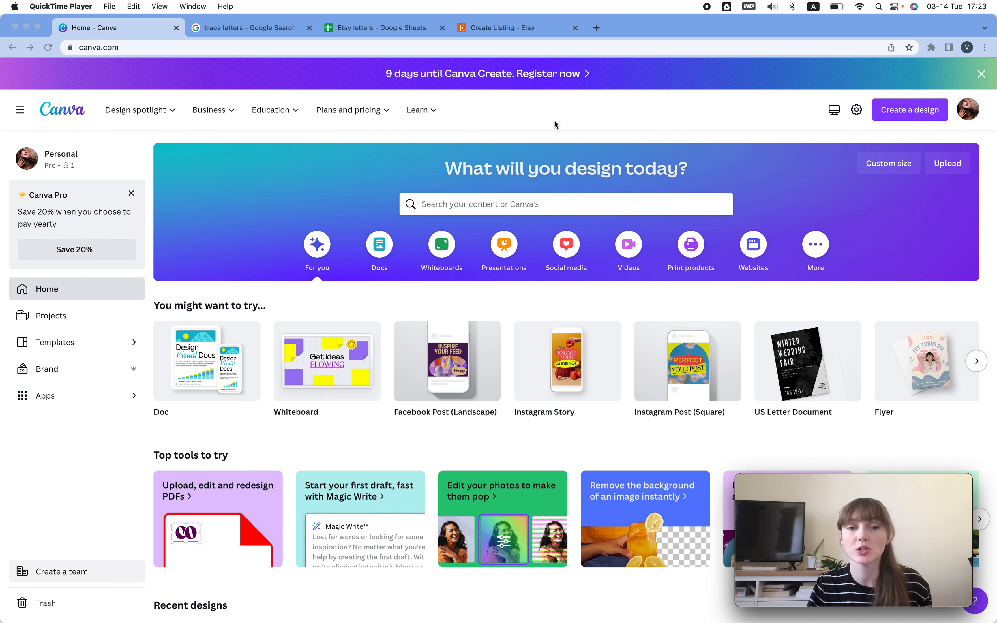
Create a new US Letter Document design at 8.5 × 11 in.
left_click(905, 112)
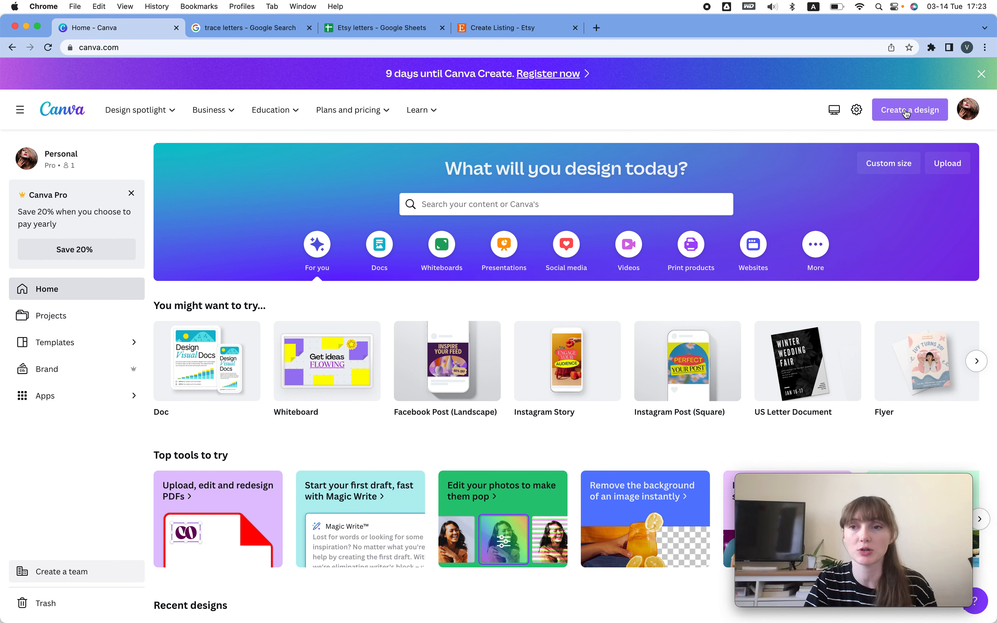
left_click(905, 112)
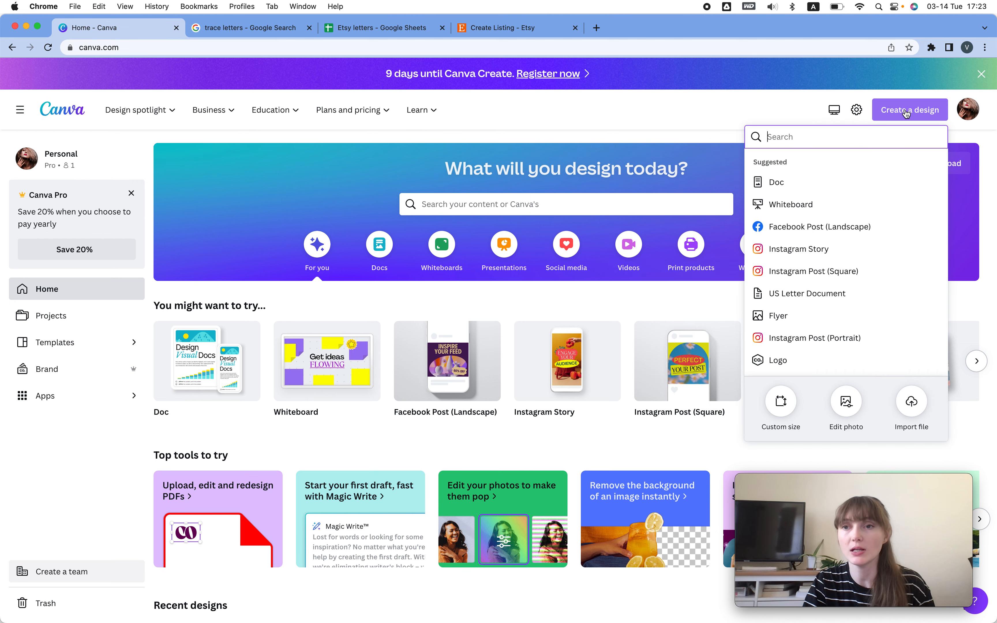
type("us letter")
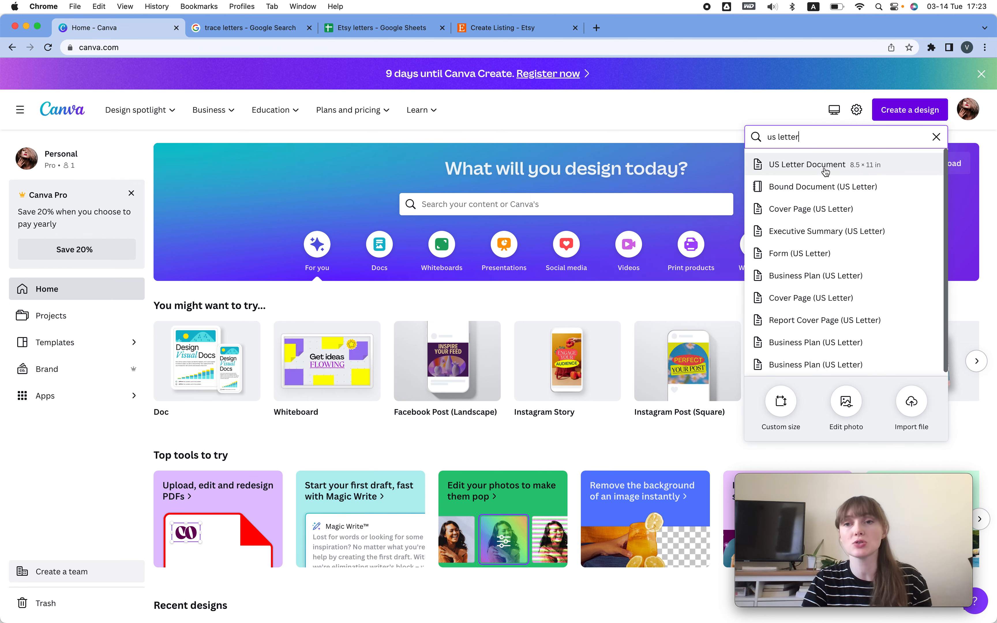
left_click(806, 164)
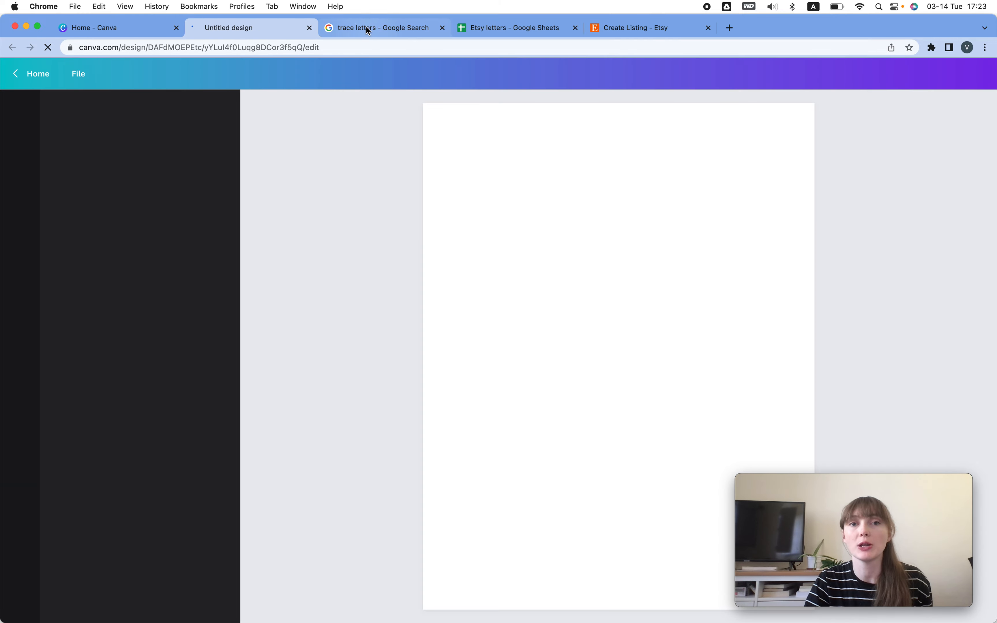
Capture the 123 Kids Fun Apps letter A tracing worksheet from the Google image results and upload the screenshot to the Canva document.
left_click(366, 27)
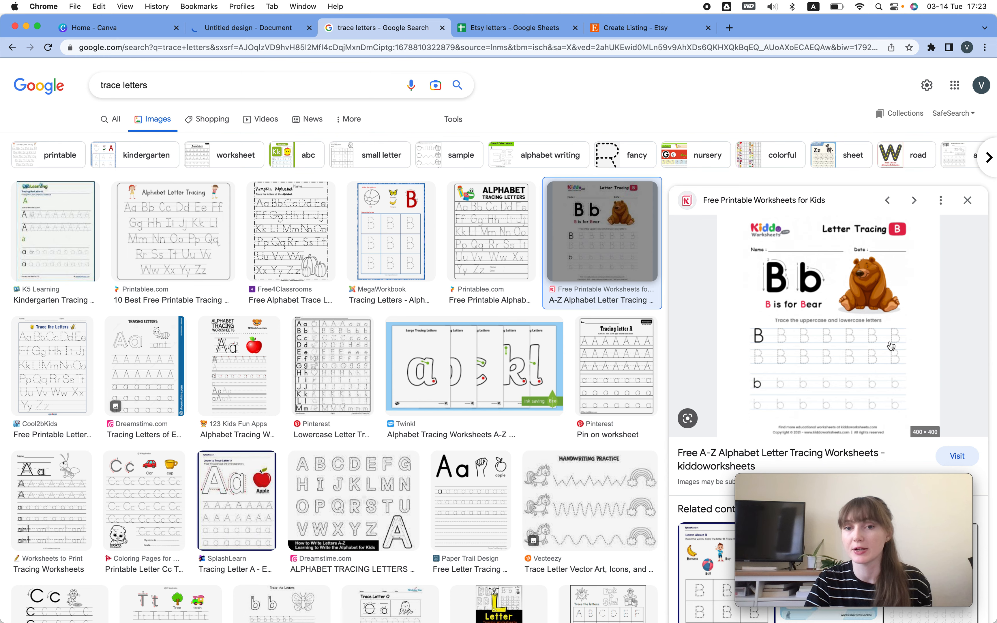
left_click(238, 415)
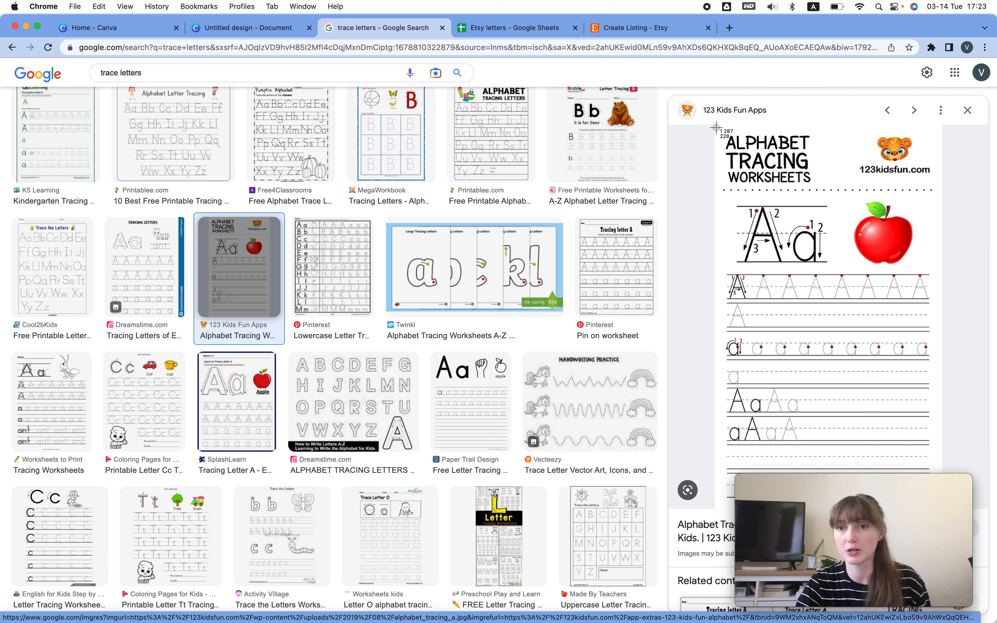
left_click_drag(715, 128, 946, 476)
left_click(280, 28)
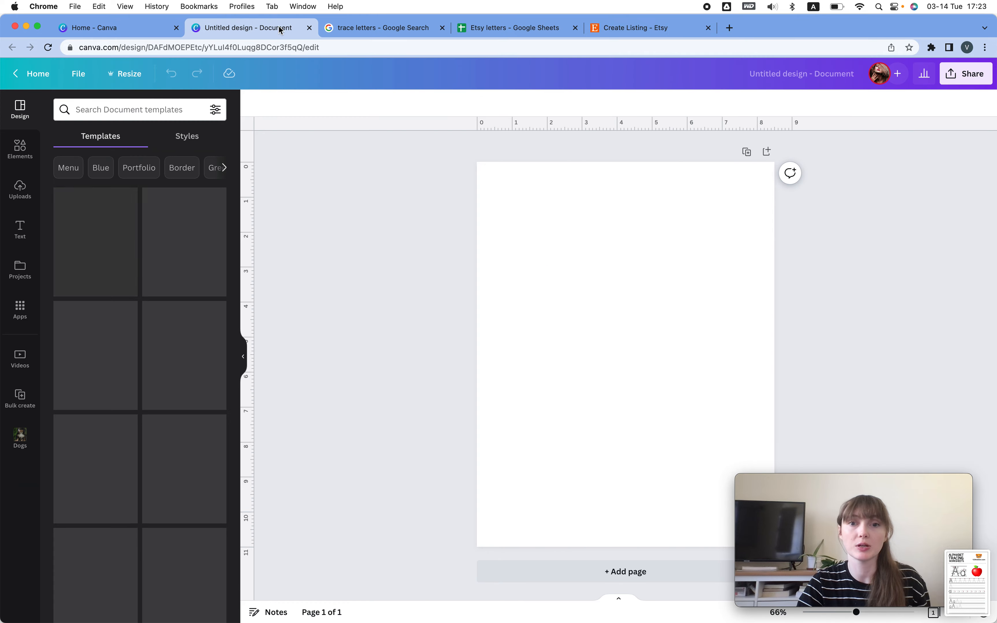
left_click_drag(967, 581, 126, 277)
Search the document templates for "trace letter".
left_click(20, 111)
left_click(129, 109)
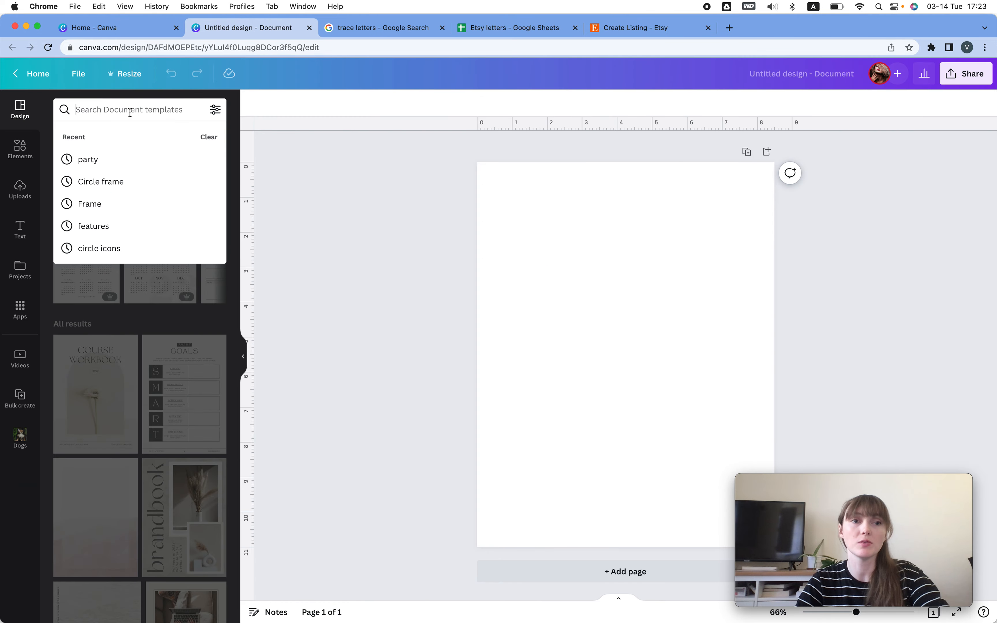
type("trace")
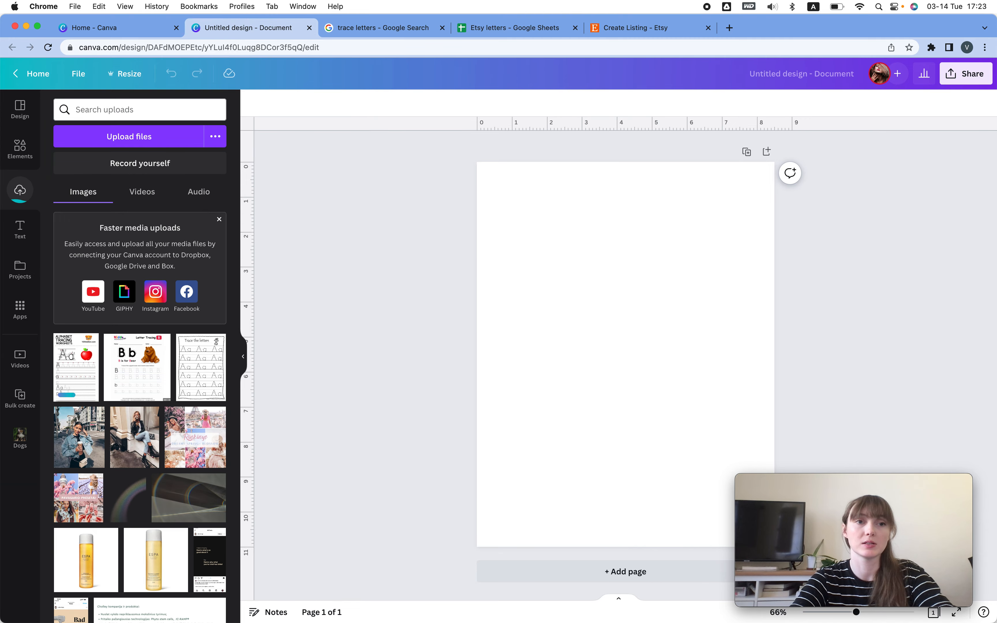
left_click(20, 109)
left_click(114, 110)
type("l")
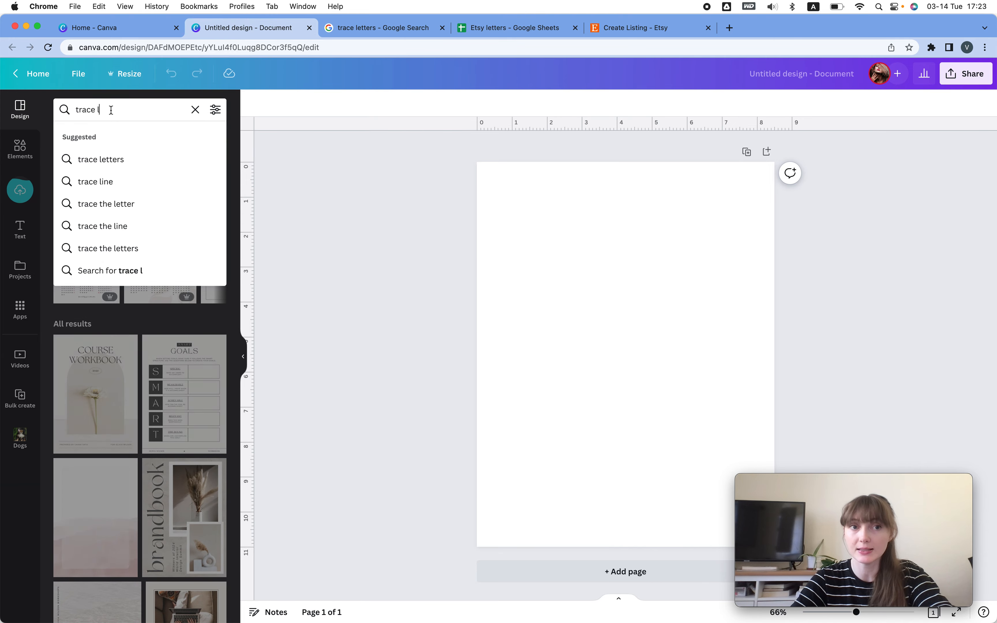
type("etter")
key("Return")
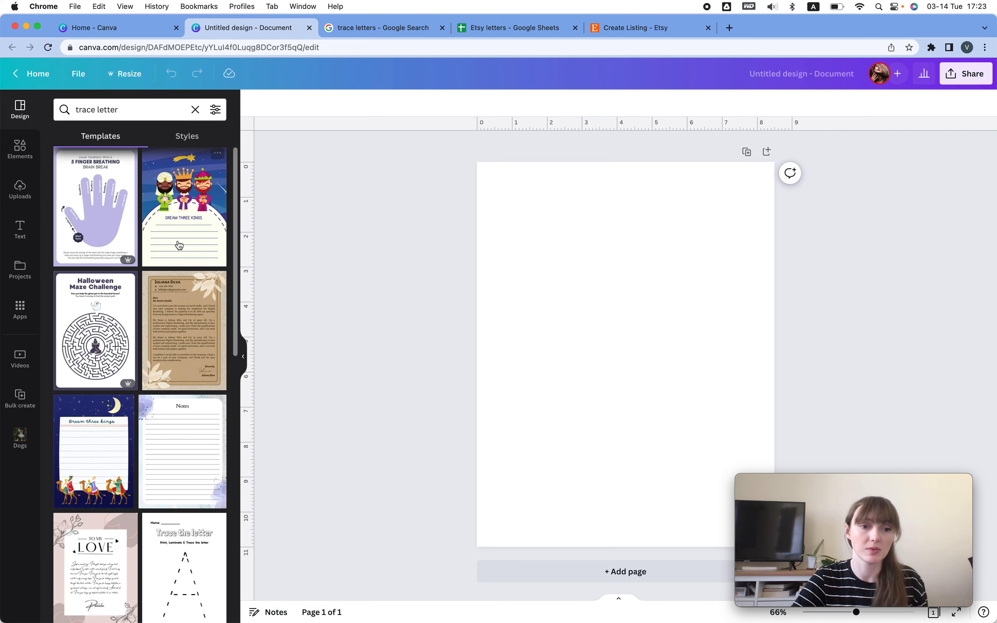
Apply the letter A page of the Trace The Letter Worksheet template to page 1.
scroll(181, 354, "down", 2)
left_click(184, 486)
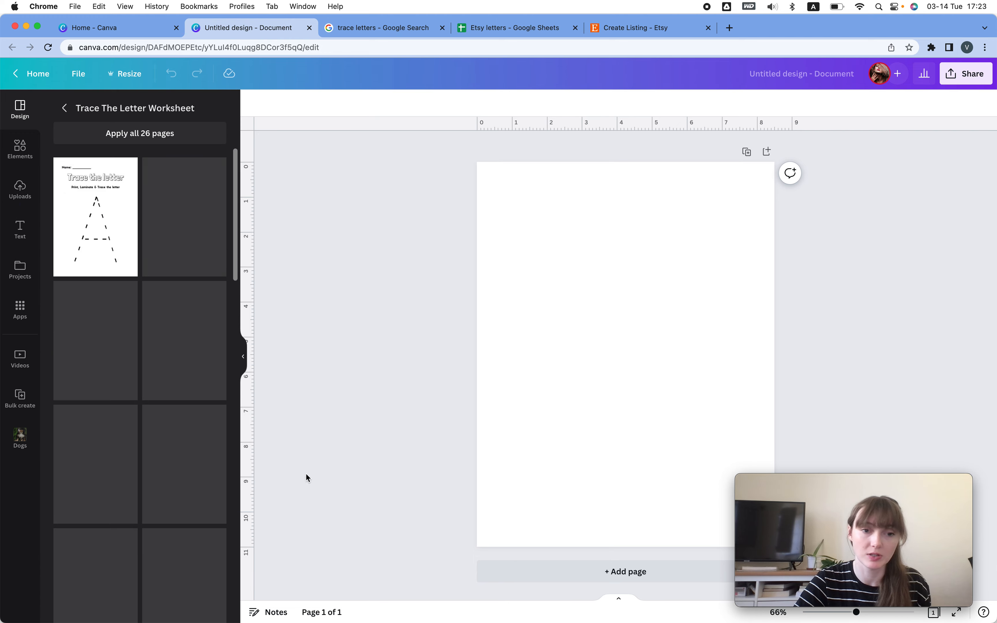
left_click(100, 227)
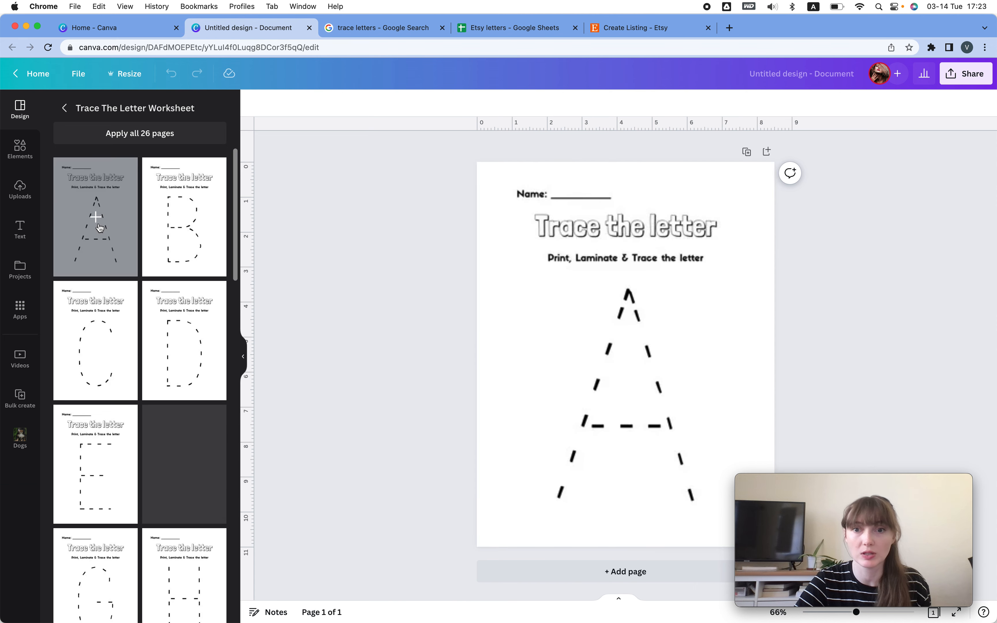
Inspect the font used for the dashed letter A on page 1.
left_click(644, 284)
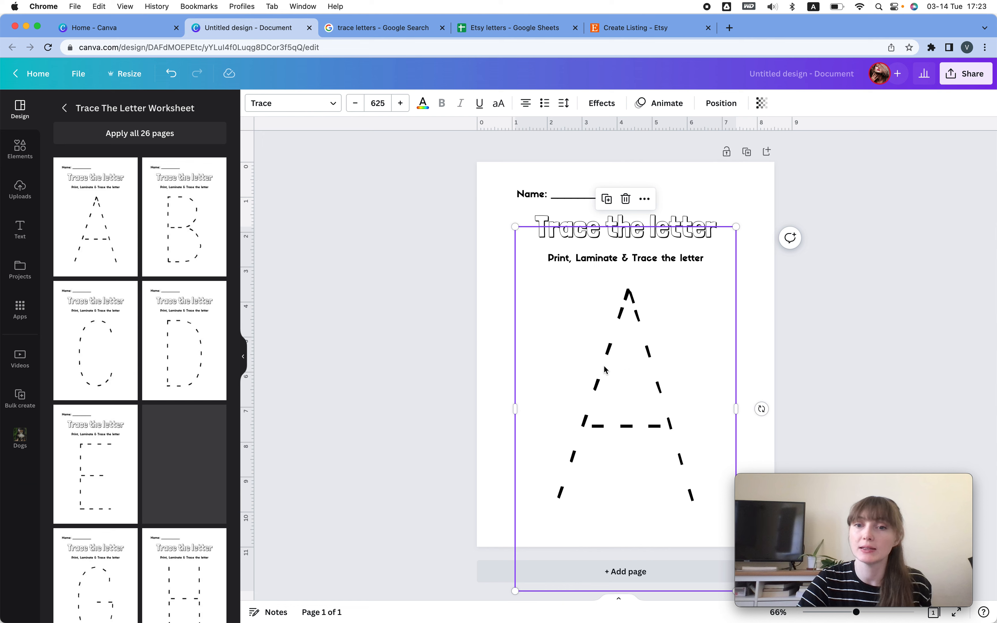
left_click_drag(641, 366, 617, 377)
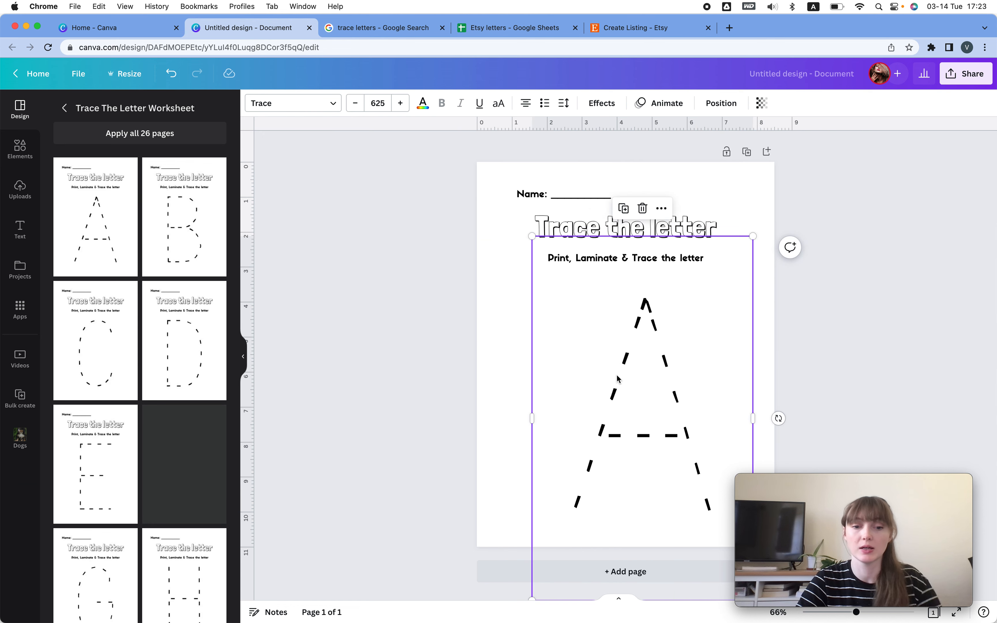
left_click(295, 104)
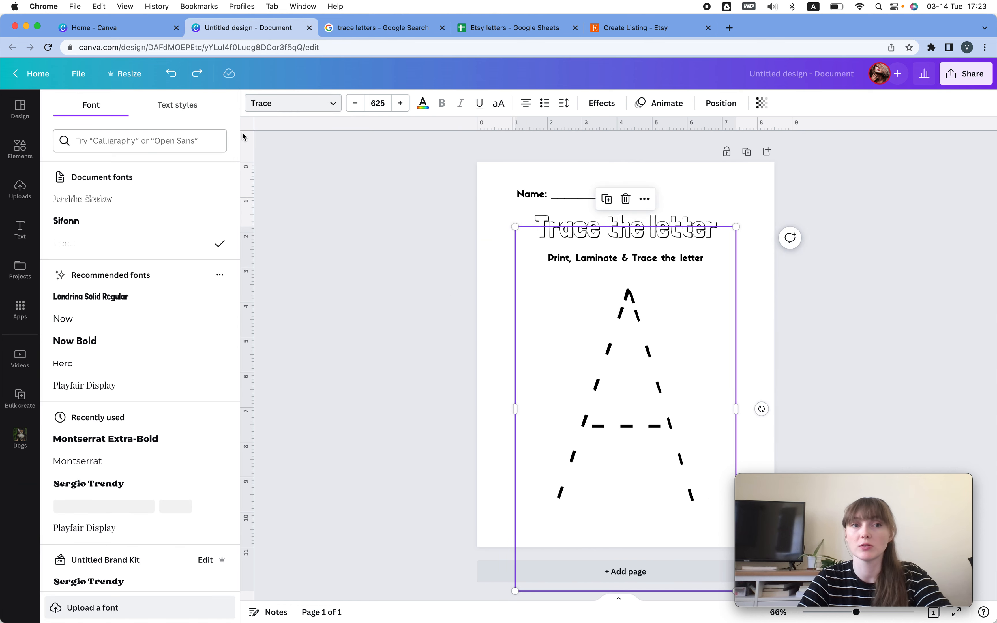
left_click(403, 172)
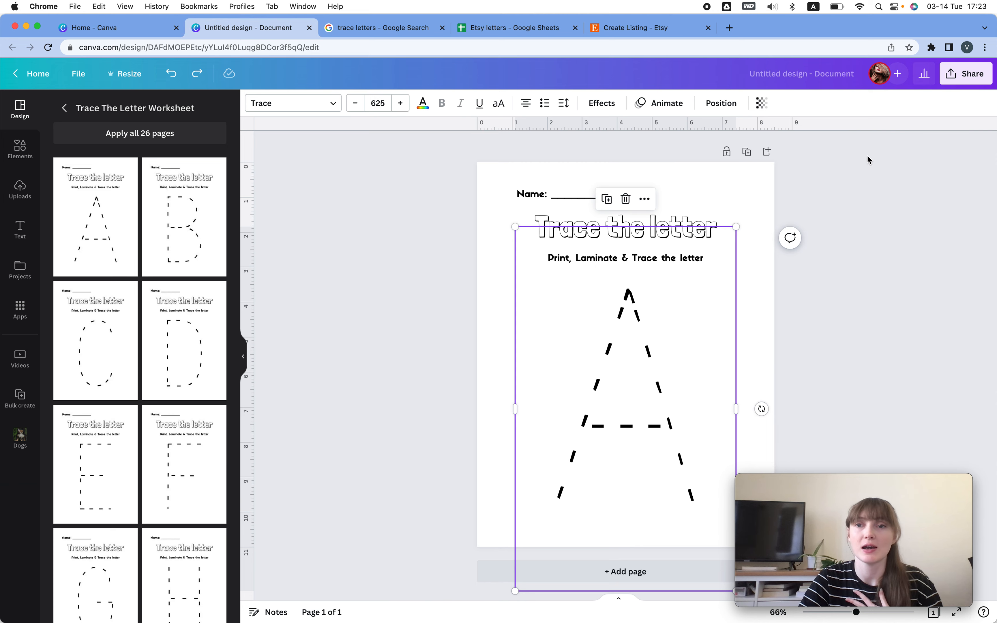
Add a second page, place the uploaded alphabet tracing worksheet on it, and enlarge the image to about the full page height.
left_click(768, 153)
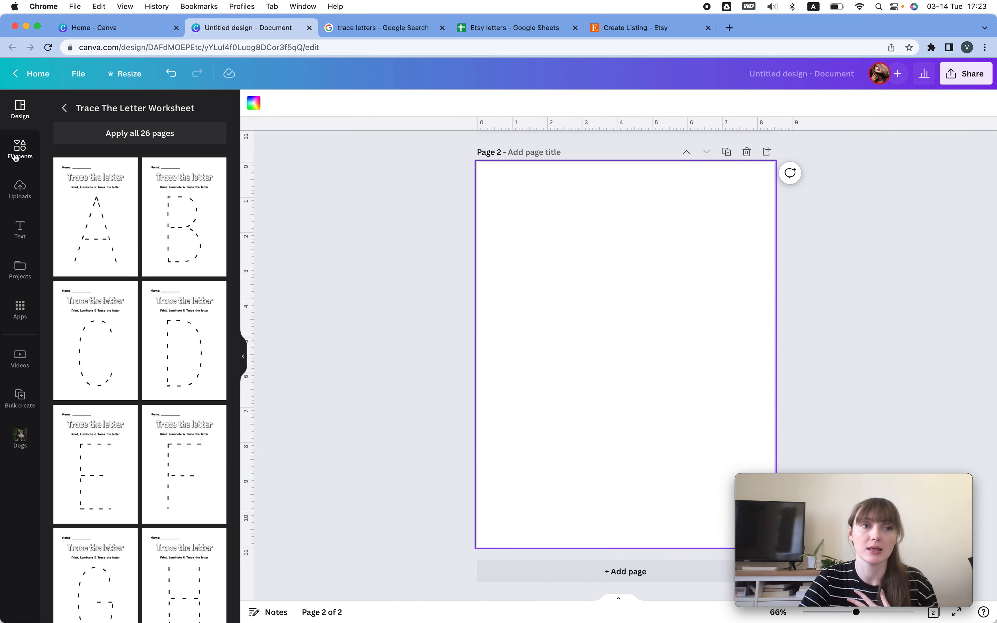
left_click(14, 134)
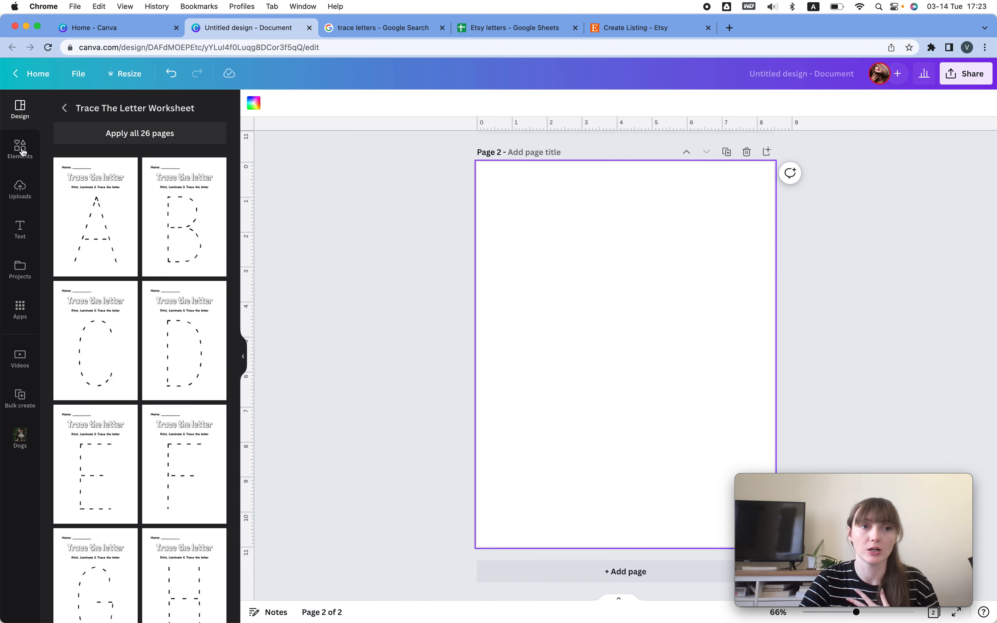
left_click(20, 191)
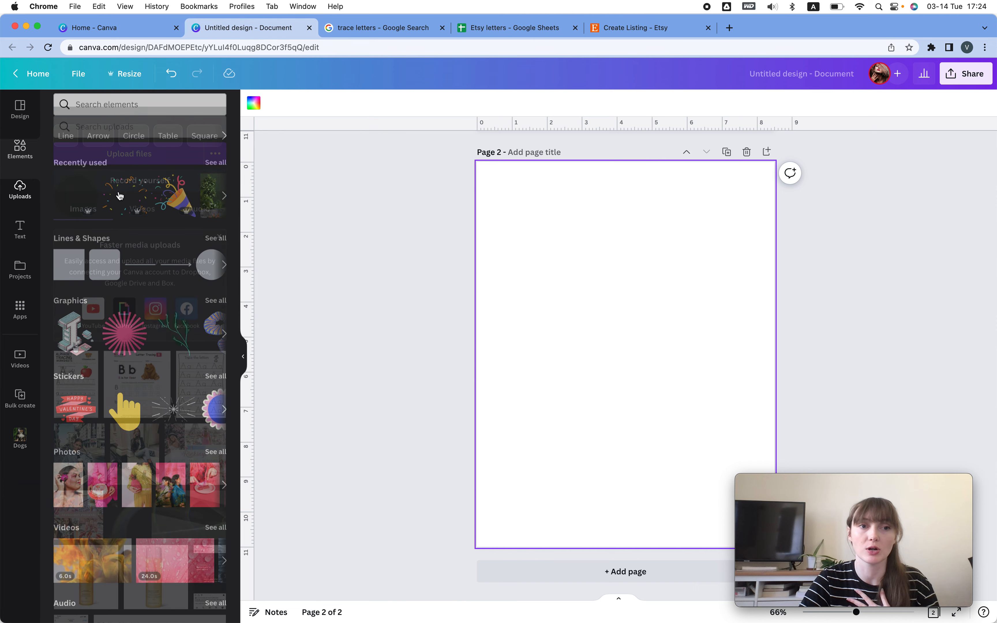
left_click(74, 377)
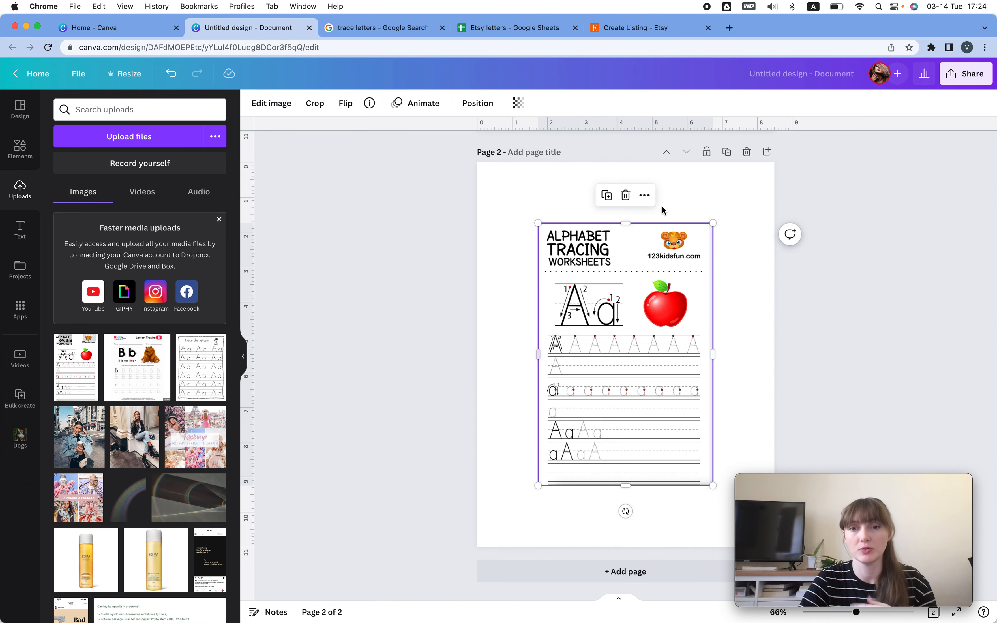
left_click_drag(714, 223, 761, 152)
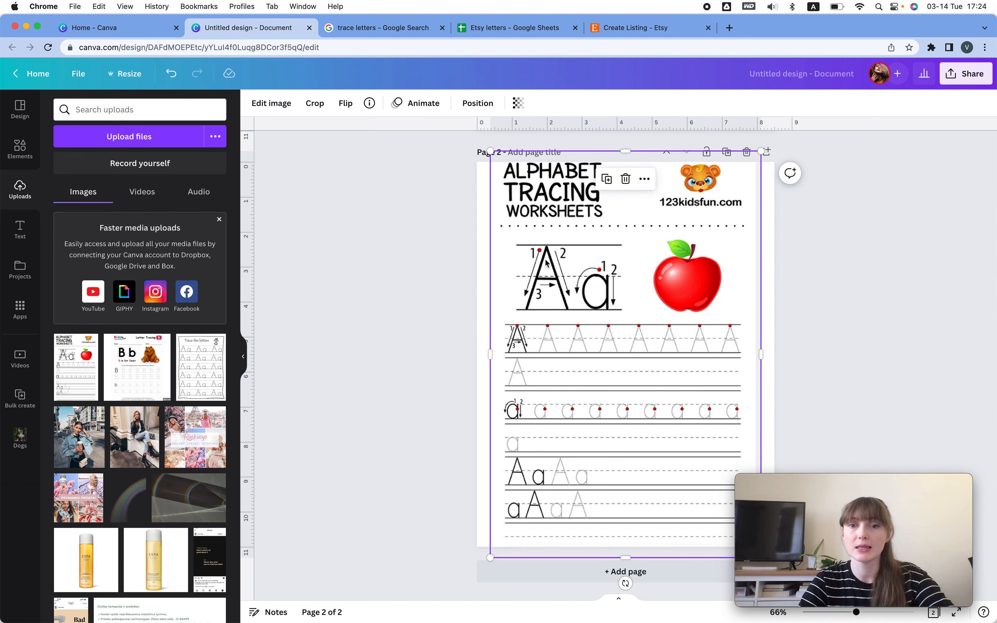
Draw a full-width line along the base of the first letter A tracing row and duplicate it for the row's upper and middle guides.
left_click(666, 352)
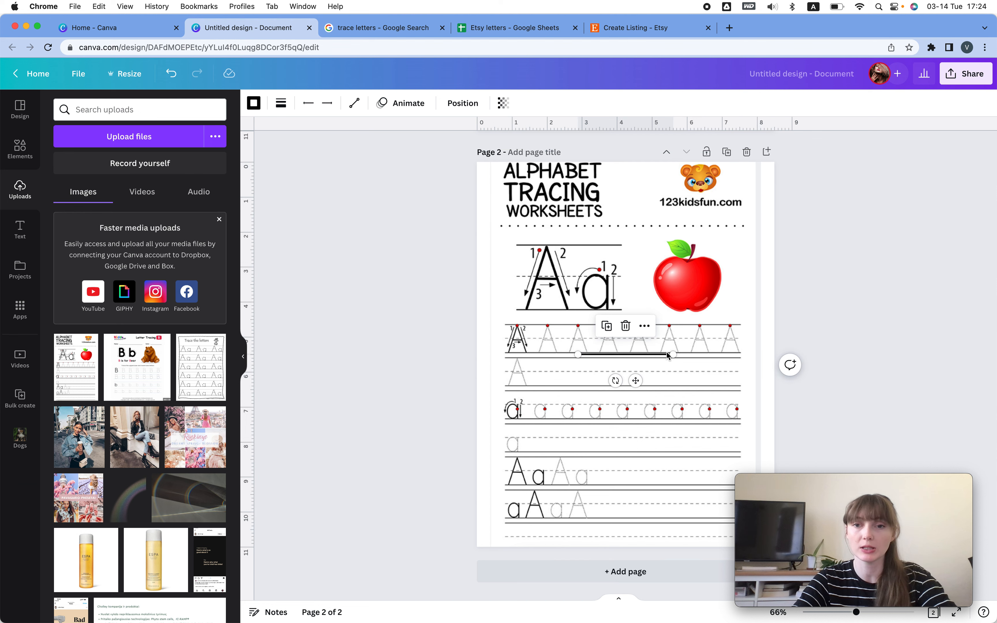
left_click_drag(666, 354, 743, 353)
mouse_move(636, 373)
left_mouse_down()
mouse_move(630, 346)
mouse_move(637, 383)
mouse_move(638, 365)
left_mouse_up()
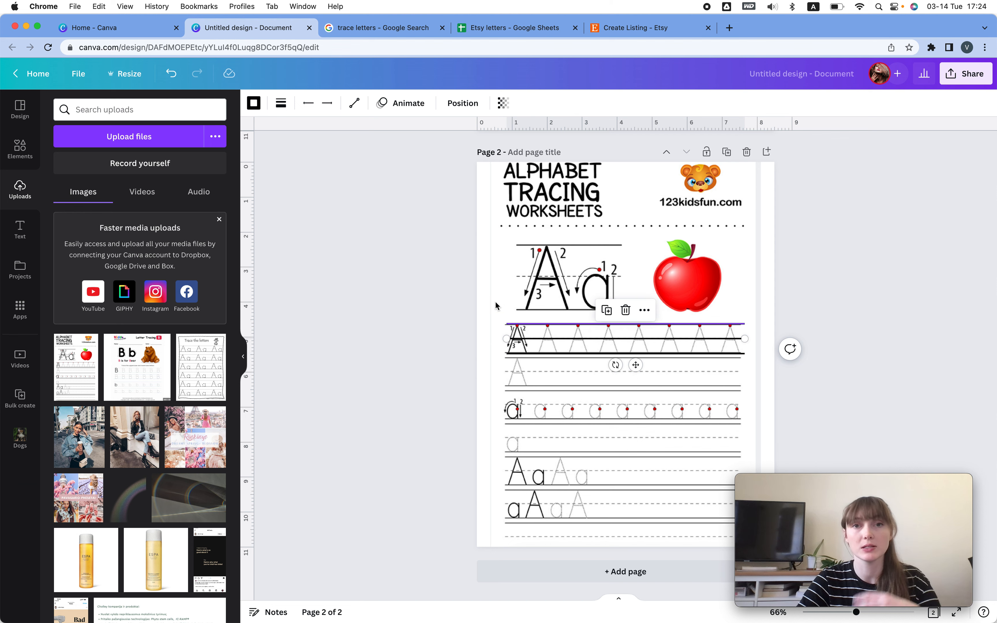
Set the middle guide line of the first tracing row to a short-dashed style with line weight 2.
left_click(282, 103)
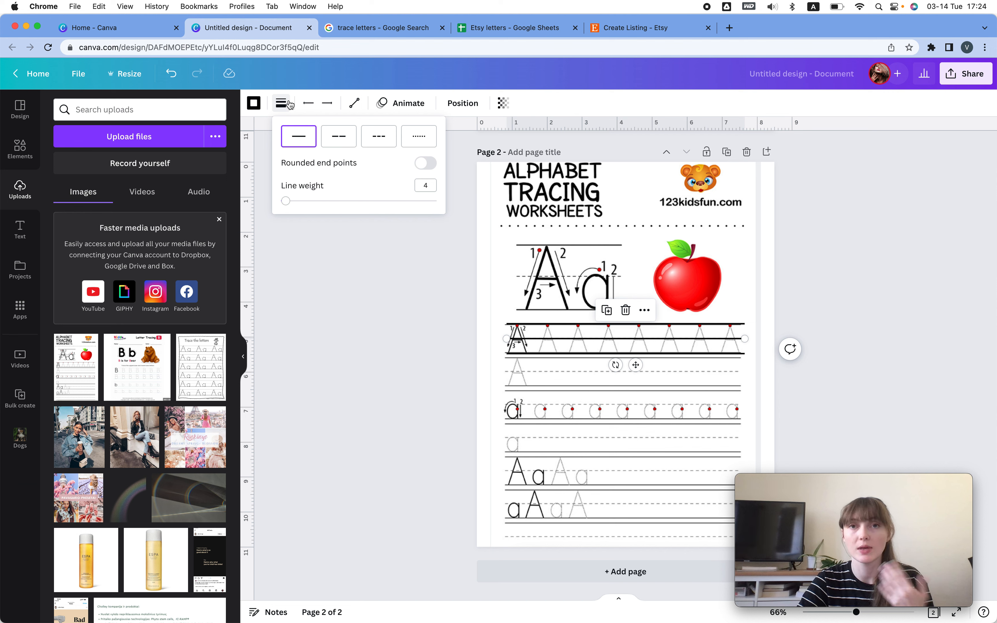
left_click(343, 141)
left_click(374, 146)
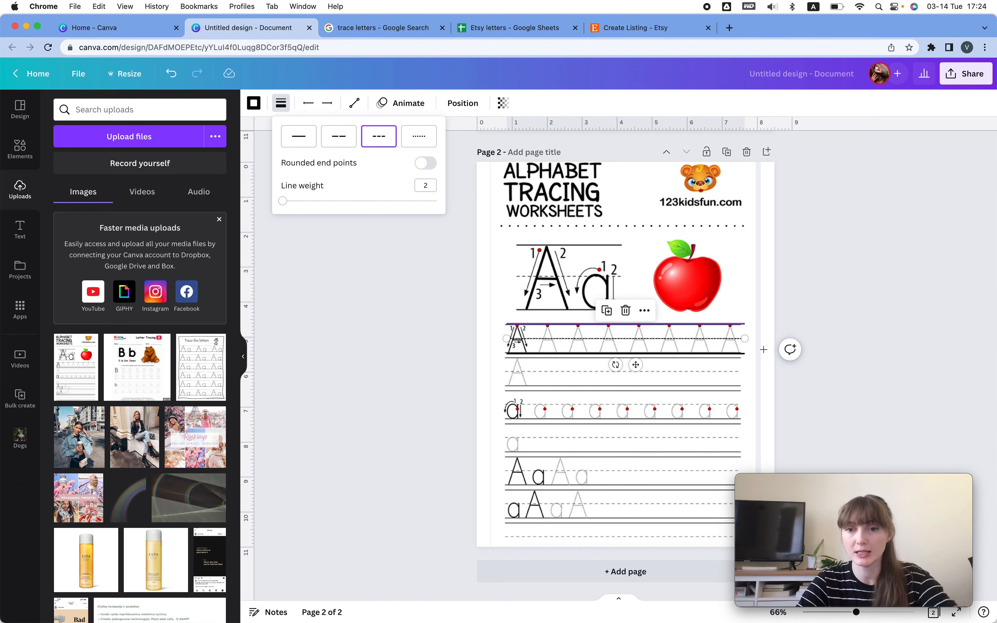
Set the line weight of the first tracing row's upper and lower solid guide lines to 3.
left_click_drag(695, 344, 695, 330)
left_click(703, 352, "shift")
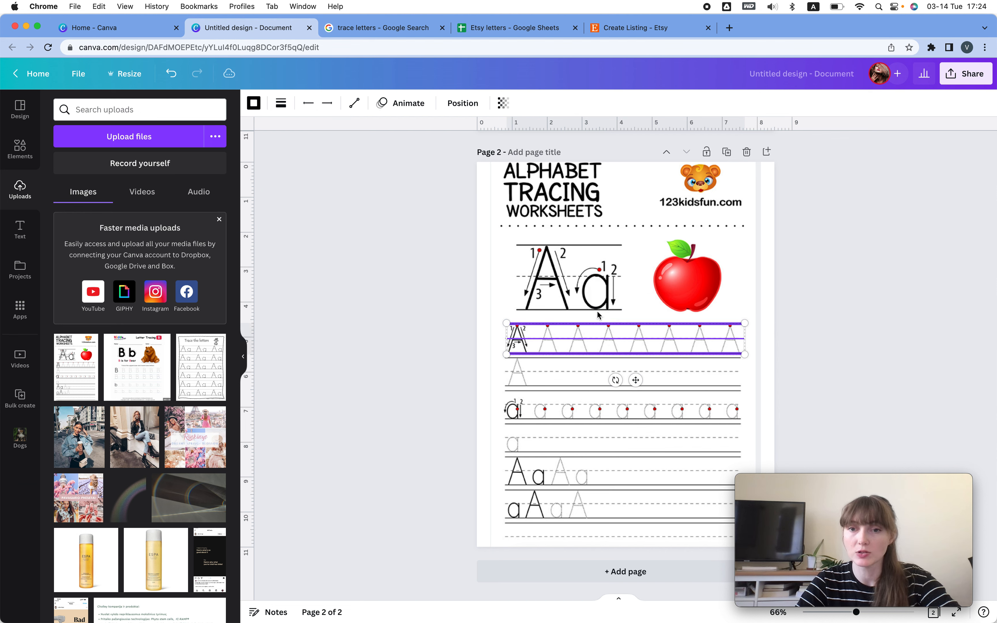
left_click(281, 104)
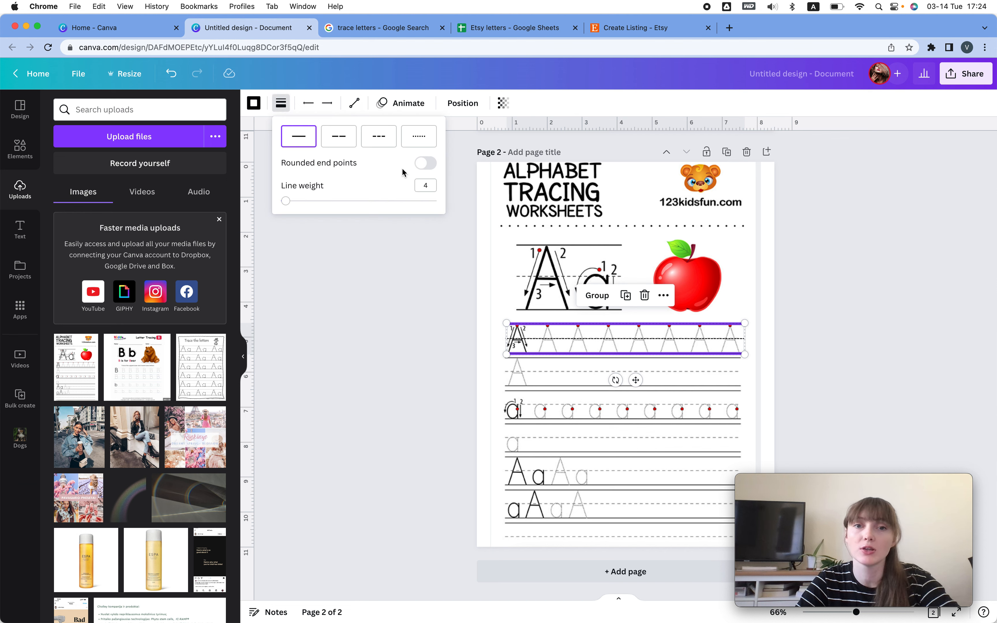
key("Return")
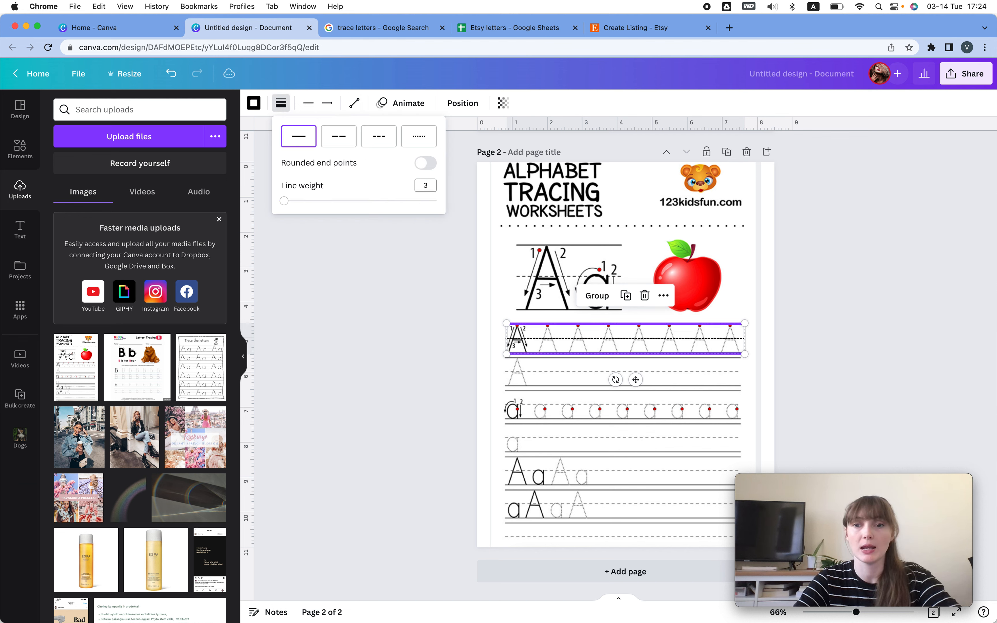
left_click(363, 305)
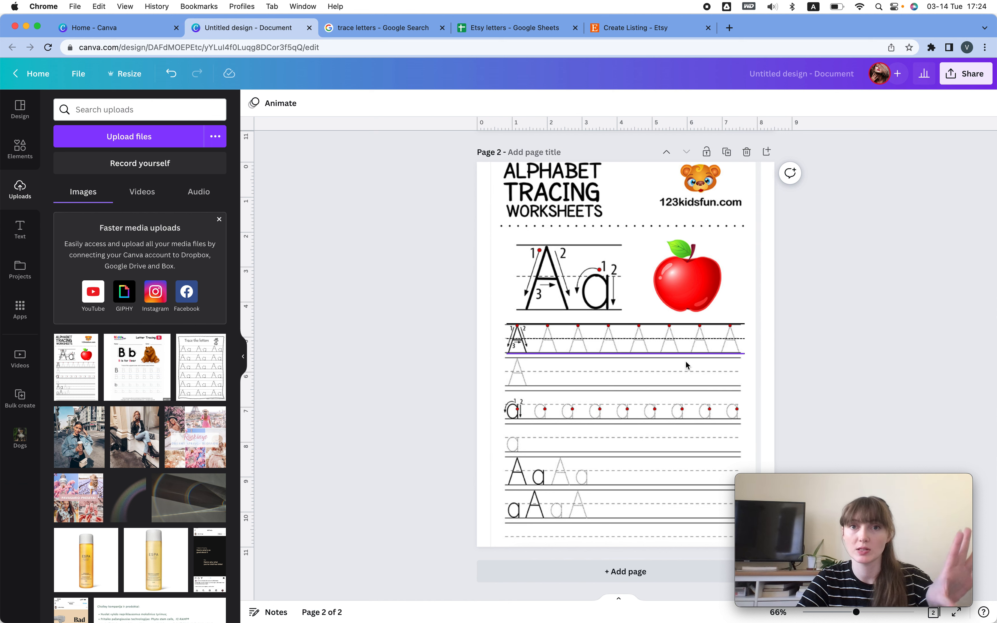
Recolor all three guide lines of the first tracing row to gray #868686.
left_click(652, 323)
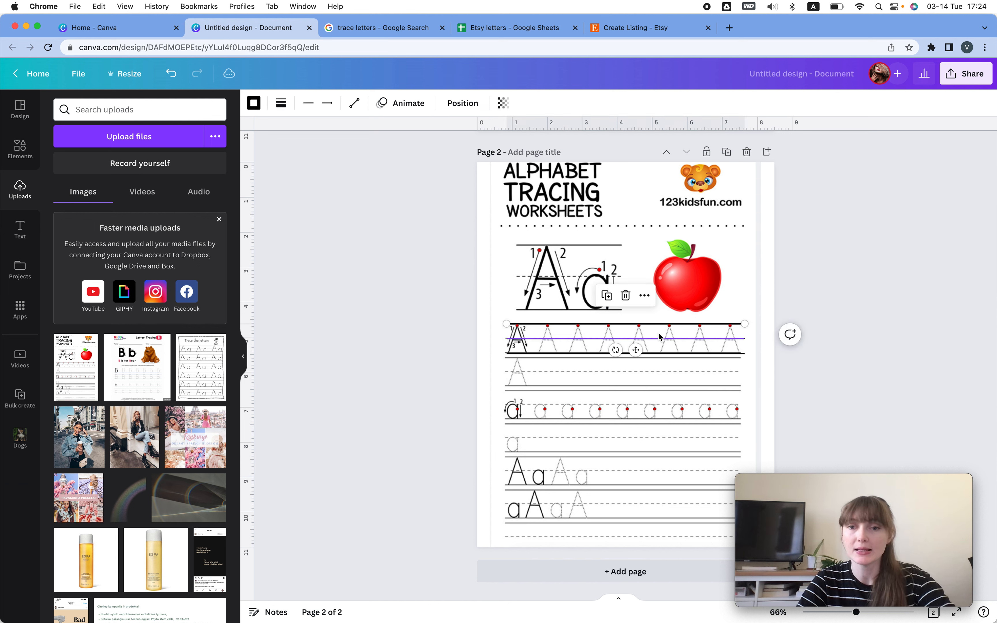
left_click(659, 339, "shift")
left_click(661, 352, "shift")
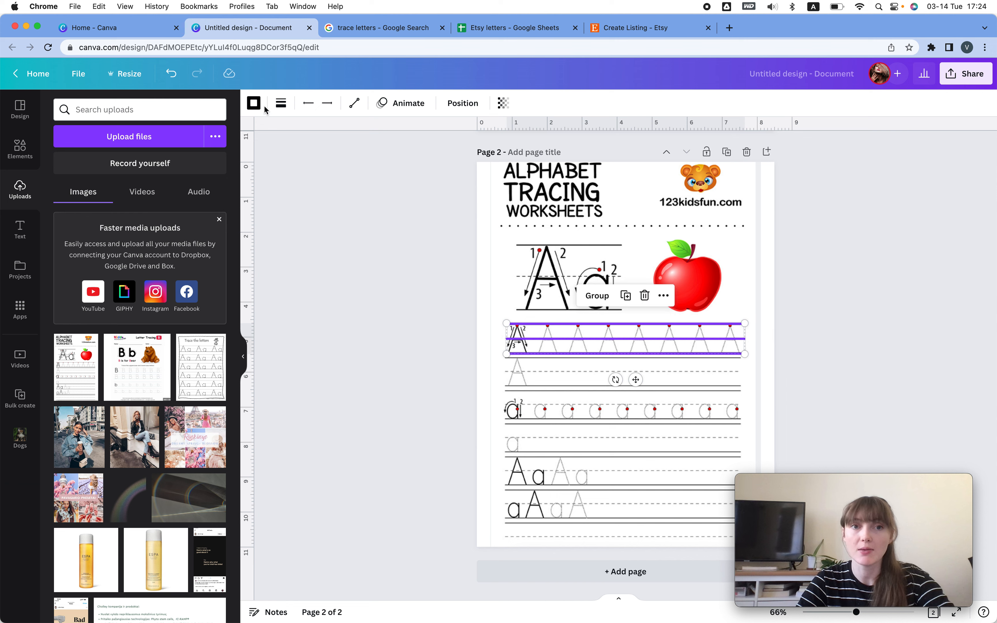
left_click(254, 103)
left_click(64, 170)
left_click_drag(105, 248, 16, 229)
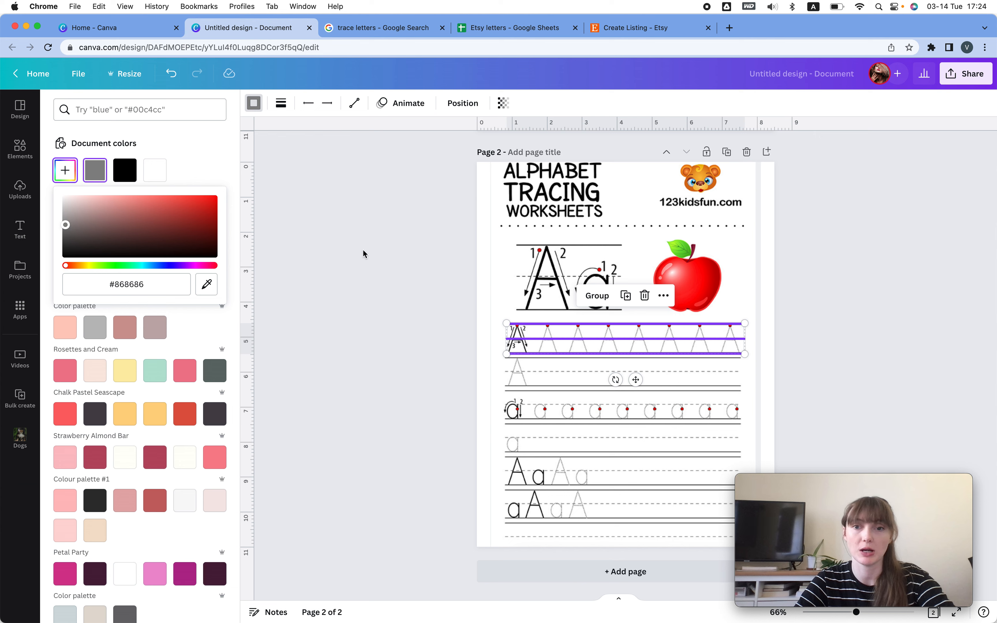
left_click(357, 241)
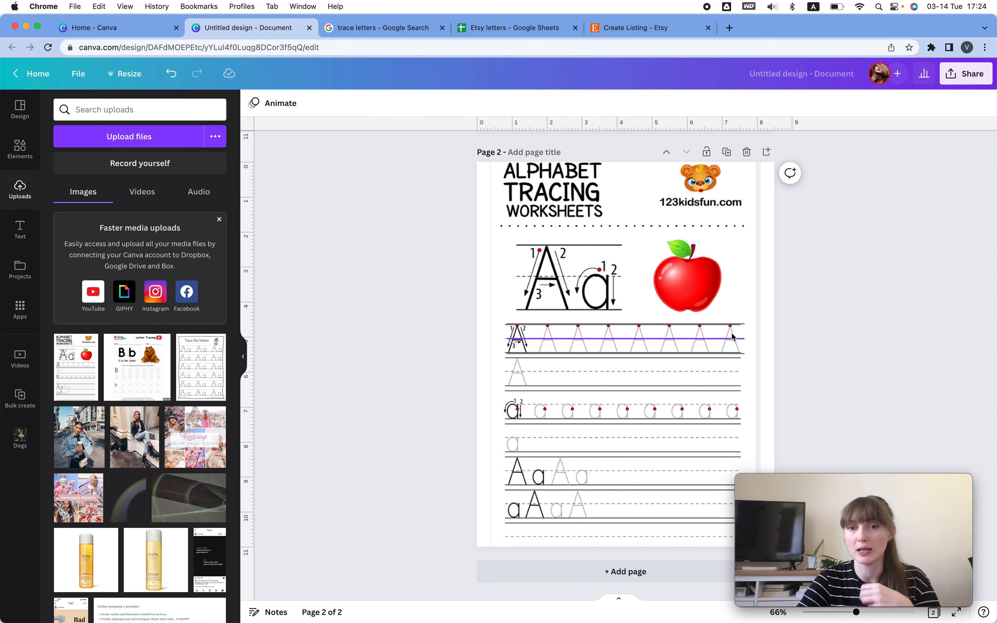
left_click(700, 325)
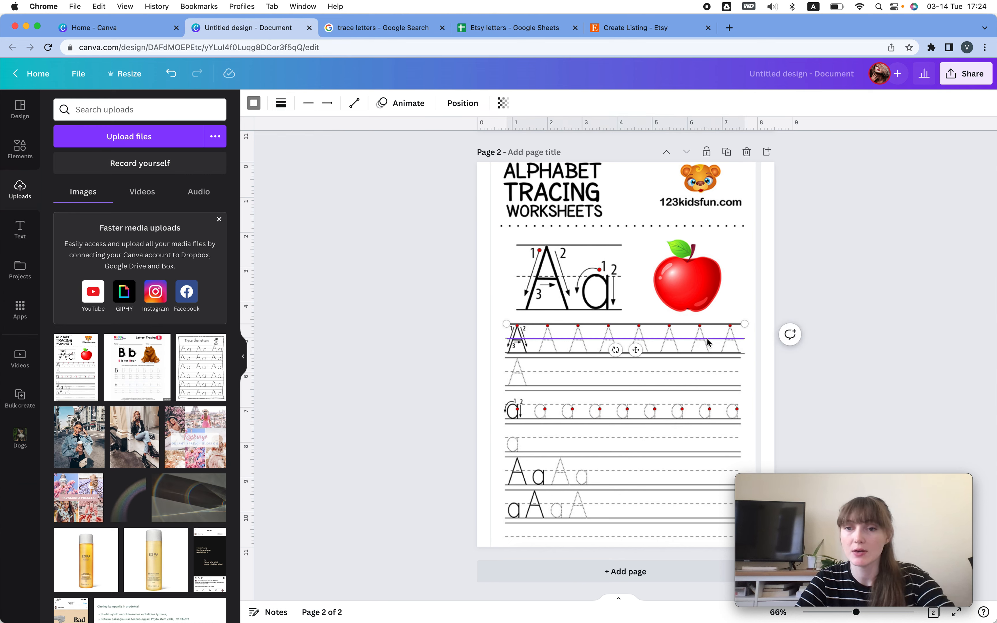
left_click(711, 354, "shift")
left_click_drag(711, 354, 712, 425)
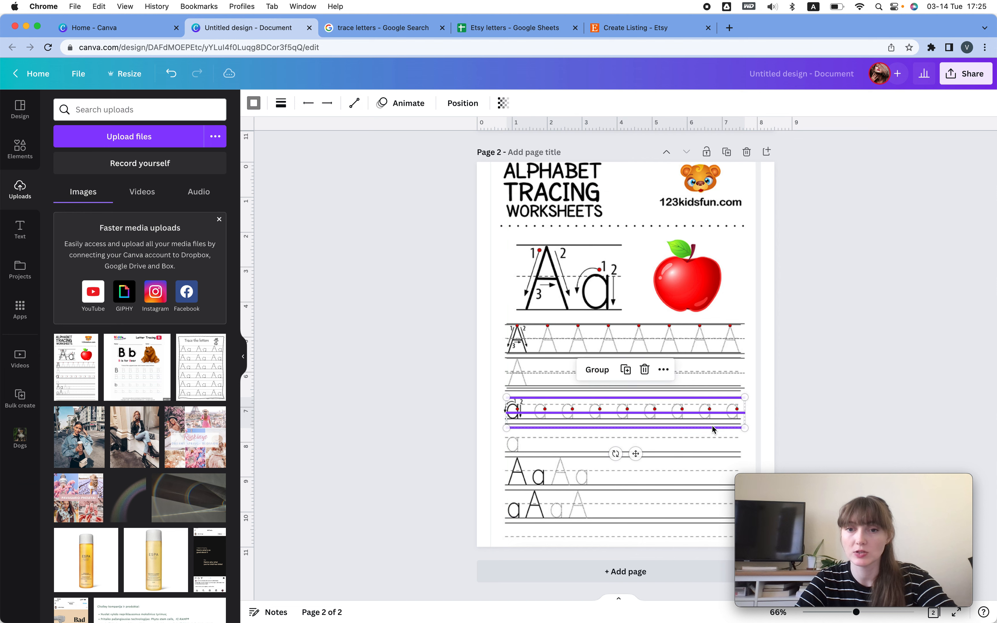
key("super+z")
key("super+z")
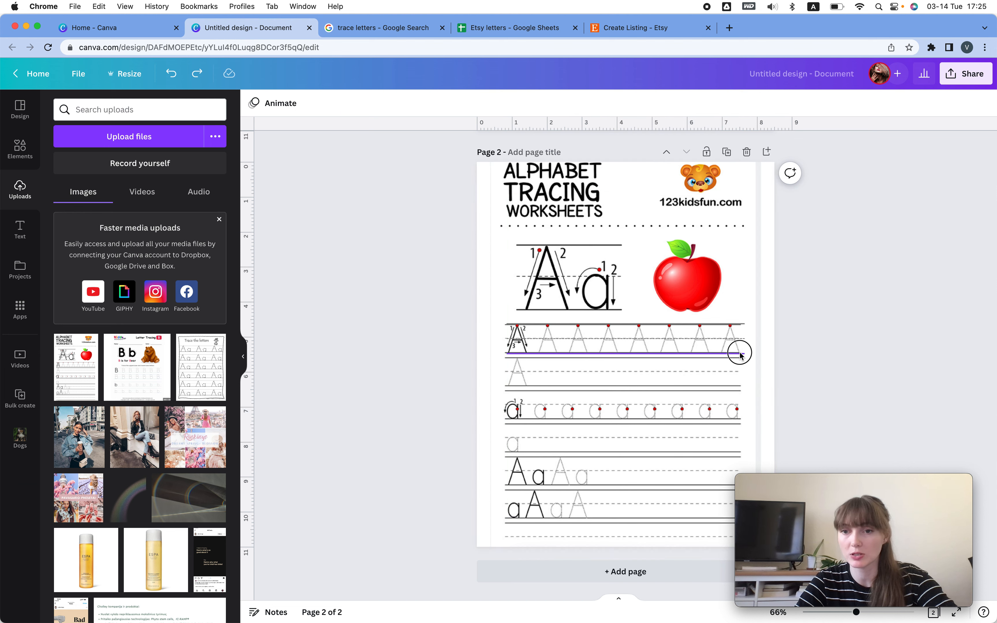
Group the three guide lines of the first tracing row into one object.
left_click(712, 338)
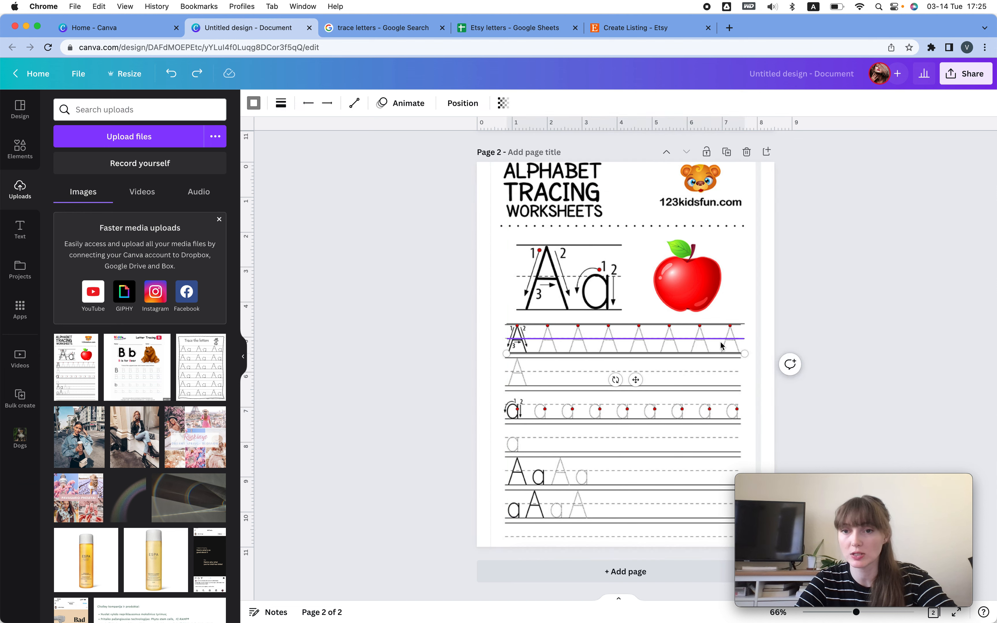
left_click(708, 329, "shift")
key("super+g")
Duplicate the guide-line group onto each of the five tracing rows below it on the reference worksheet.
right_click(709, 329)
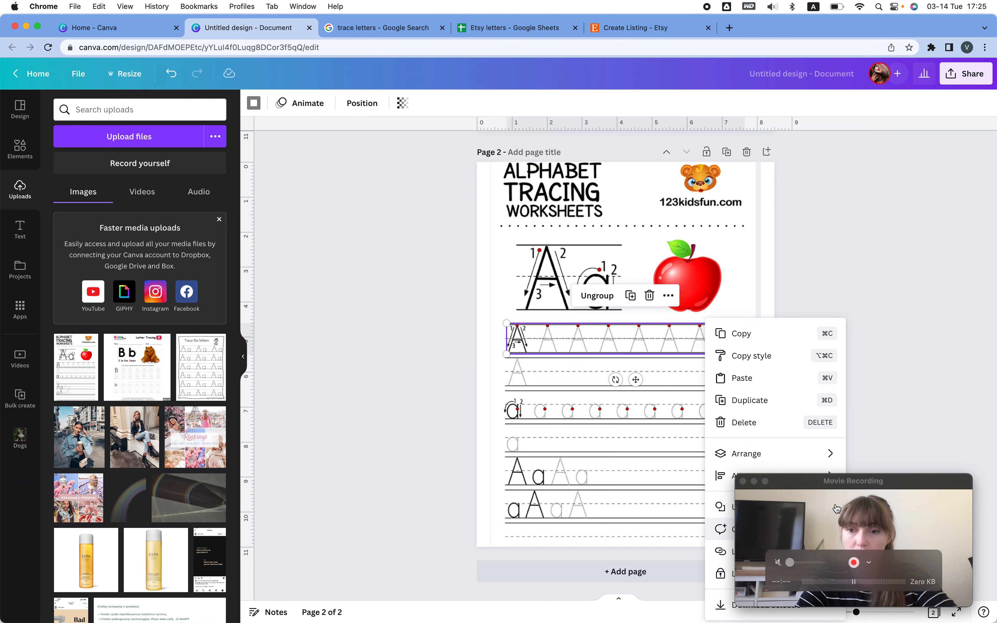
left_click_drag(853, 484, 854, 117)
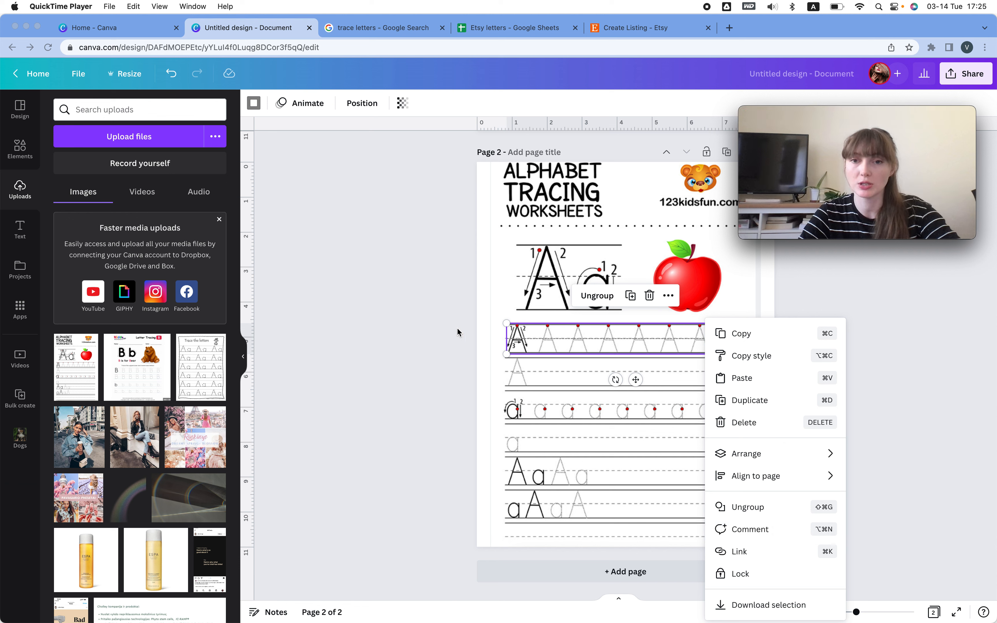
left_click(636, 380)
left_click_drag(636, 379, 641, 548)
left_click(827, 386)
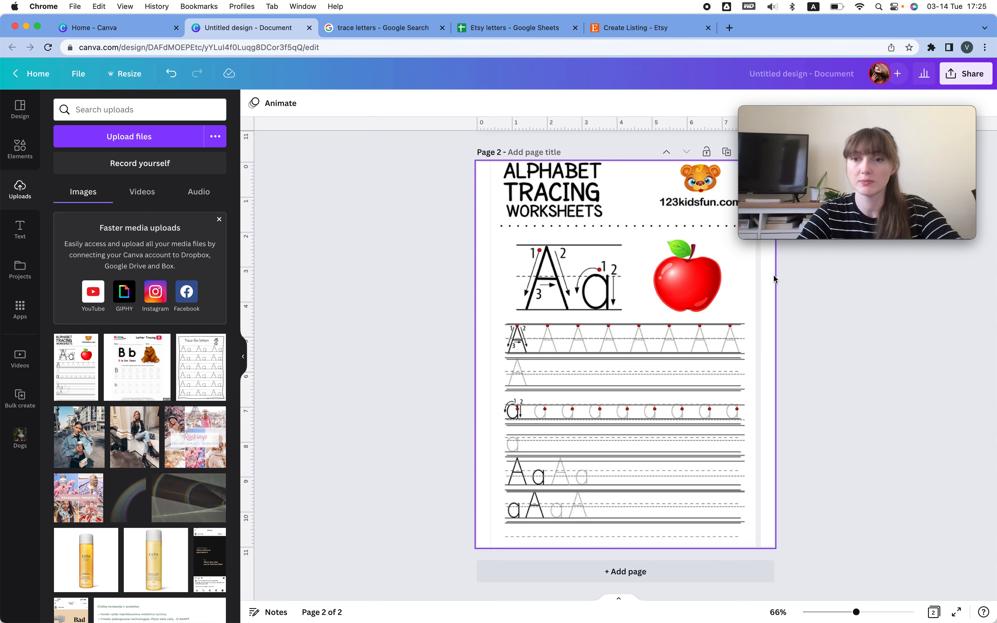
left_click(762, 273)
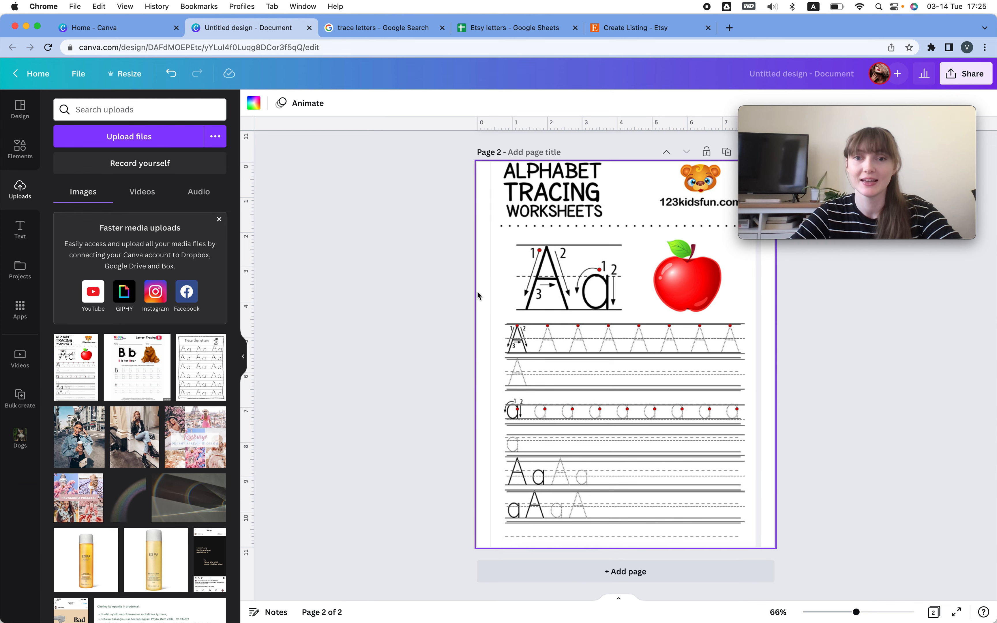
Delete the reference worksheet image from page 2, keeping the guide lines.
scroll(478, 295, "down", 3)
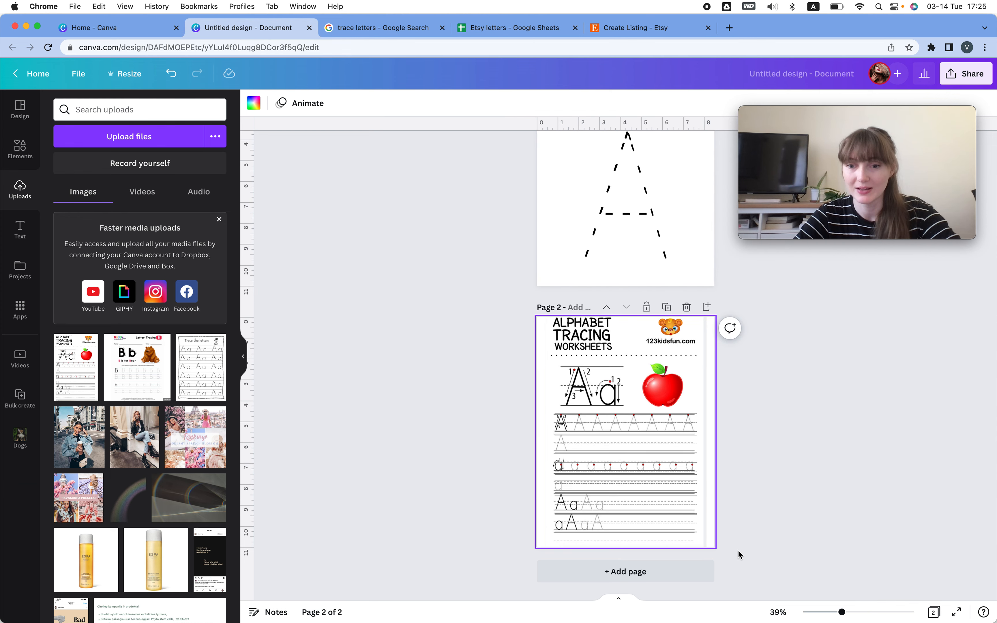
mouse_move(747, 549)
left_mouse_down()
mouse_move(696, 529)
mouse_move(588, 397)
mouse_move(605, 418)
left_mouse_up()
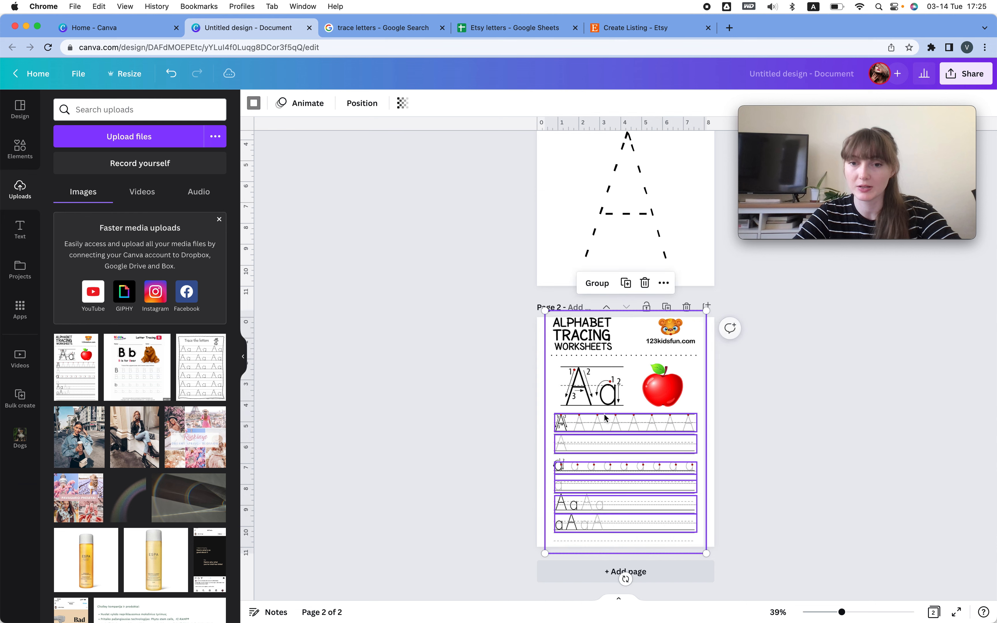
left_click(748, 353)
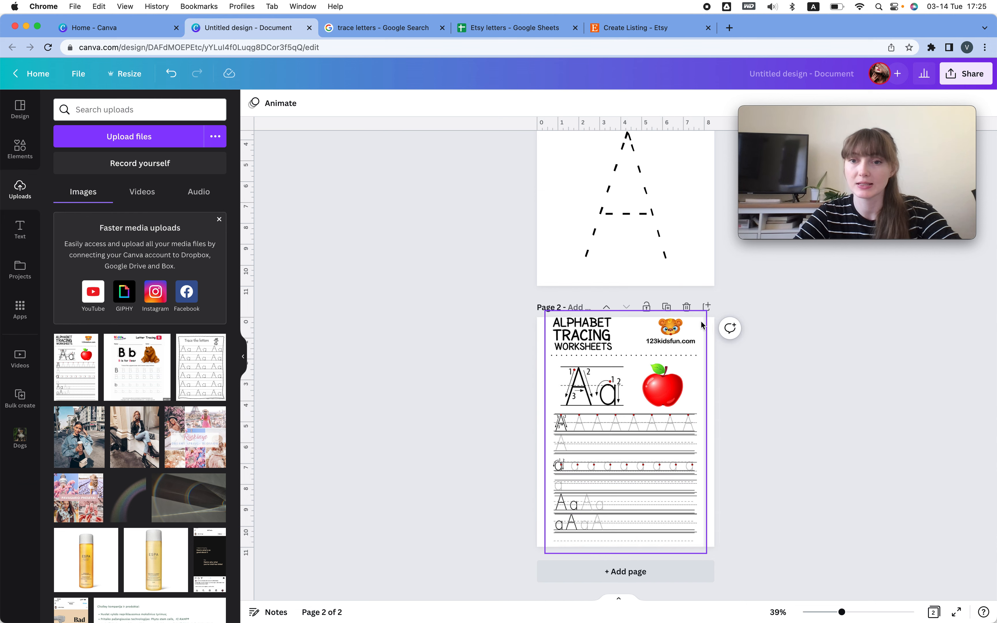
left_click(702, 325)
key("Delete")
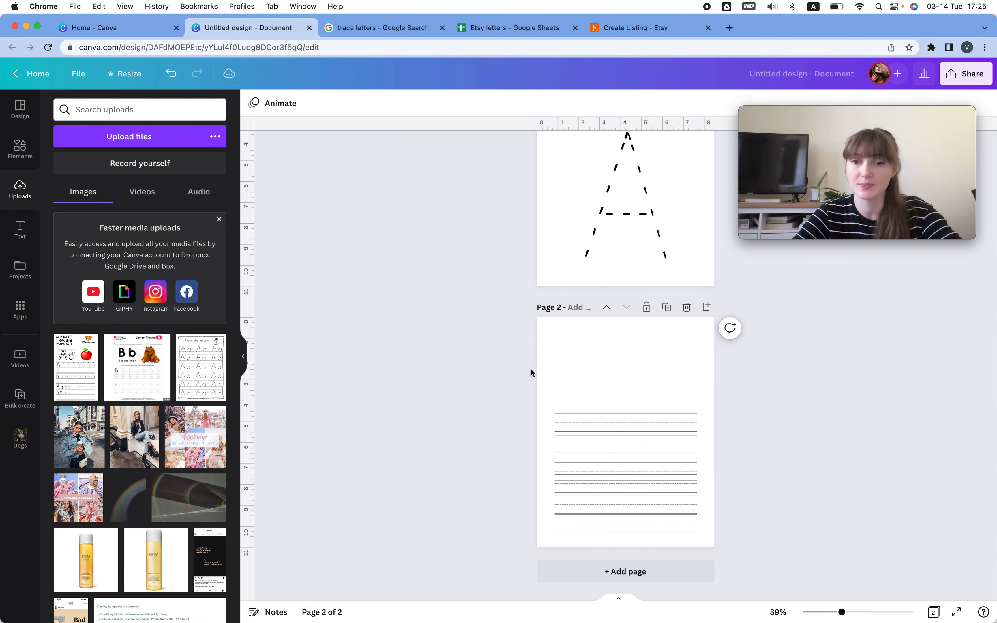
Space the six guide-line groups on page 2 evenly in the vertical direction.
left_click_drag(623, 354, 638, 531)
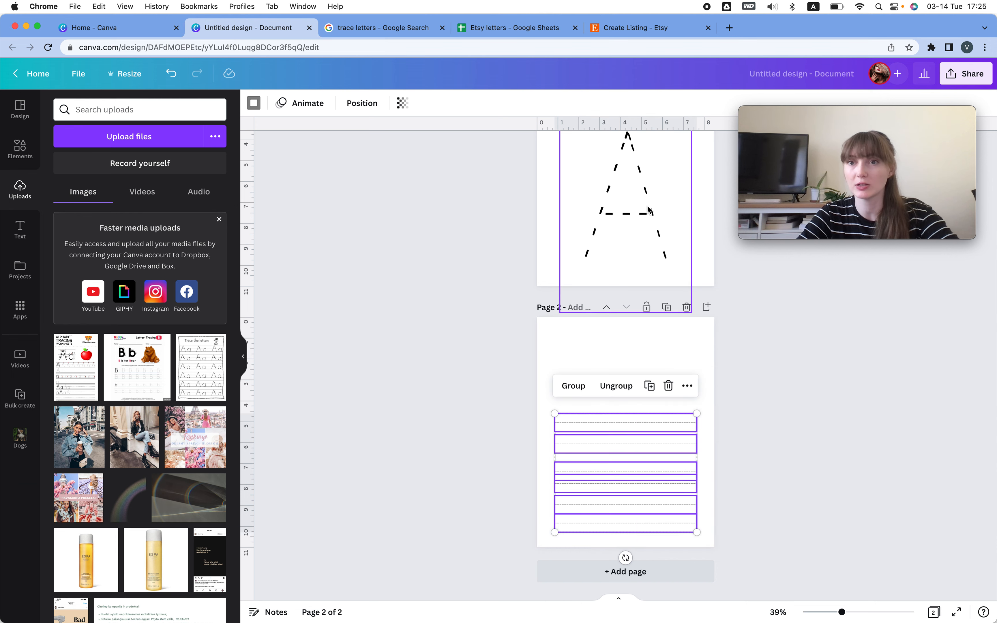
left_click_drag(856, 112, 857, 263)
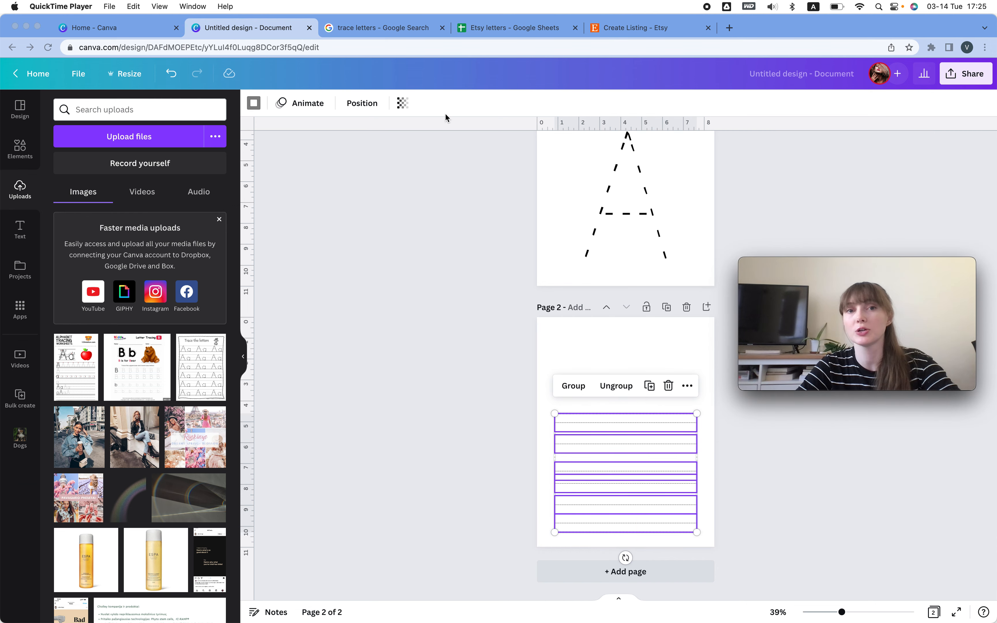
left_click(363, 105)
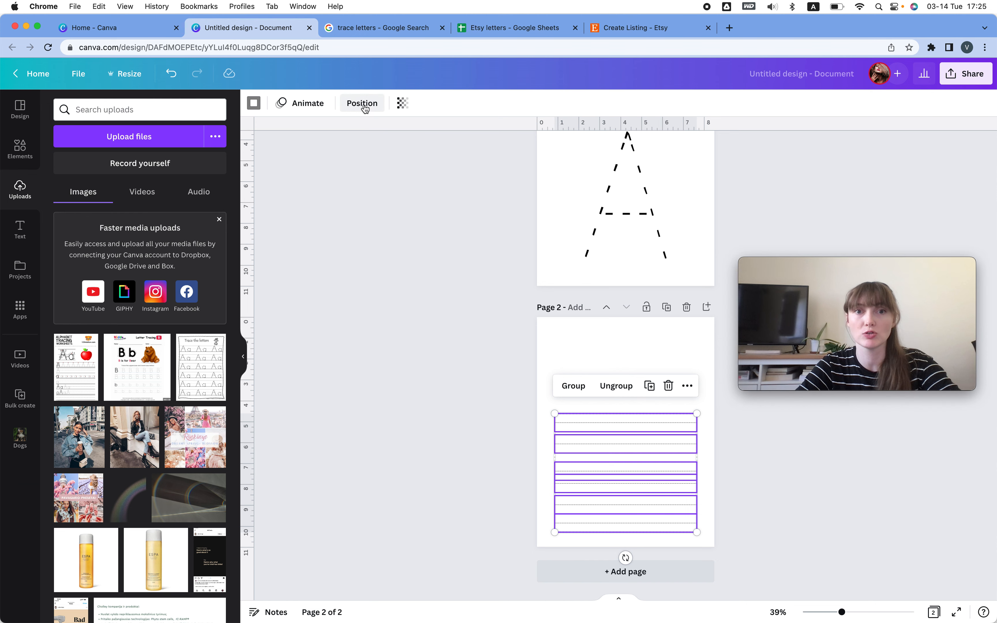
left_click(362, 104)
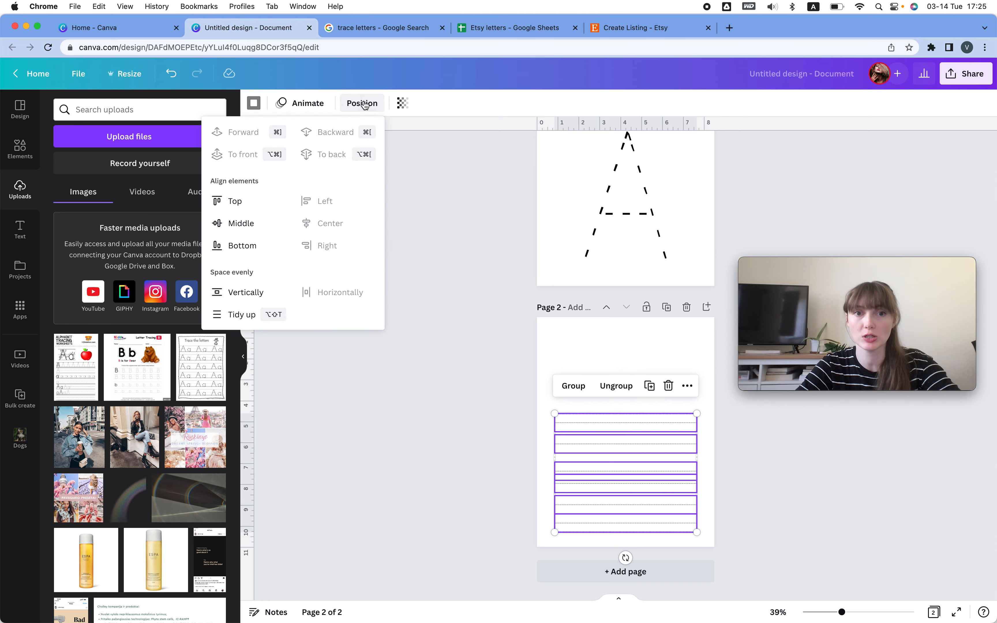
left_click(255, 294)
left_click(803, 489)
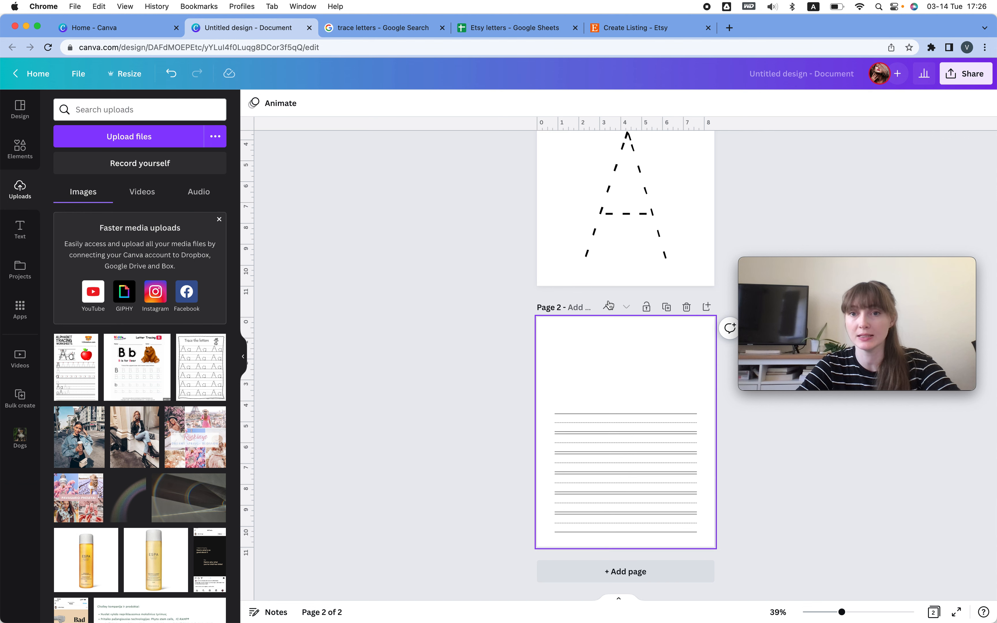
Copy page 1's dashed letter A onto page 2, scale it to font size 191 and place it above the rows at the left margin.
left_click(641, 201)
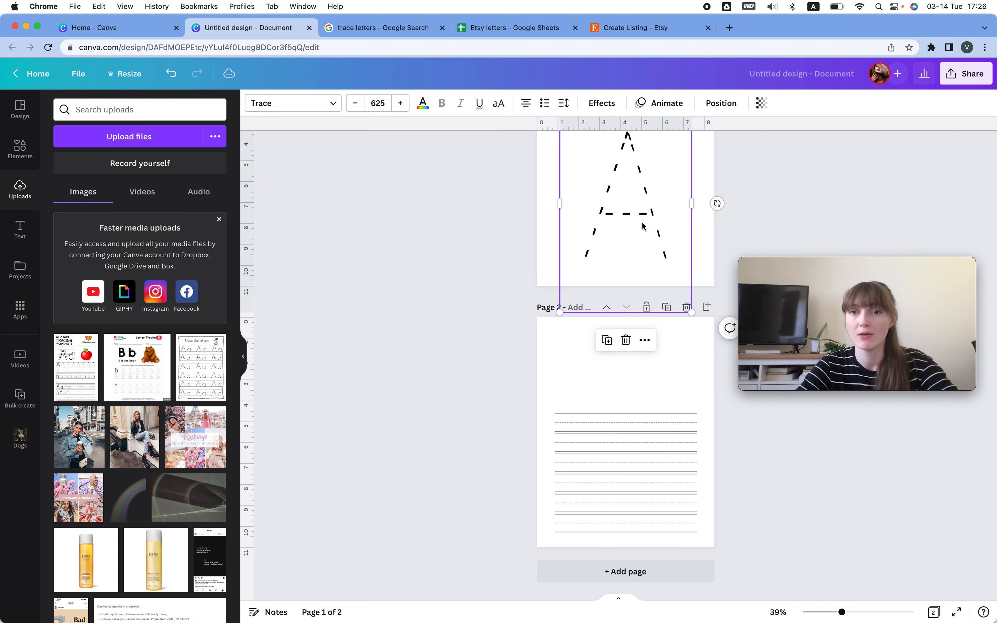
left_click(636, 476)
key("super+v")
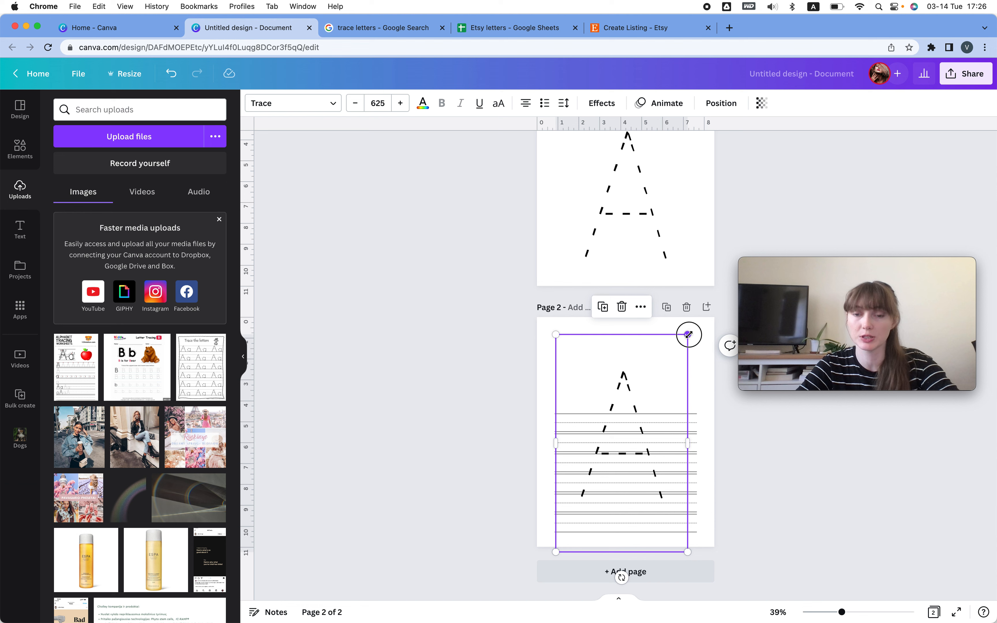
left_click_drag(688, 334, 634, 423)
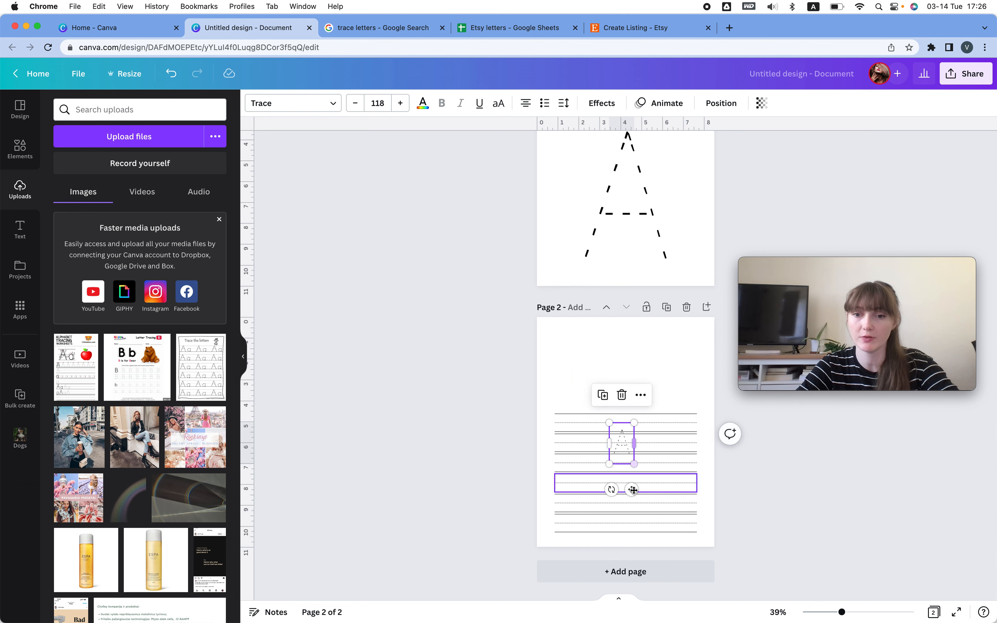
left_click_drag(632, 490, 605, 394)
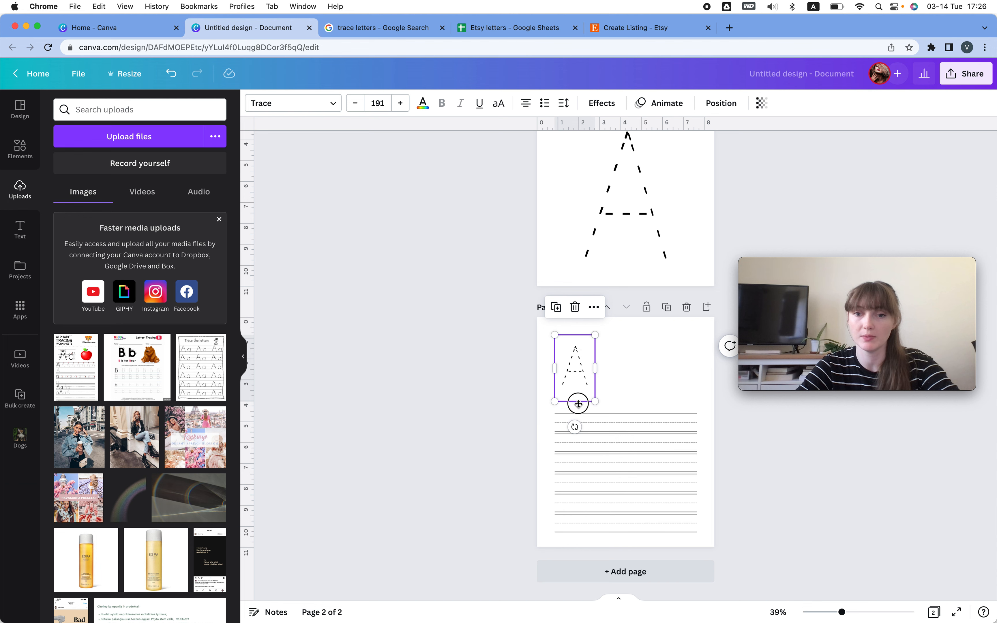
Place a copy of the dashed A in the first guide row at font size 78.6 and duplicate it across the row to make seven letters.
left_click_drag(578, 404, 568, 430)
left_click(741, 467)
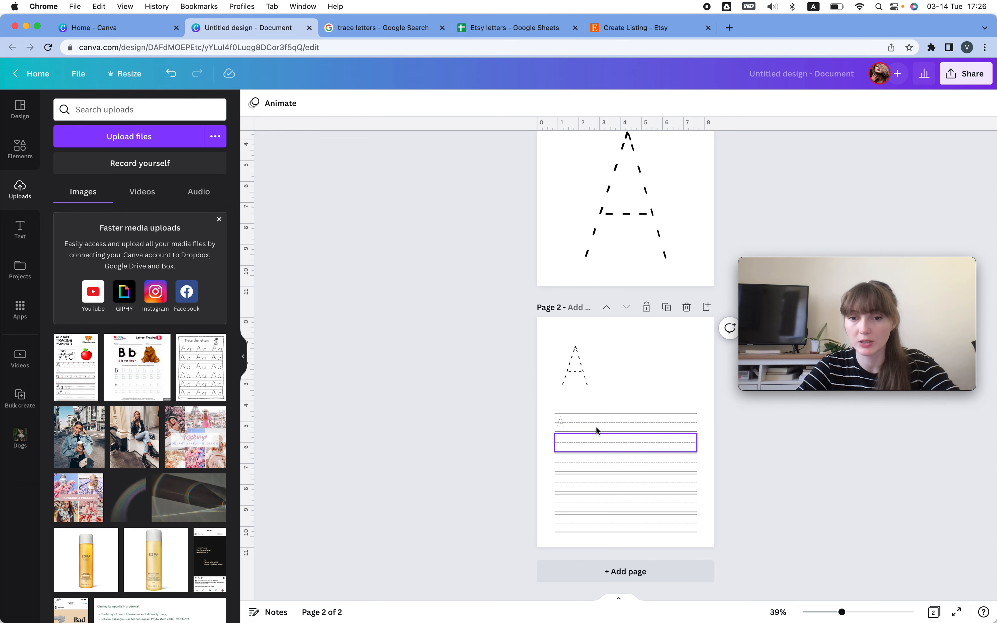
scroll(595, 426, "up", 5)
left_click(501, 407)
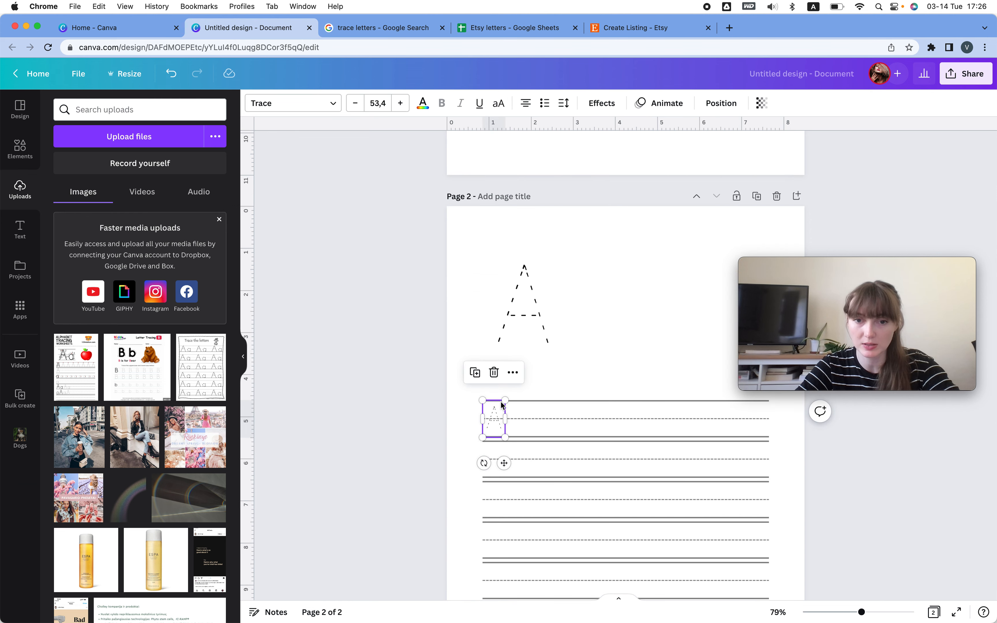
left_click_drag(504, 400, 508, 394)
left_click_drag(510, 438, 581, 411)
left_click_drag(581, 411, 758, 421)
Space the seven dashed A letters of the first row evenly in the horizontal direction.
left_click(708, 420, "shift")
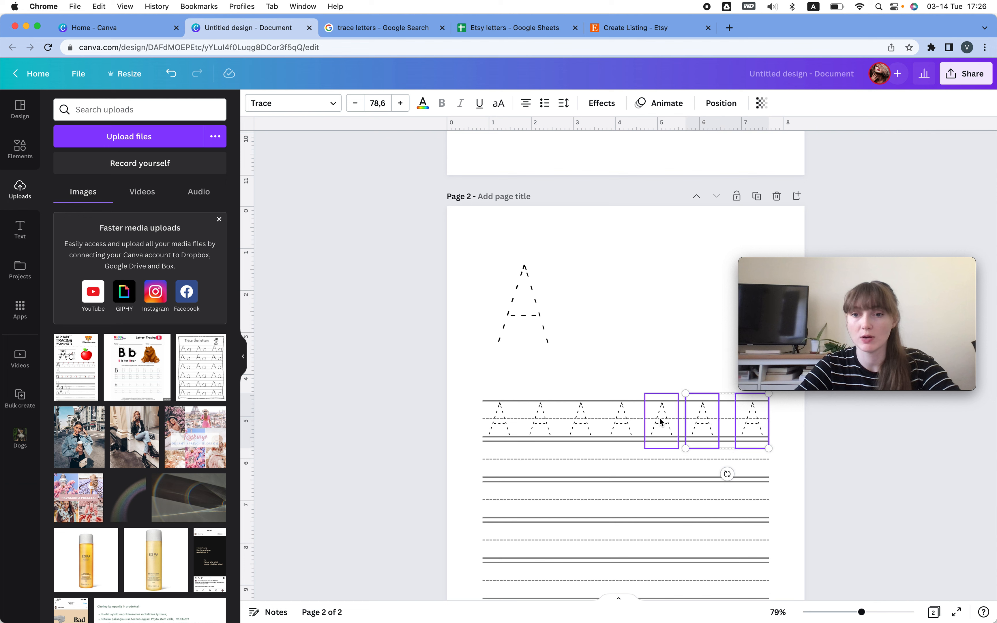
left_click(614, 420, "shift")
left_click(507, 421, "shift")
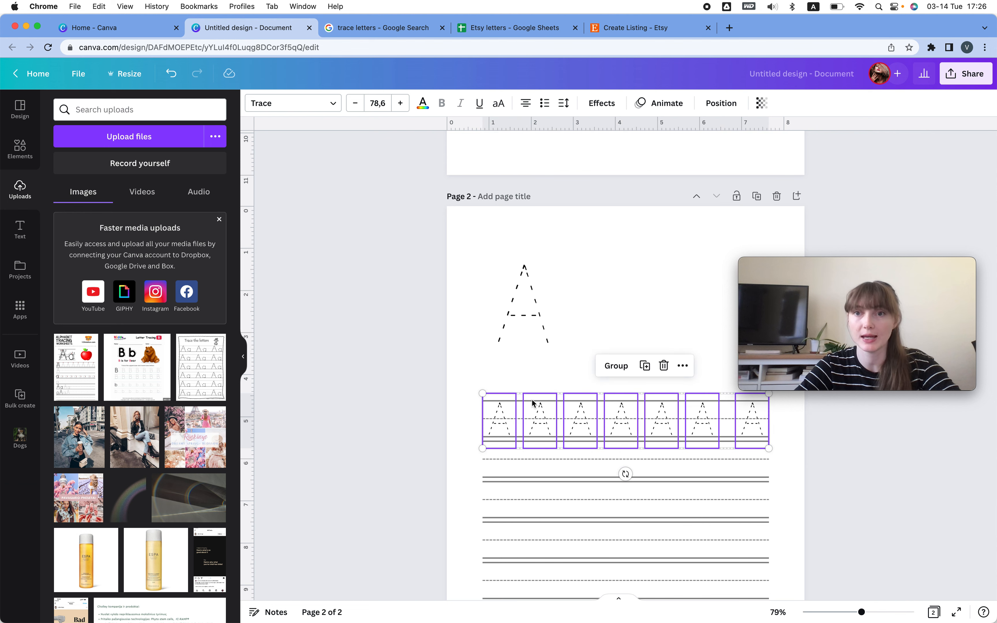
left_click(720, 103)
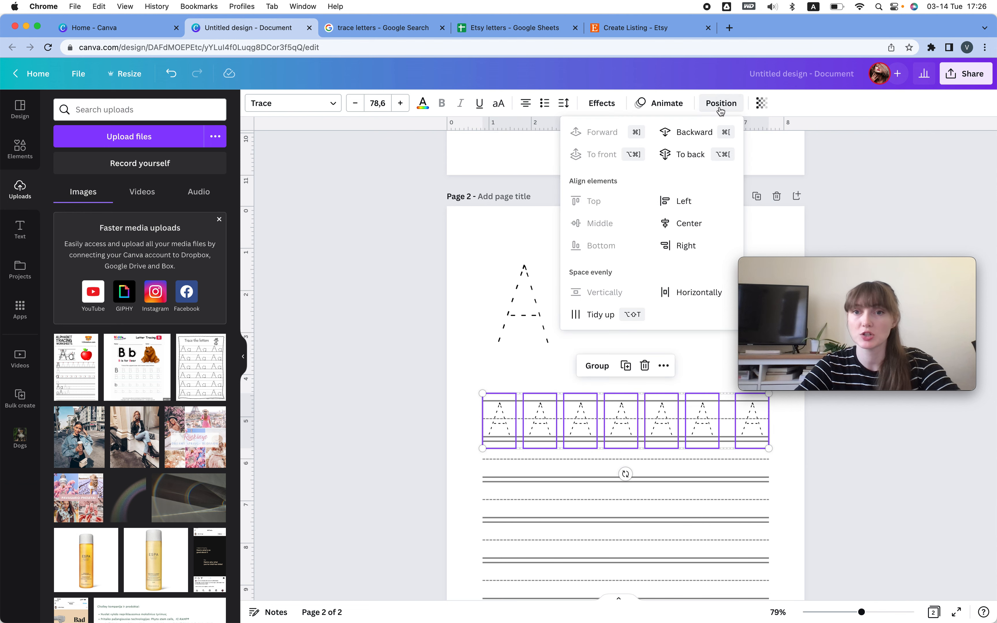
left_click(685, 293)
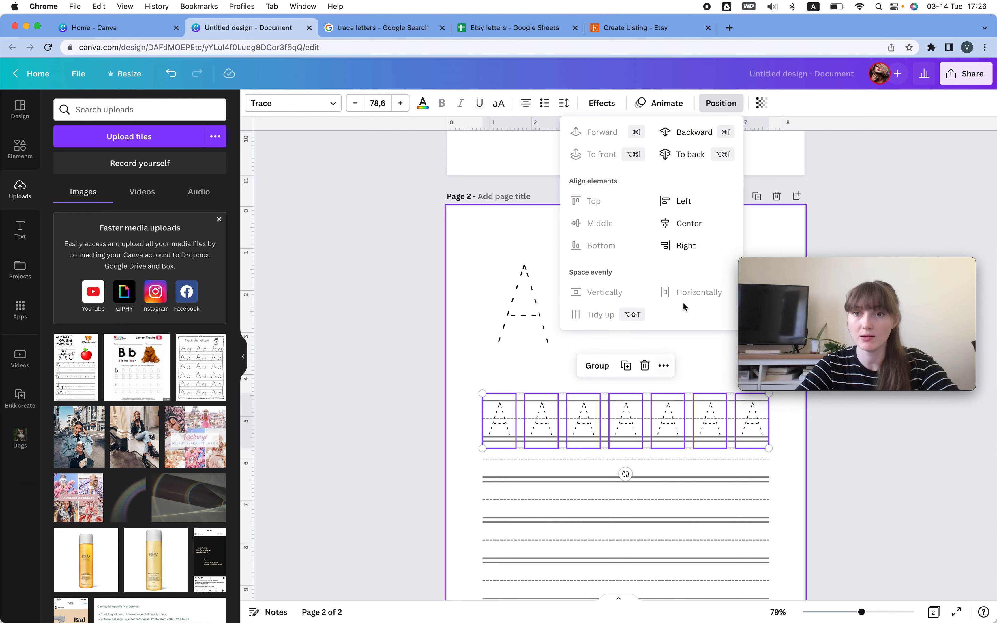
left_click(819, 149)
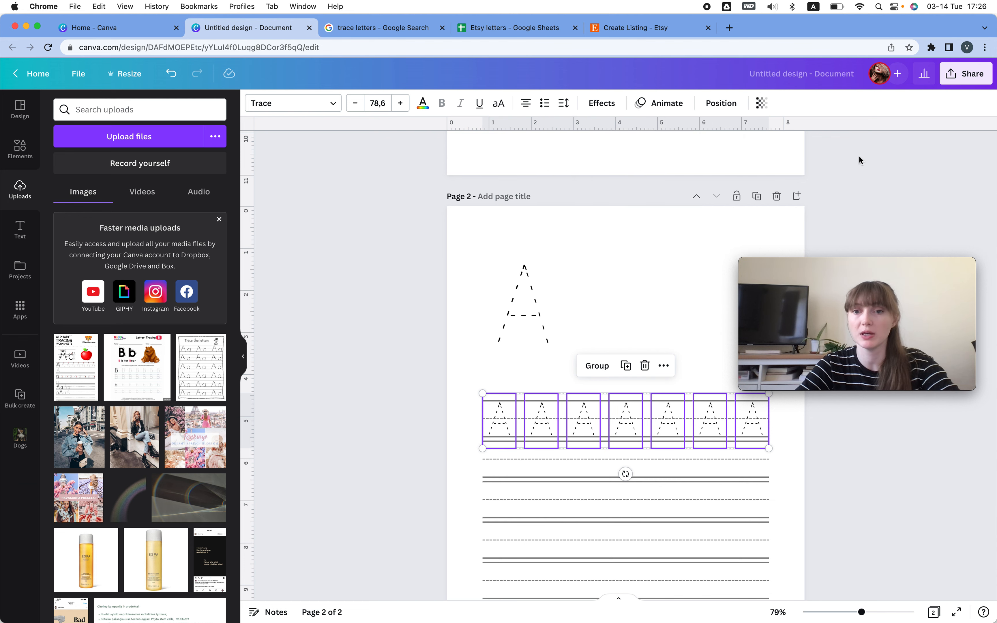
Group the seven dashed A letters and duplicate the group onto the second guide row.
key("super+g")
left_click_drag(626, 416, 631, 458)
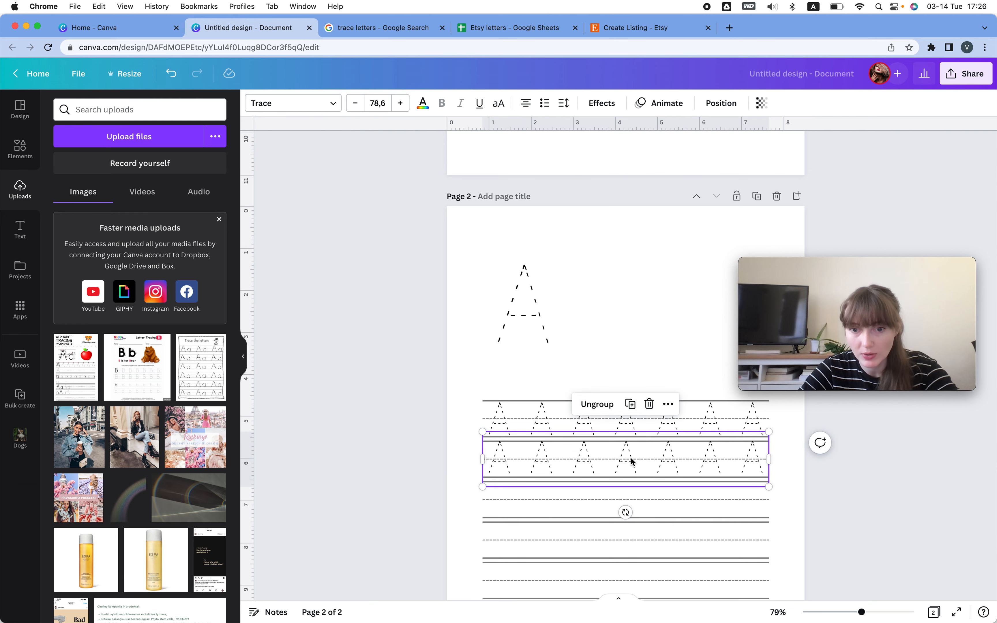
scroll(630, 457, "down", 3)
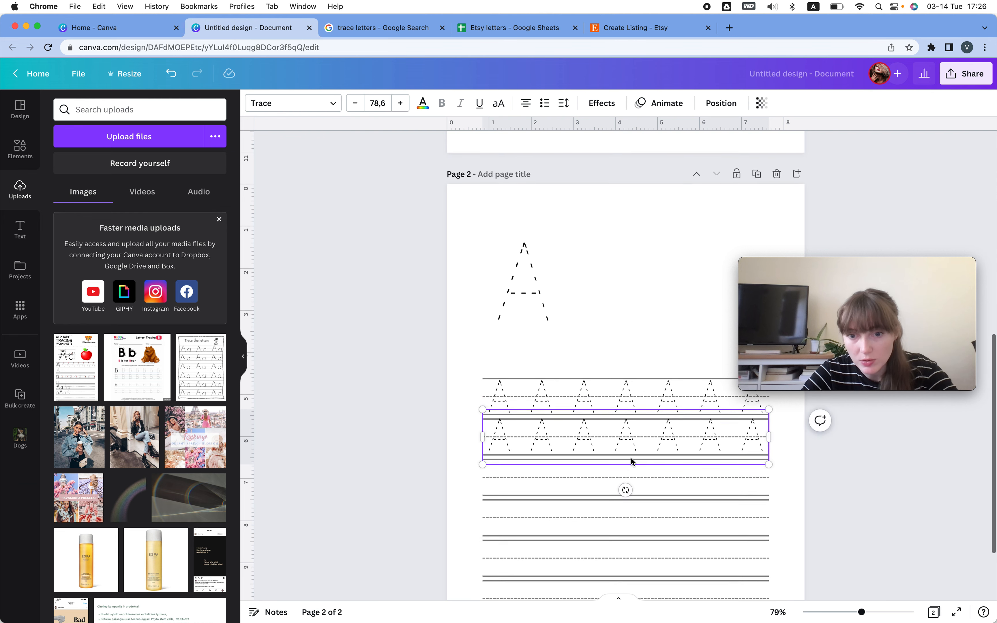
left_click(533, 392)
left_click(582, 387)
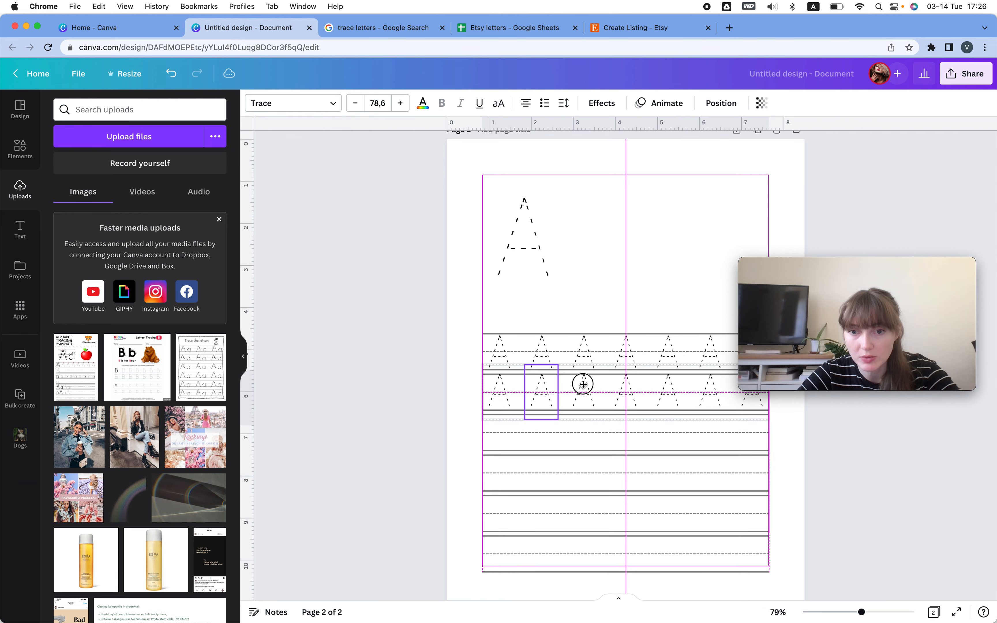
scroll(583, 386, "down", 2)
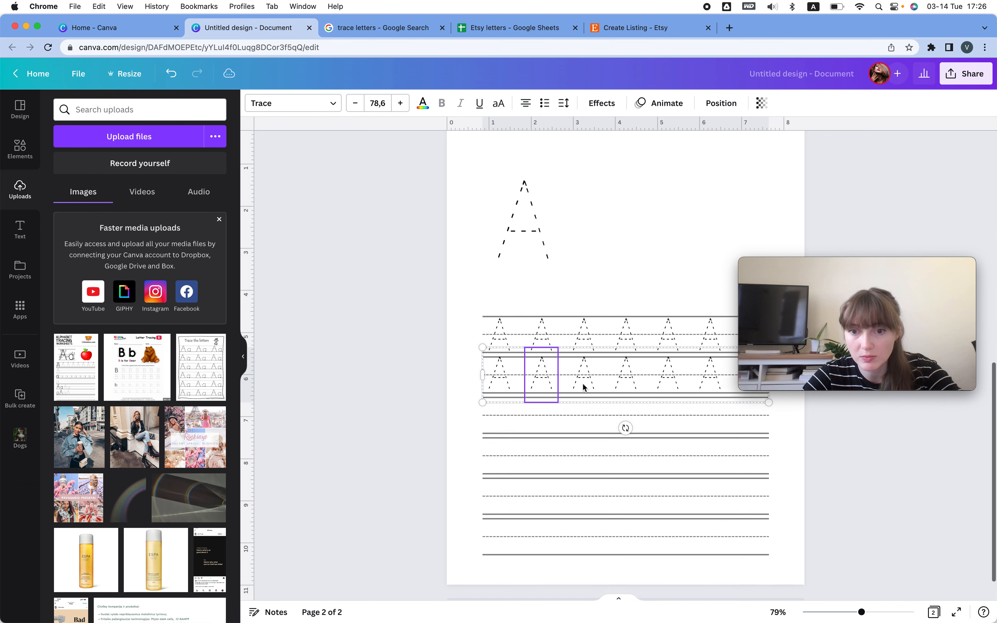
Duplicate the two finished letter rows onto the four remaining guide rows, filling all six rows with dashed A letters.
left_click(395, 379)
left_click(530, 309)
left_click(546, 353, "shift")
left_click_drag(546, 353, 498, 504)
left_click(395, 494)
double_click(497, 505)
scroll(497, 505, "down", 1)
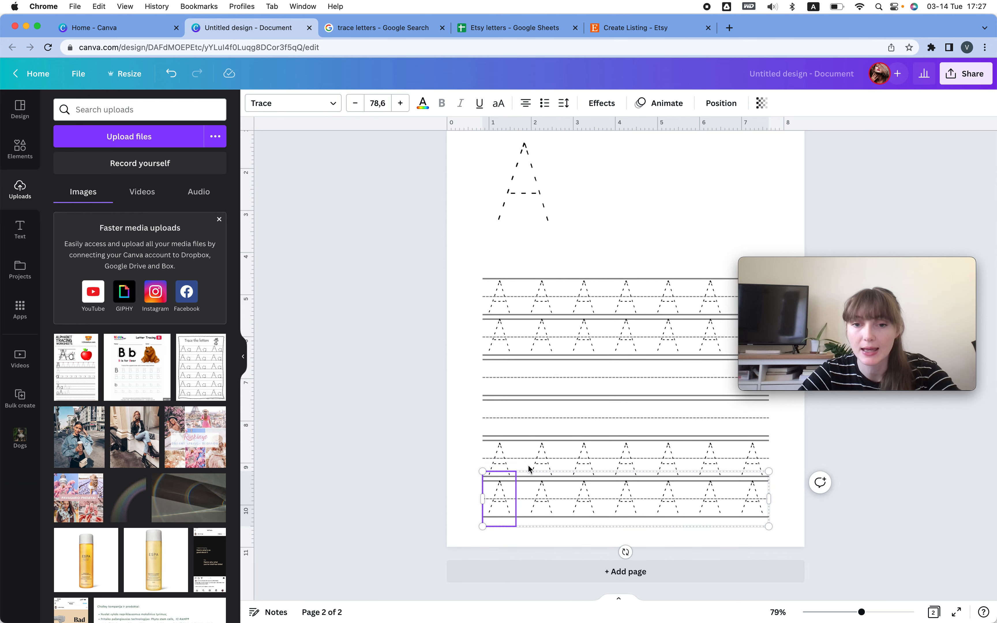
left_click(569, 463, "shift")
left_click_drag(572, 462, 573, 382)
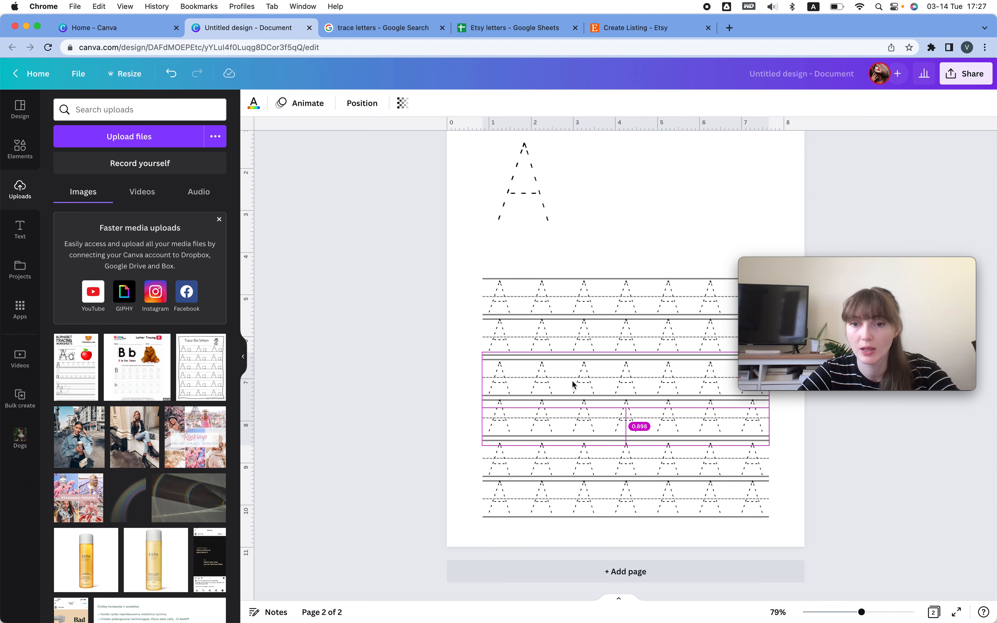
Try to space the dashed A letter rows evenly in the vertical direction.
left_click(511, 286, "shift")
left_click(525, 461, "shift")
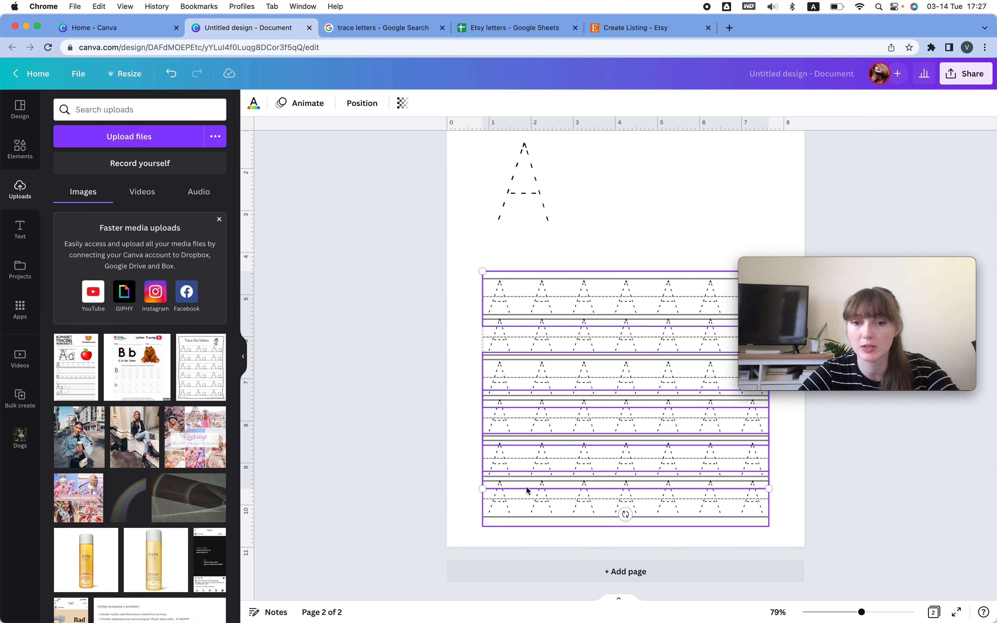
left_click(363, 102)
left_click(550, 507)
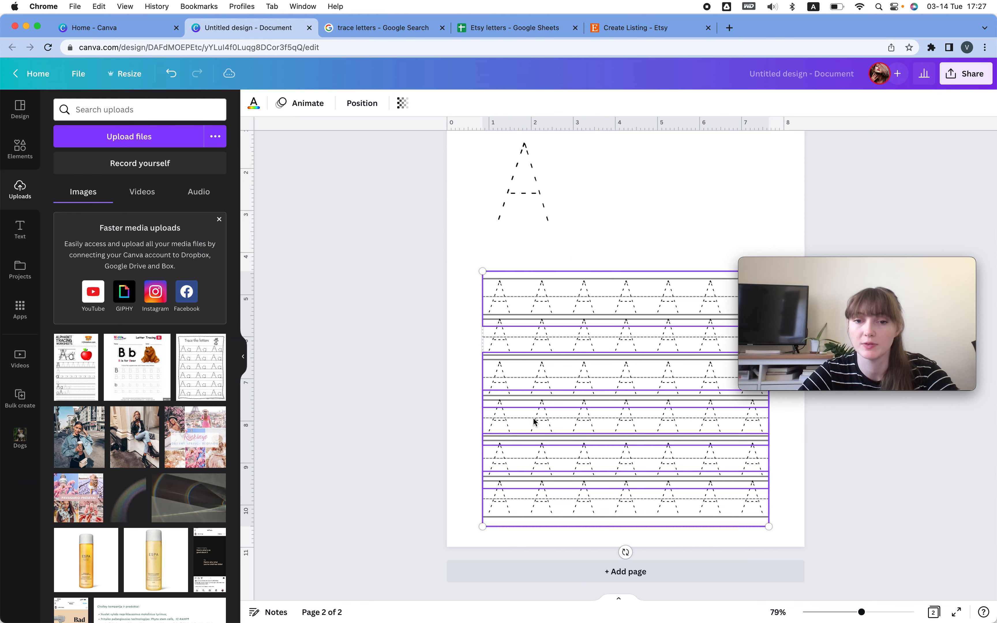
left_click(366, 103)
left_click(245, 294)
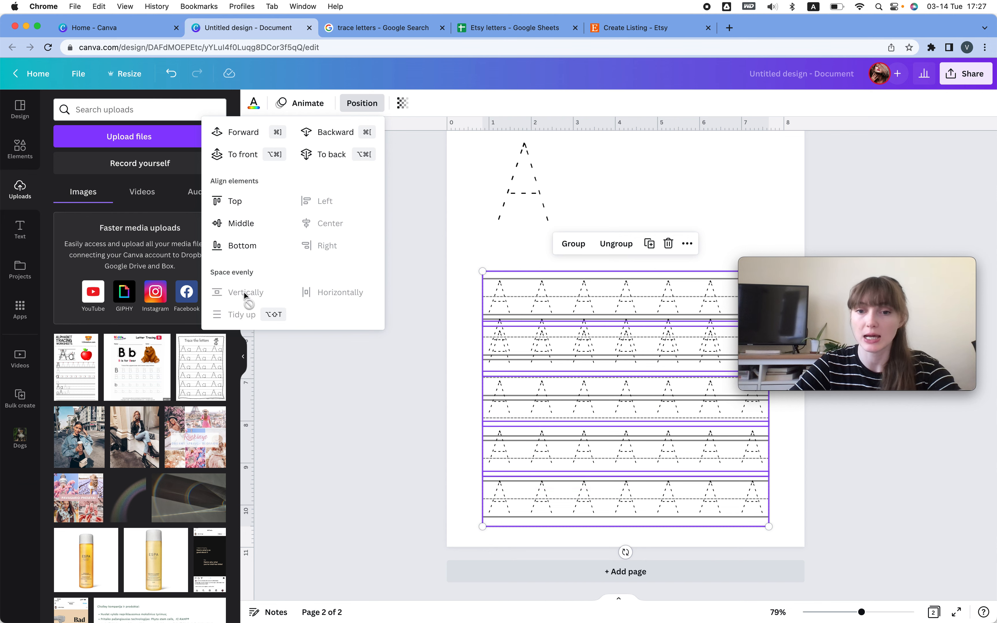
left_click(439, 304)
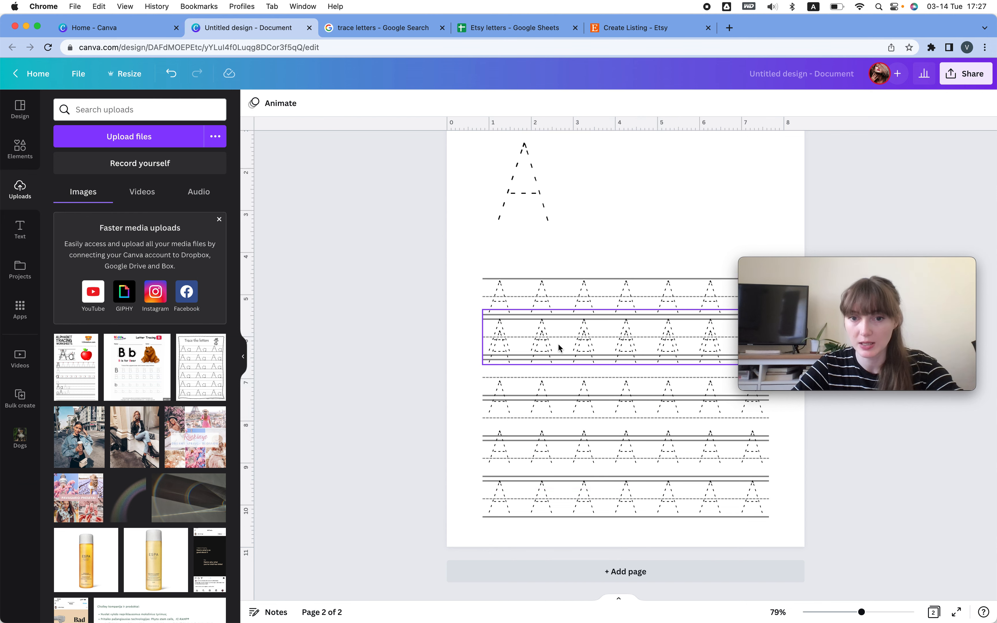
left_click_drag(558, 343, 506, 427)
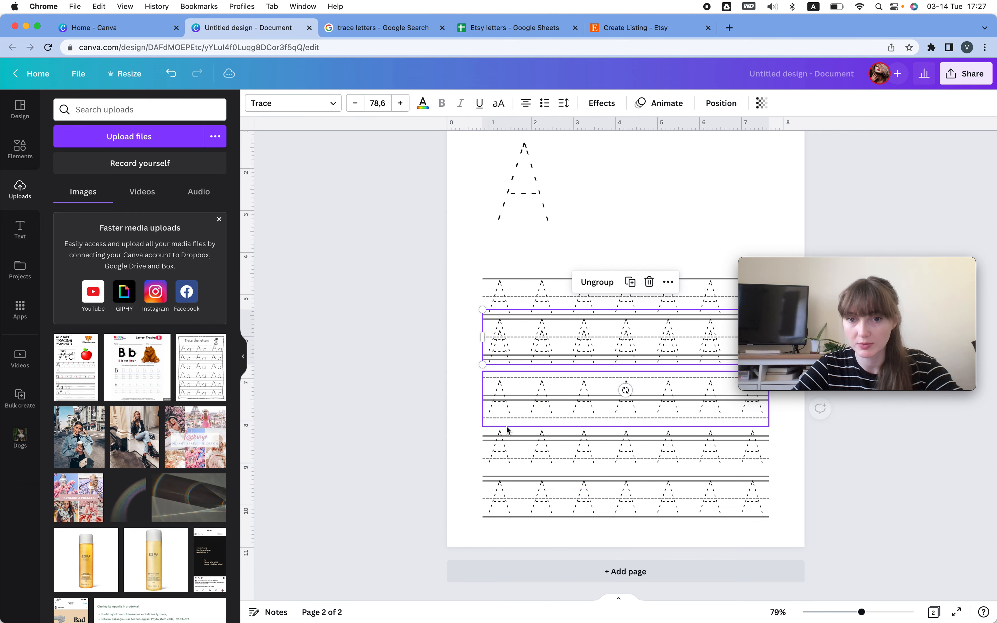
left_click(411, 404)
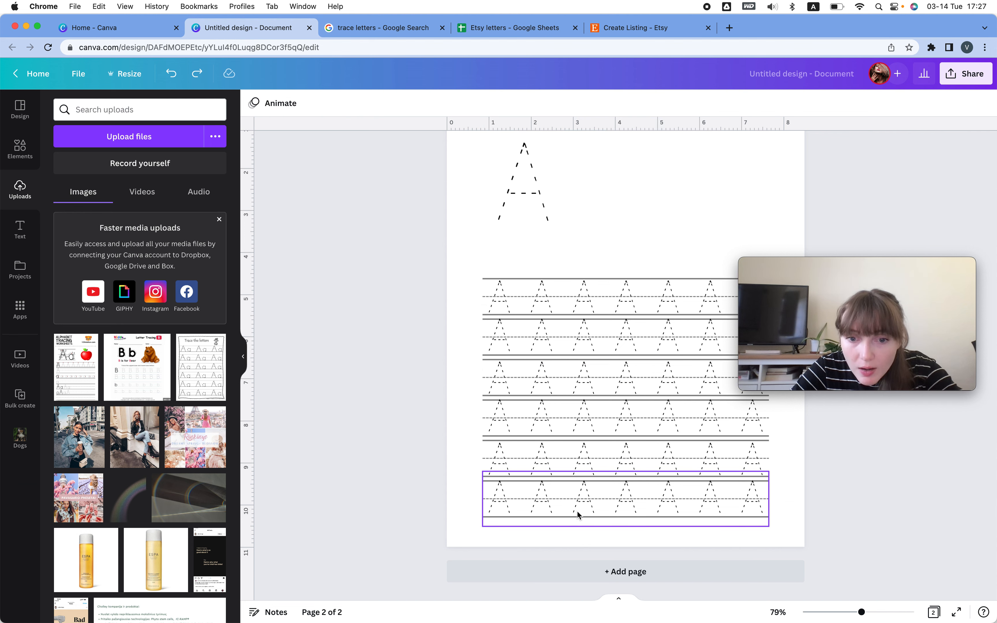
Nudge the last and first rows of dashed A letters down so they rest on their lower guide lines.
left_click(566, 499)
left_click_drag(566, 502, 527, 487)
scroll(566, 503, "up", 10)
scroll(528, 490, "down", 10)
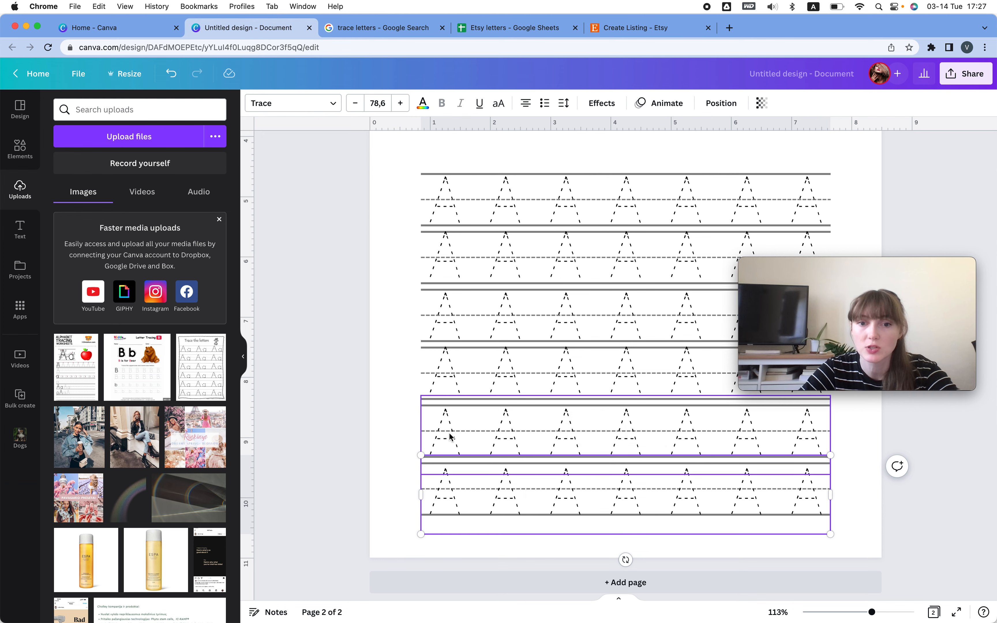
scroll(470, 256, "up", 10)
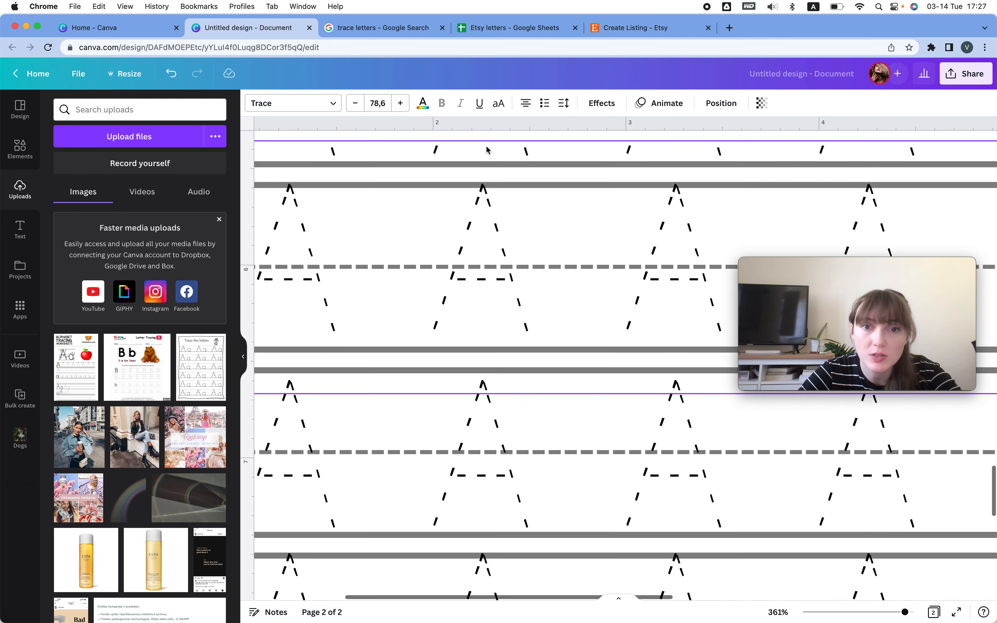
scroll(486, 177, "up", 5)
left_click(489, 216)
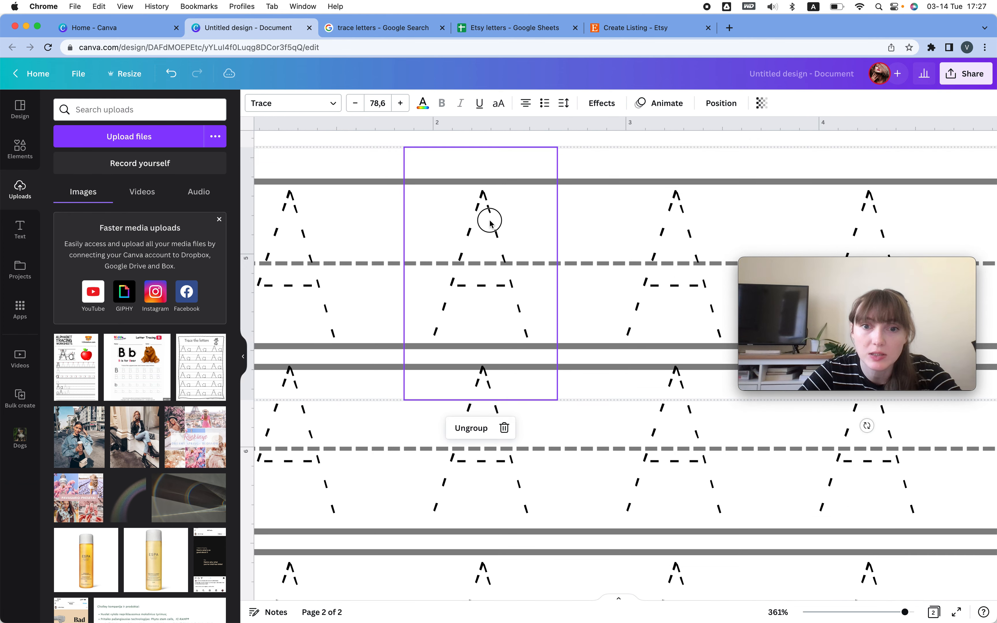
left_click_drag(490, 216, 489, 229)
scroll(489, 231, "down", 10)
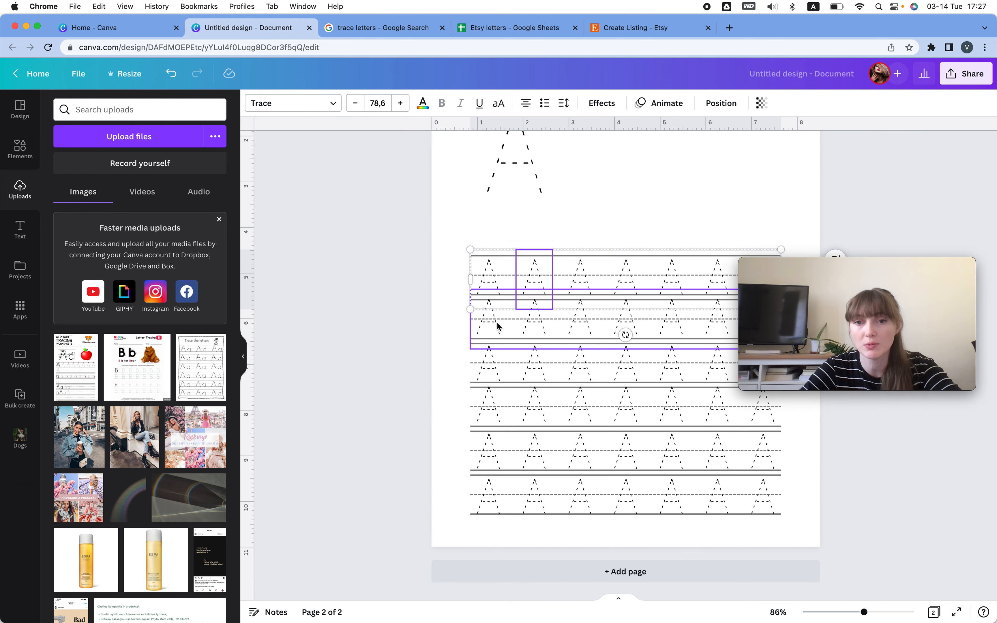
Space all six rows of dashed A letters evenly in the vertical direction.
left_click(498, 325, "shift")
left_click(498, 360, "shift")
left_click(498, 413, "shift")
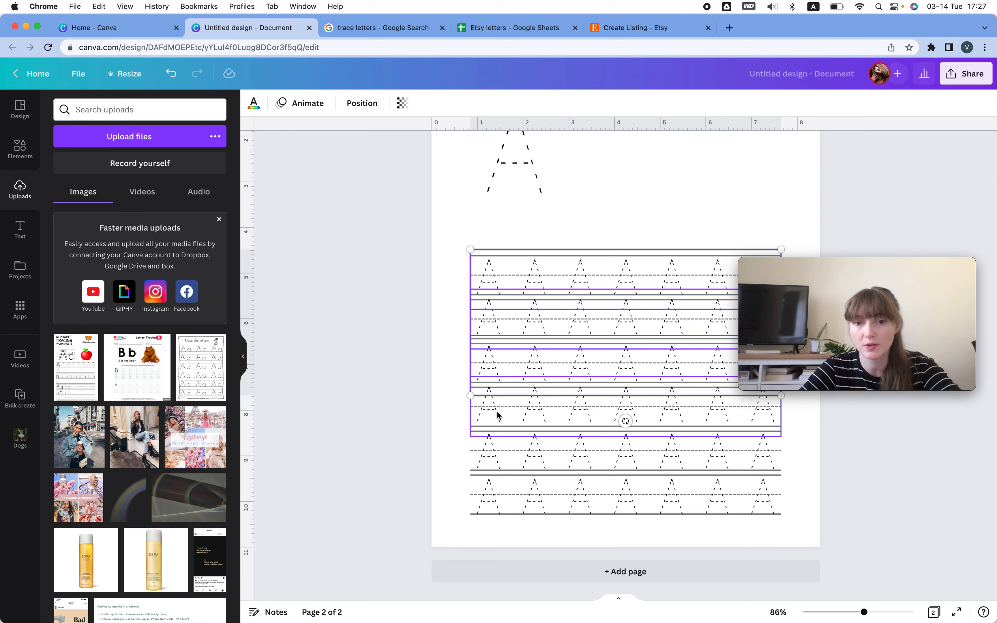
left_click(494, 454, "shift")
left_click(507, 516, "shift")
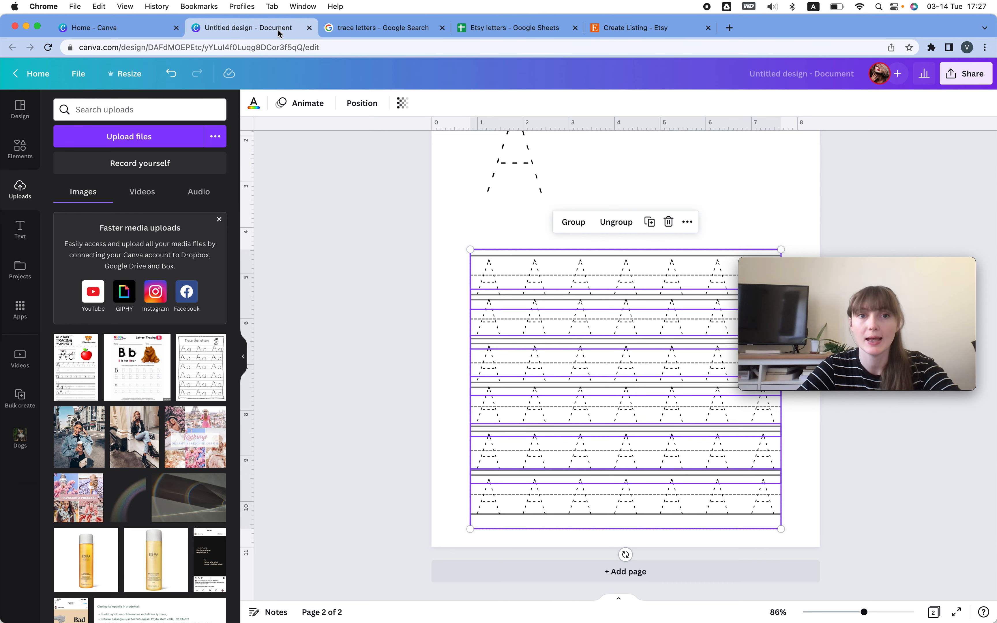
left_click(362, 107)
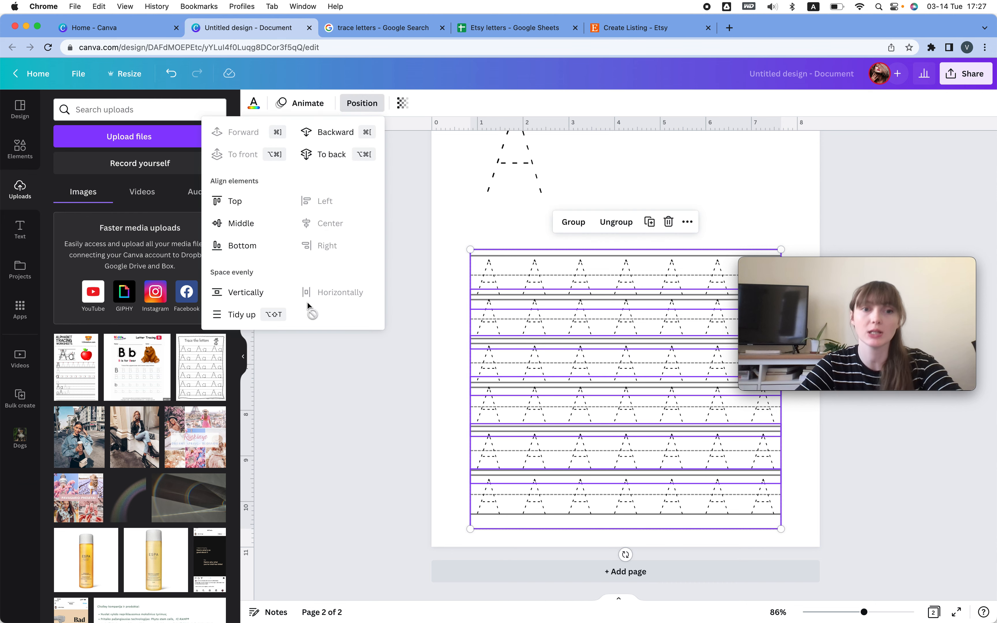
left_click(248, 291)
left_click(412, 189)
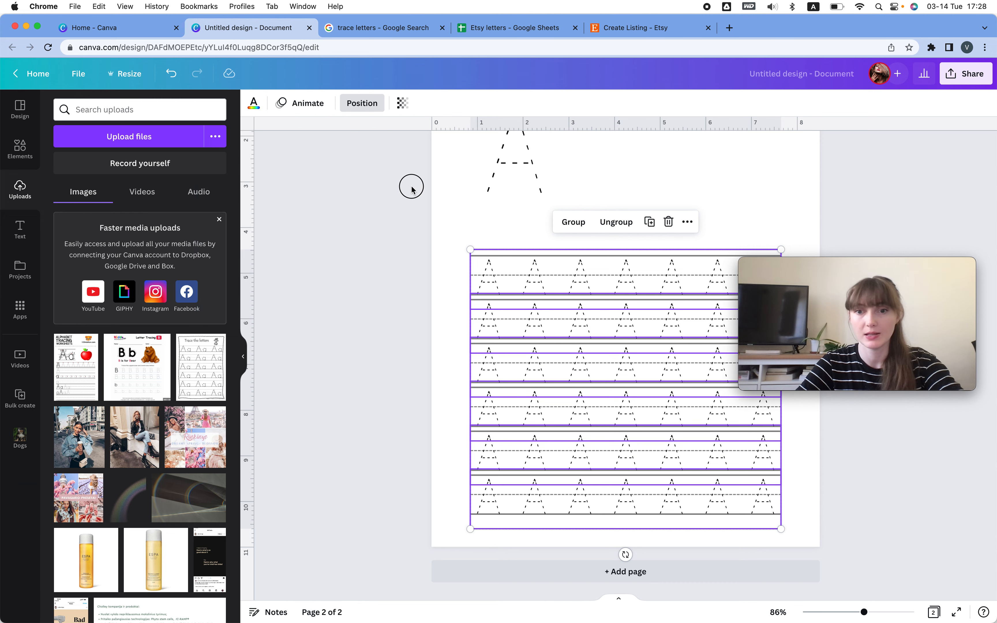
Group the first row's dashed letters with its guide lines and move the row up closer to the large A.
scroll(335, 252, "up", 1)
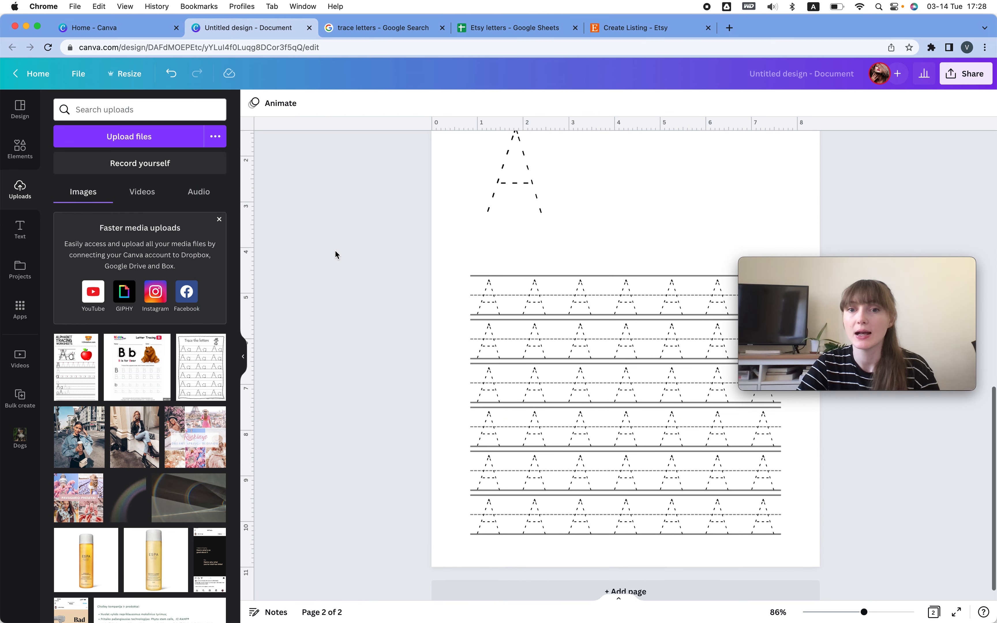
scroll(334, 251, "down", 1)
left_click_drag(449, 257, 525, 262)
key("super+g")
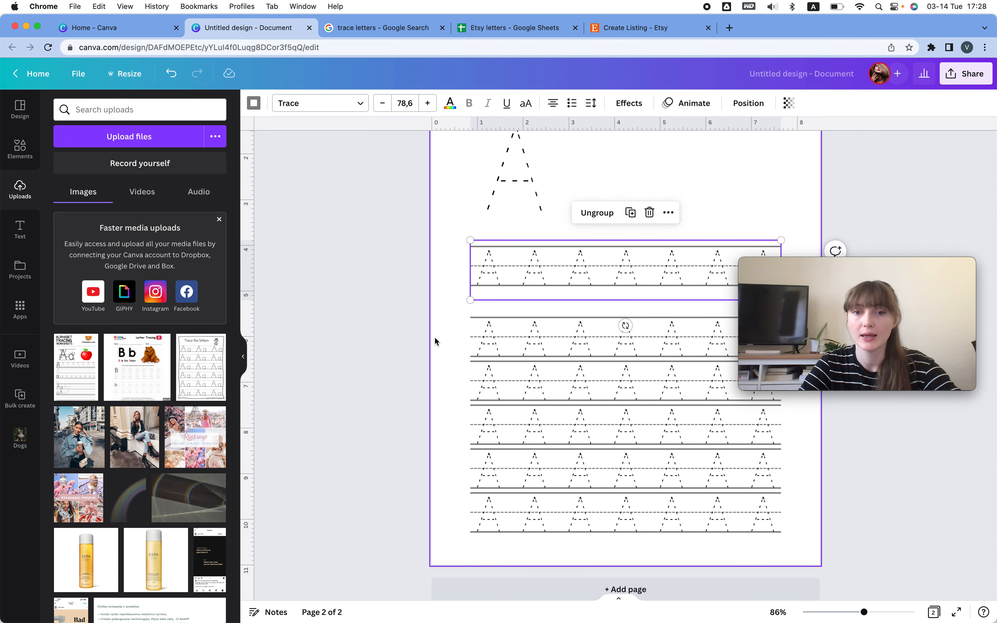
Group the dashed letters of each of the five remaining rows with their own guide lines.
left_click_drag(435, 341, 521, 339)
key("super+g")
left_click_drag(451, 386, 499, 386)
key("super+g")
left_click_drag(452, 431, 500, 432)
key("super+g")
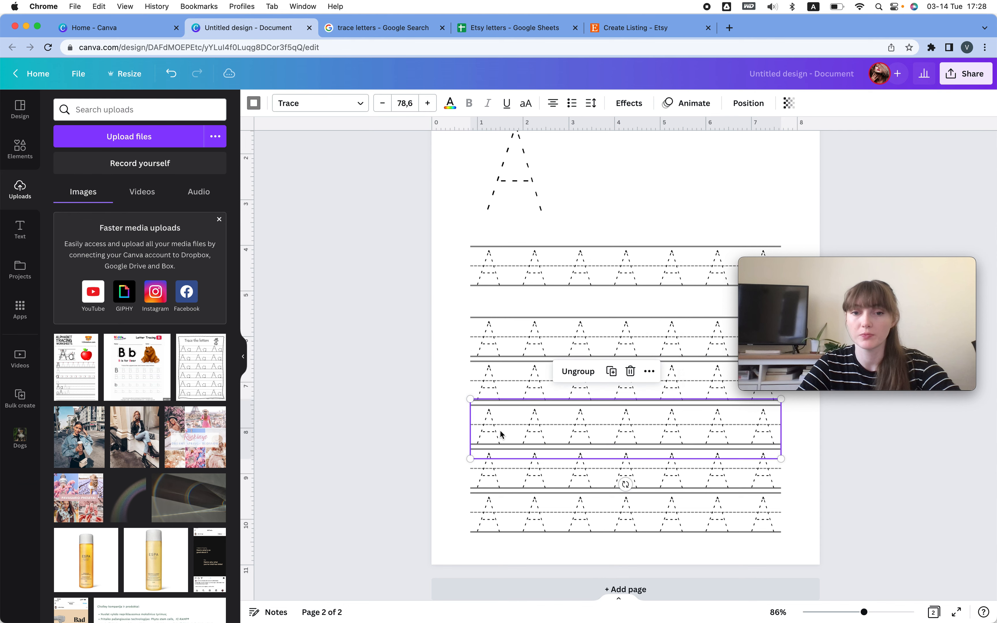
left_click_drag(451, 467, 487, 473)
key("super+g")
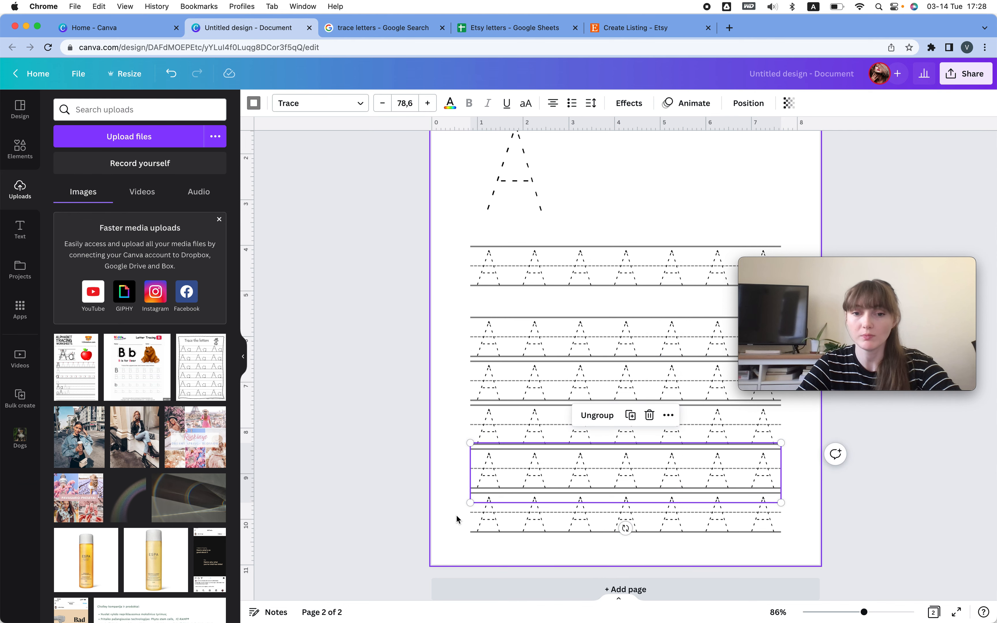
left_click_drag(456, 519, 474, 517)
key("super+g")
Space the six grouped letter-and-line rows evenly in the vertical direction.
left_click_drag(455, 256, 536, 503)
left_click(389, 103)
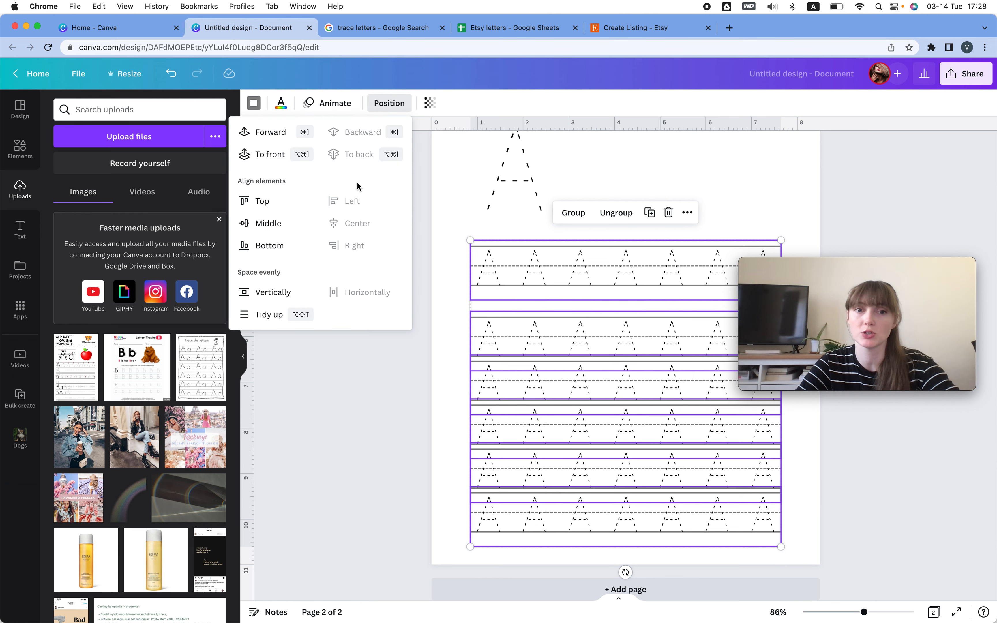
left_click(272, 291)
left_click(367, 461)
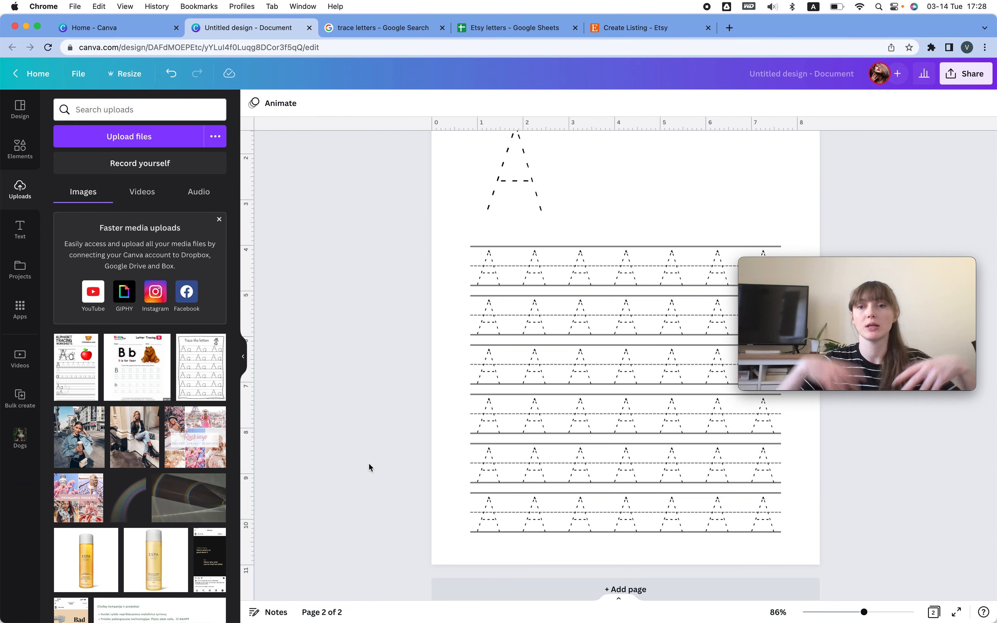
Enlarge the single dashed A above the rows to font size 216.
scroll(369, 465, "up", 3)
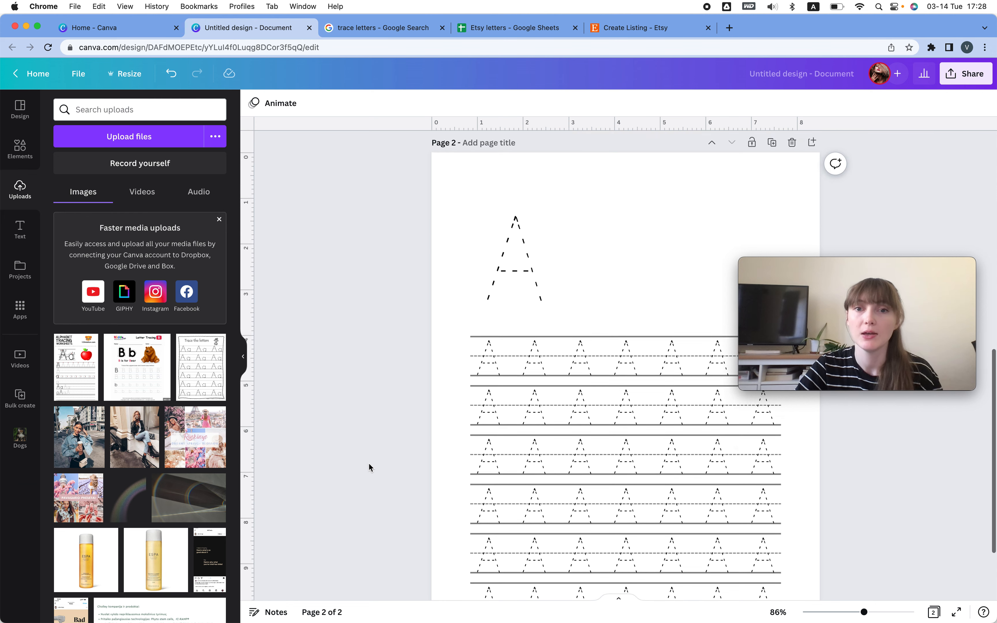
left_click(536, 302)
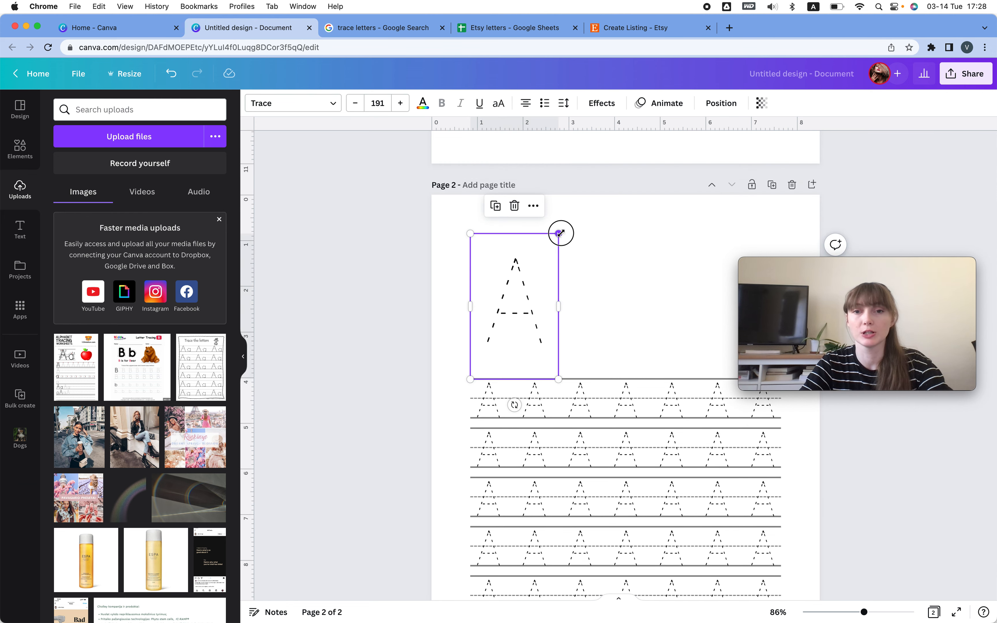
left_click_drag(560, 234, 579, 223)
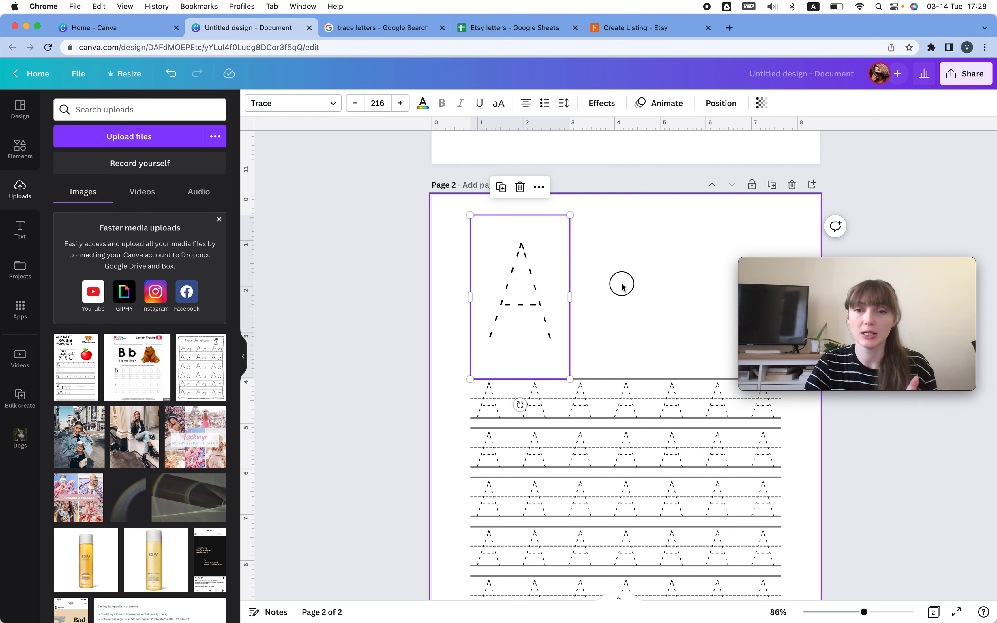
left_click(622, 286)
Duplicate the large dashed A beside the original and replace the copy's text with "apple".
left_click(549, 305)
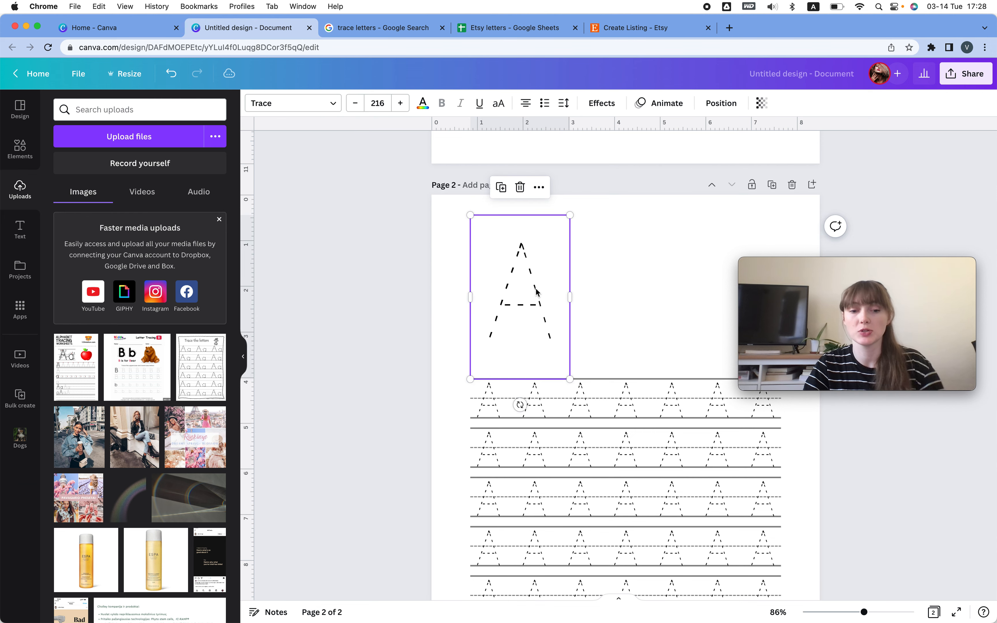
left_click_drag(532, 288, 640, 283)
double_click(643, 284)
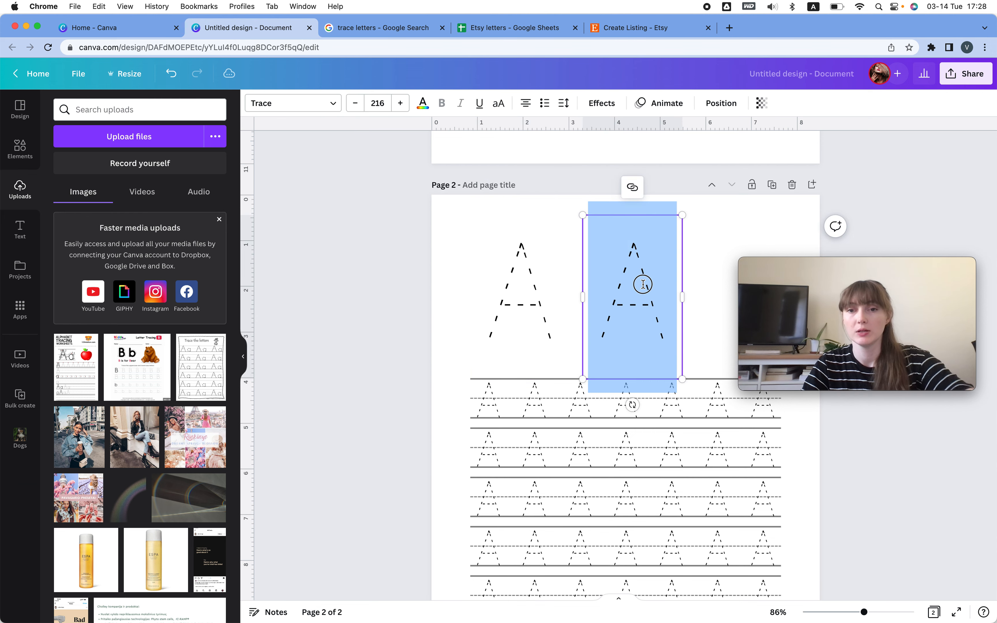
type("app")
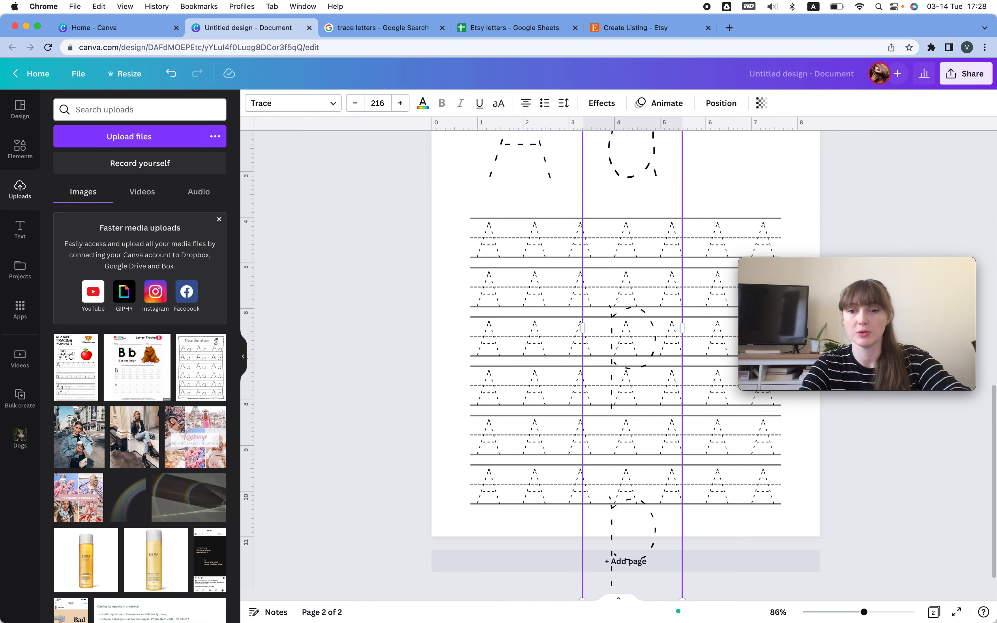
type("le")
key("ctrl+a")
Set the word "apple" to font size 100 and widen its text box so the word fits on one line.
left_click(383, 103)
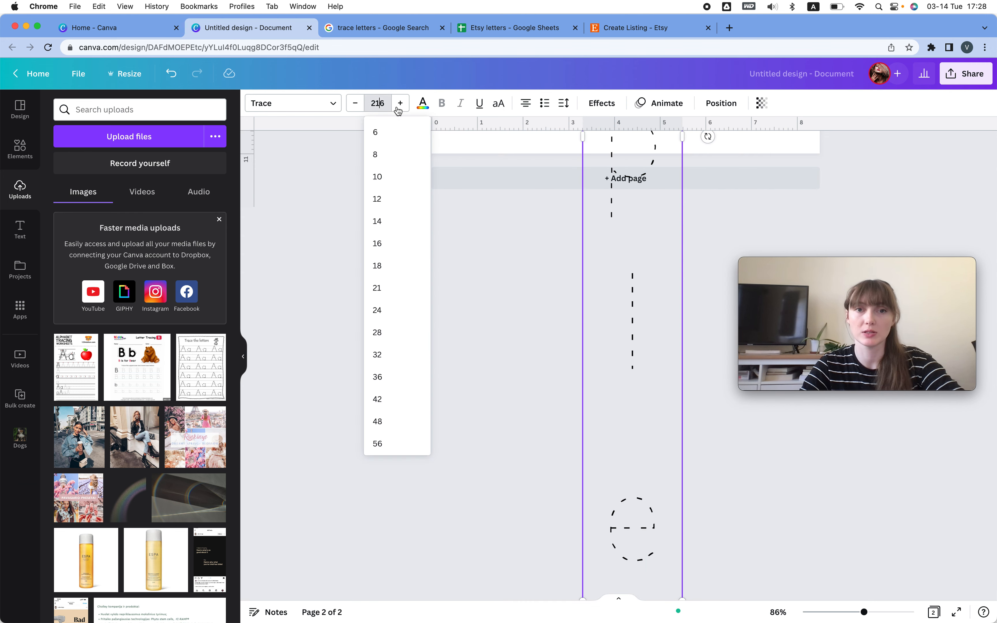
type("100")
key("Return")
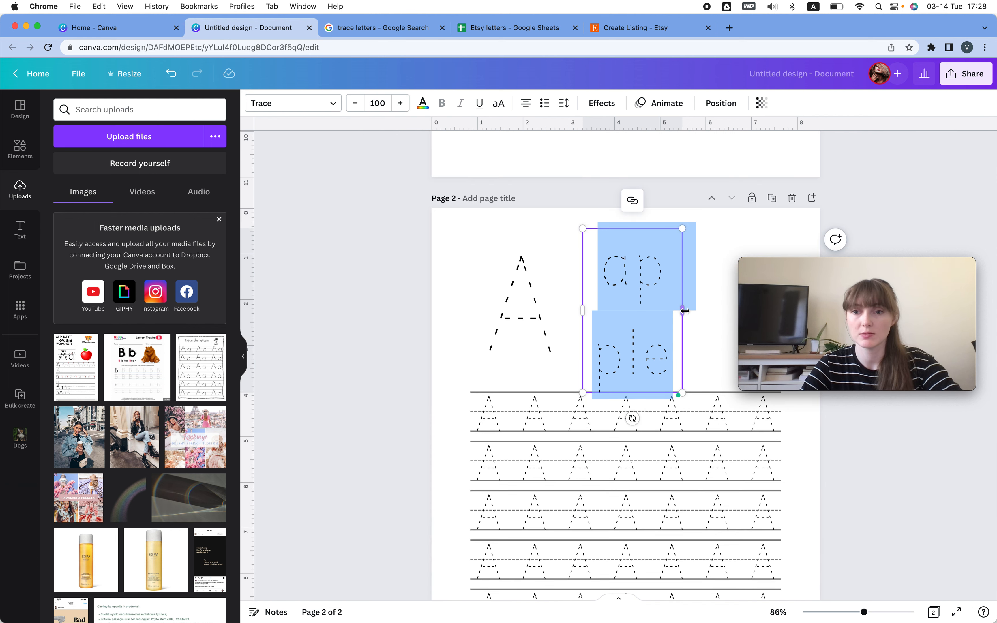
left_click_drag(729, 311, 821, 517)
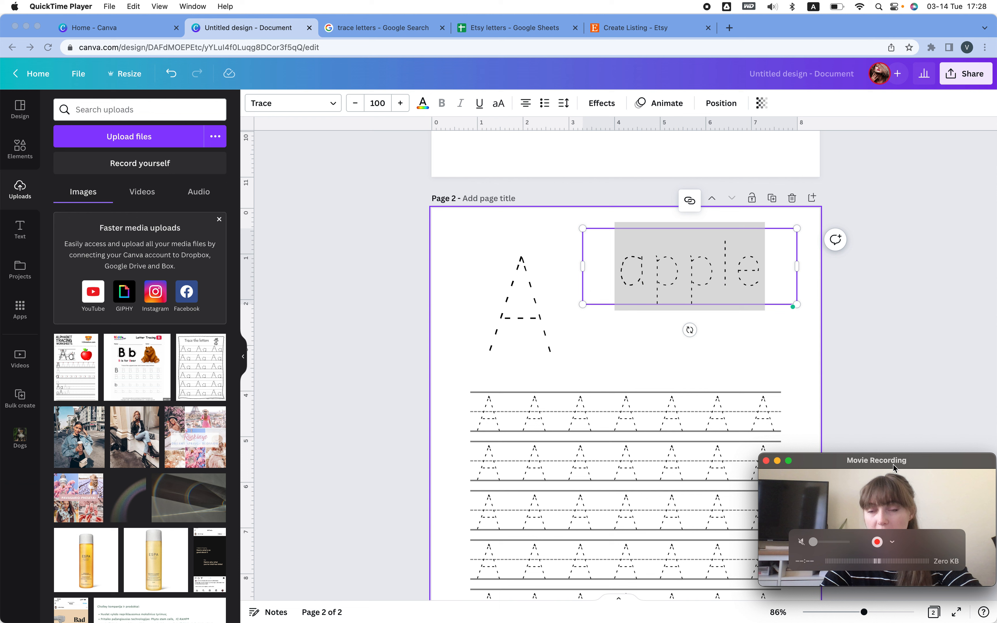
Scale the word "apple" down to font size 83.9 and place it above the rows, within their outer edge.
left_click(789, 235)
left_click(817, 374)
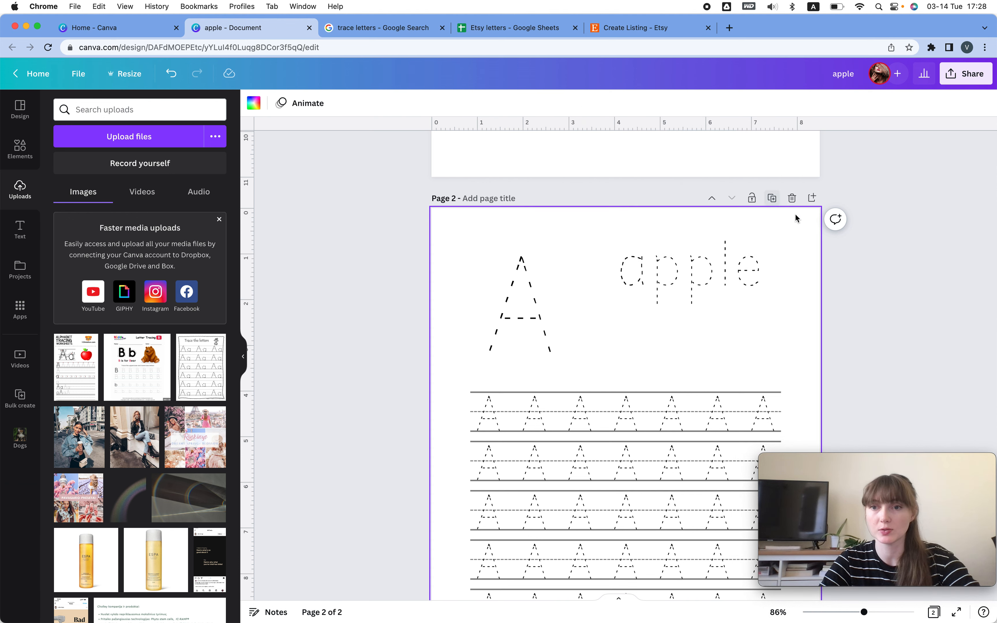
left_click(765, 271)
left_click_drag(800, 232, 735, 330)
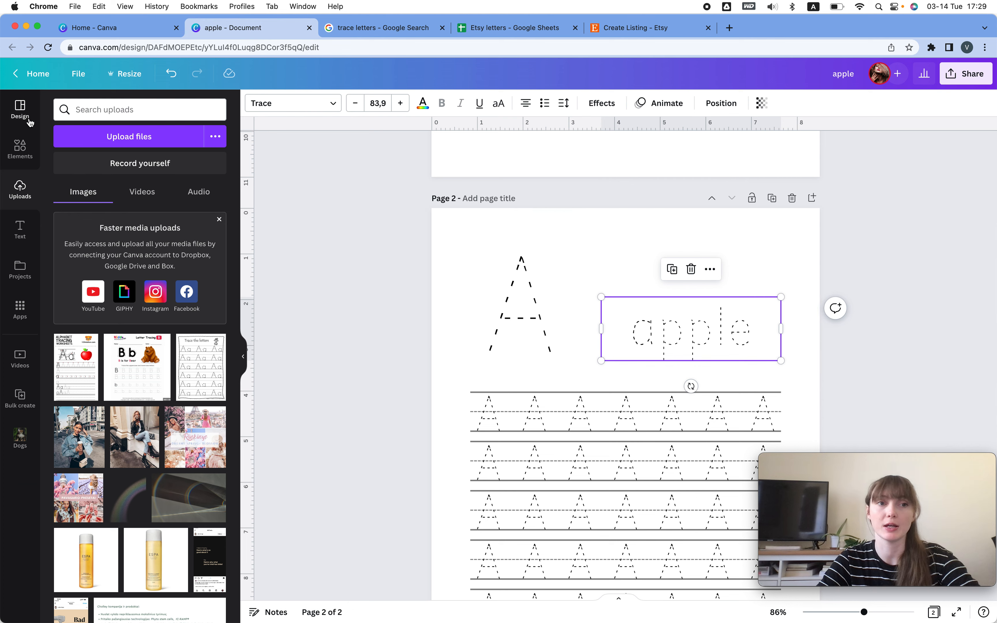
Search the elements for "apple" graphics and add the black-and-white engraved apple with a leaf to the page.
left_click(20, 149)
type("apple")
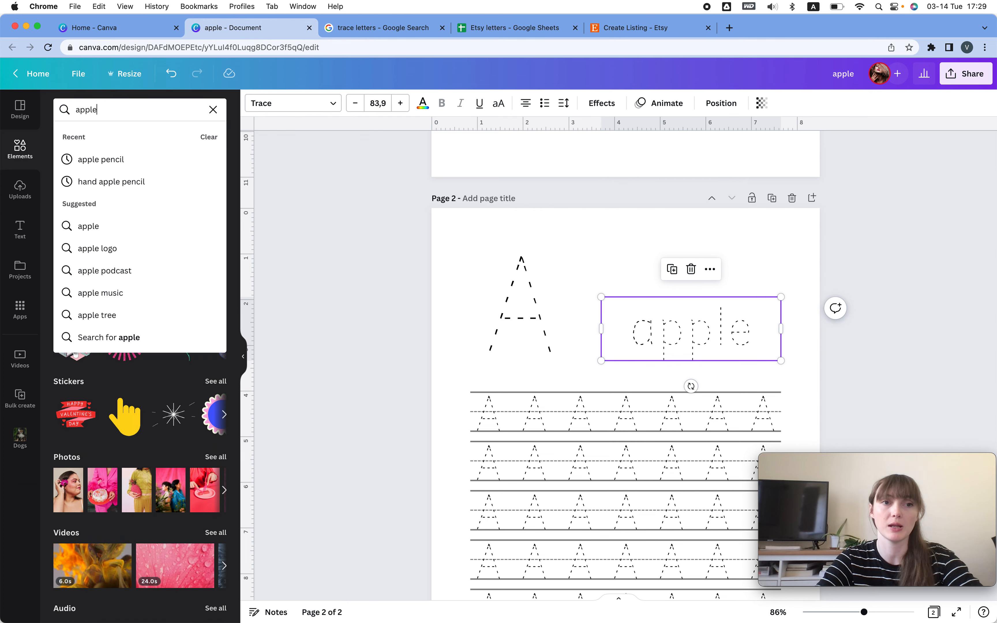
key("Return")
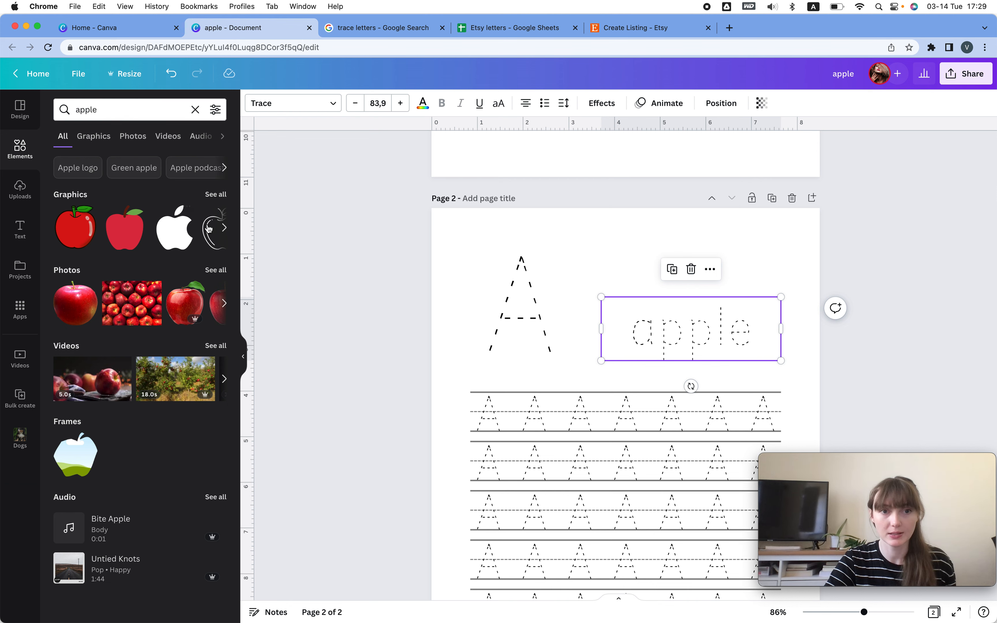
left_click(208, 203)
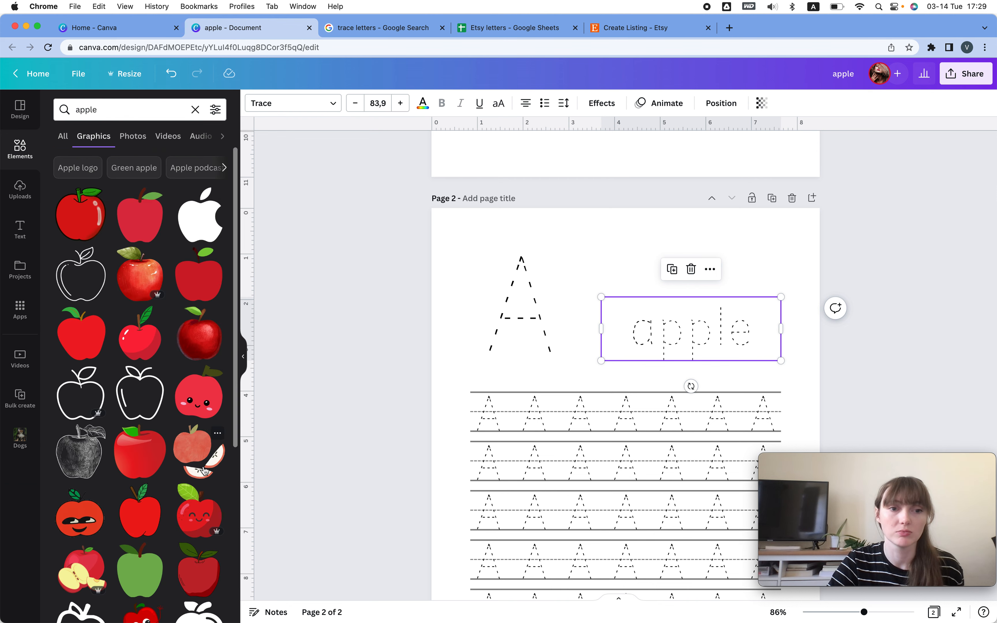
scroll(204, 471, "down", 2)
left_click(74, 315)
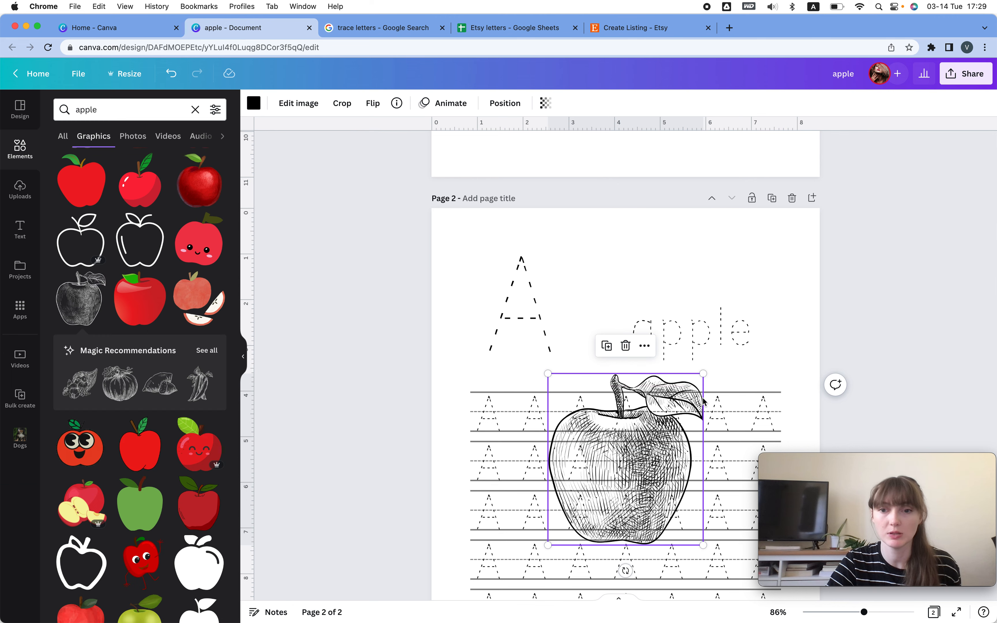
Shrink the apple illustration, place it above the word "apple" and flip it horizontally.
left_click_drag(708, 375, 622, 462)
mouse_move(592, 495)
left_mouse_down()
mouse_move(686, 275)
mouse_move(710, 247)
mouse_move(695, 275)
left_mouse_up()
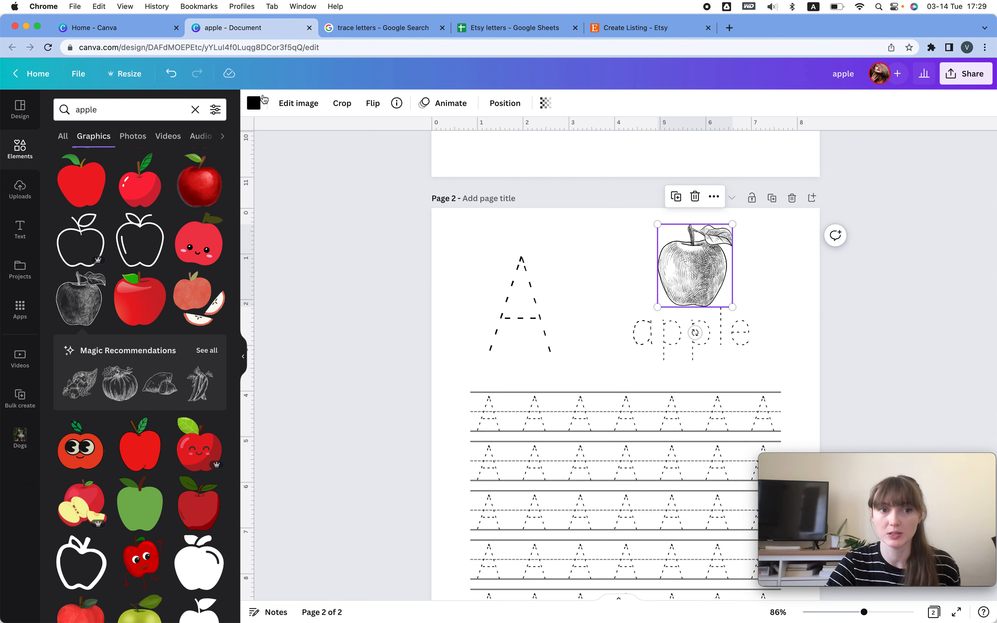
left_click(387, 130)
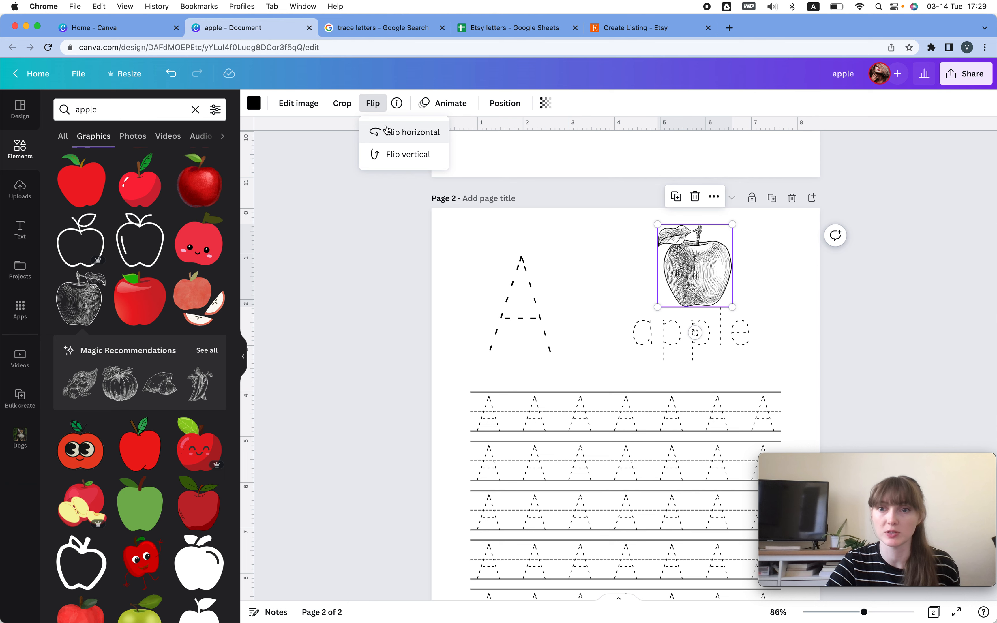
left_click(900, 310)
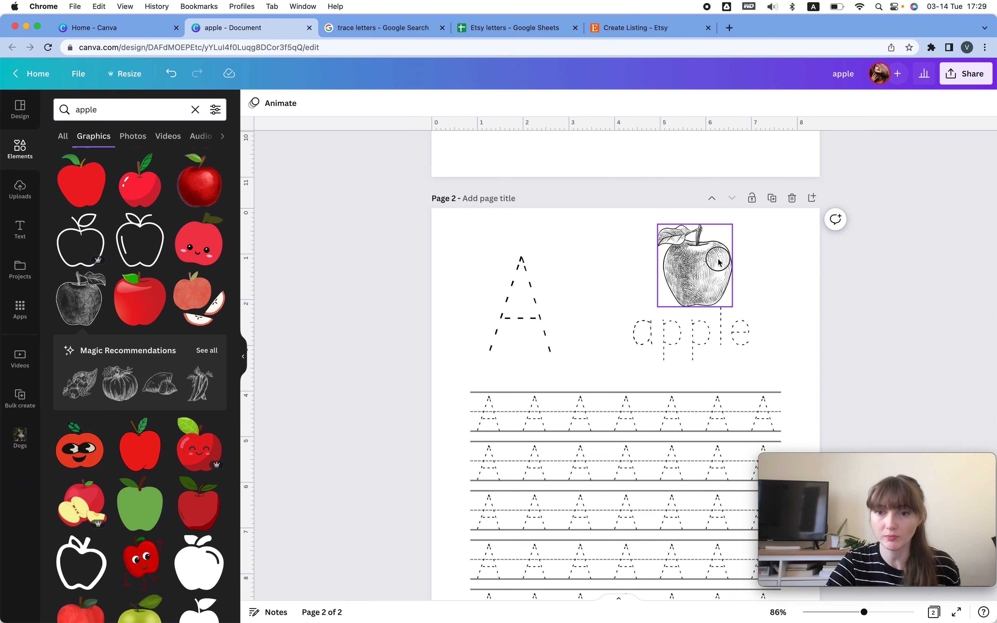
Fine-tune the apple illustration and the word below it, shifting the apple slightly left and moving both a little lower.
left_click_drag(716, 256, 713, 260)
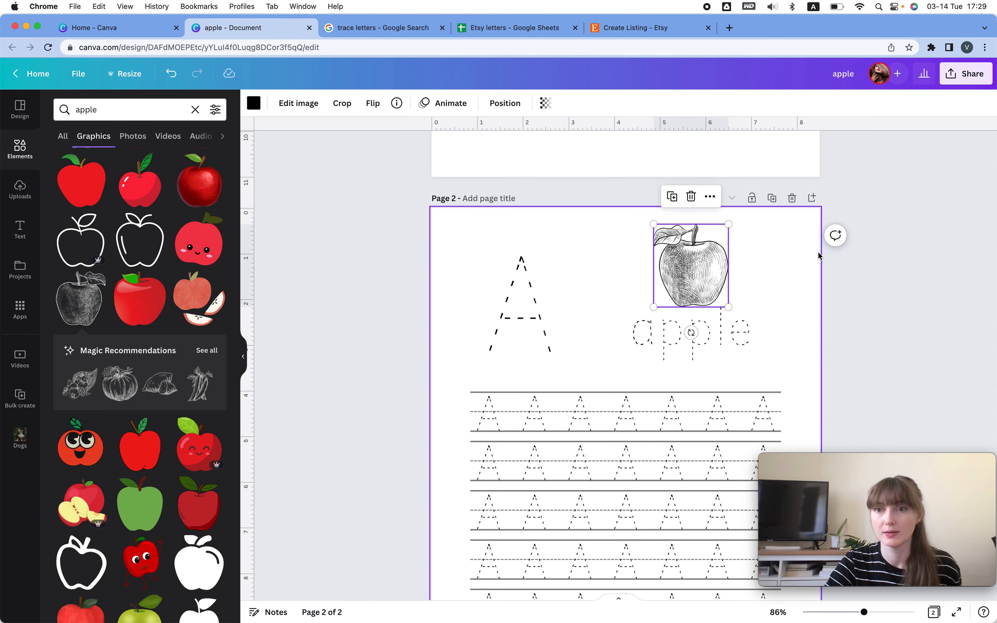
left_click(805, 244)
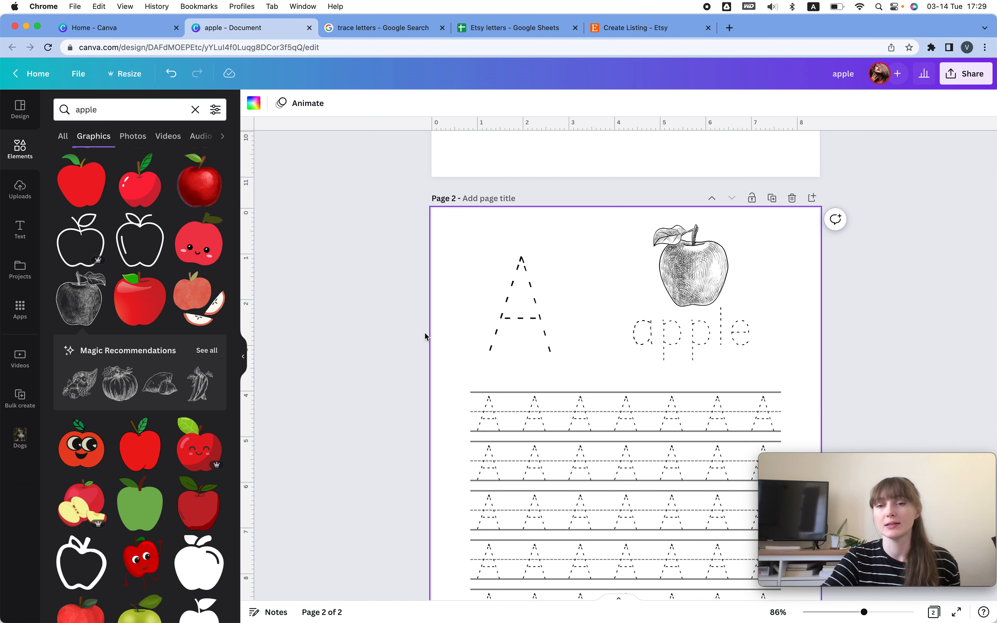
left_click(695, 336)
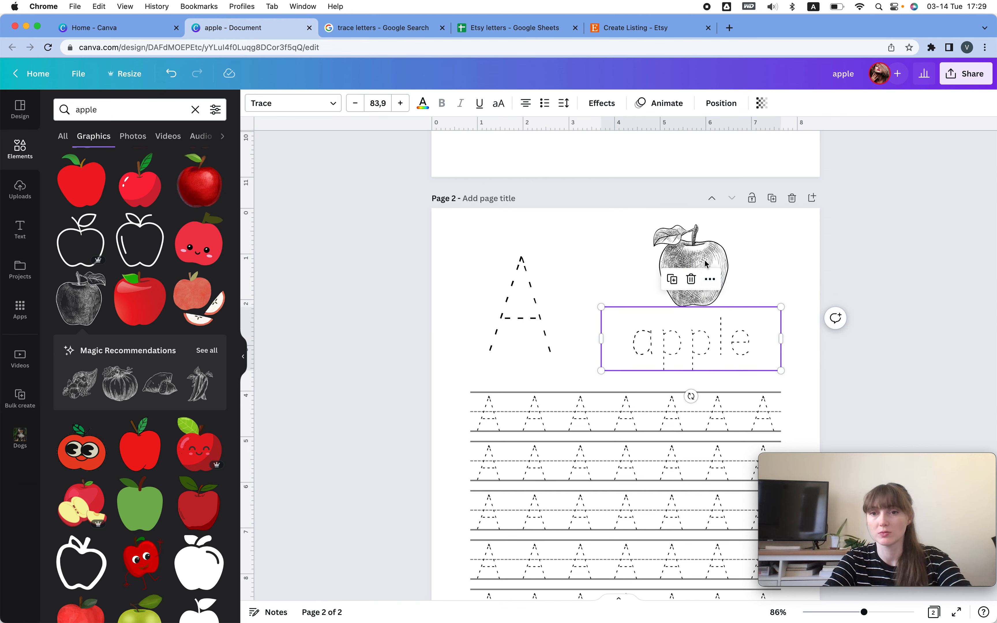
left_click_drag(707, 252, 708, 265)
left_click(897, 284)
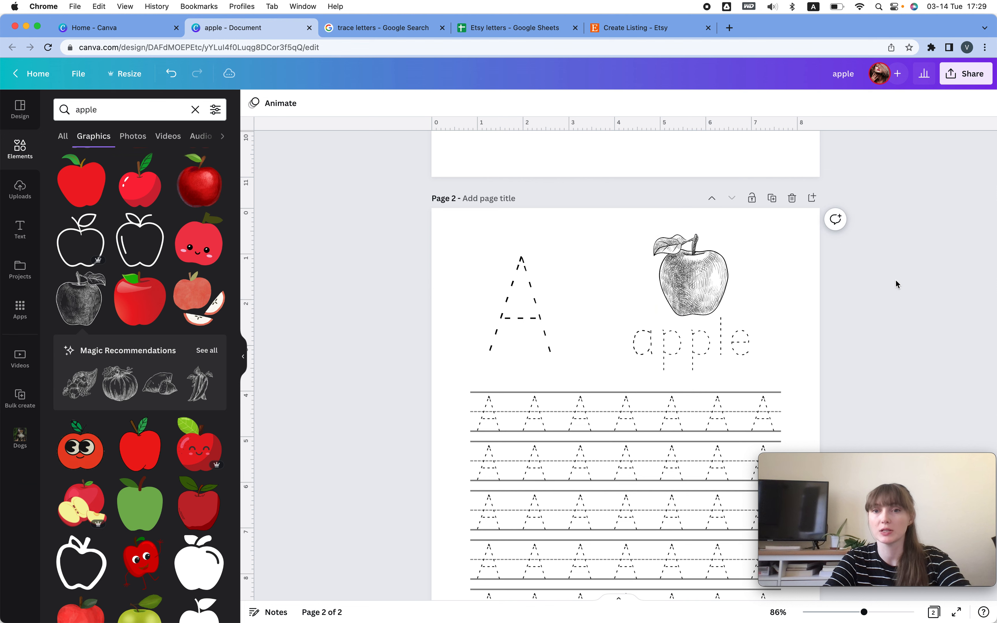
left_click(795, 248)
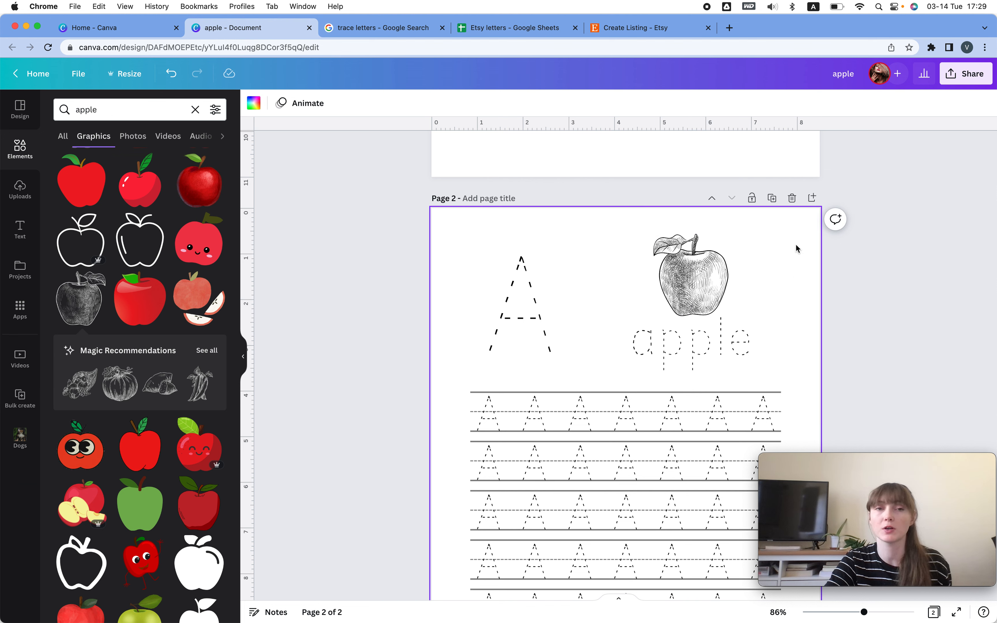
left_click(453, 228)
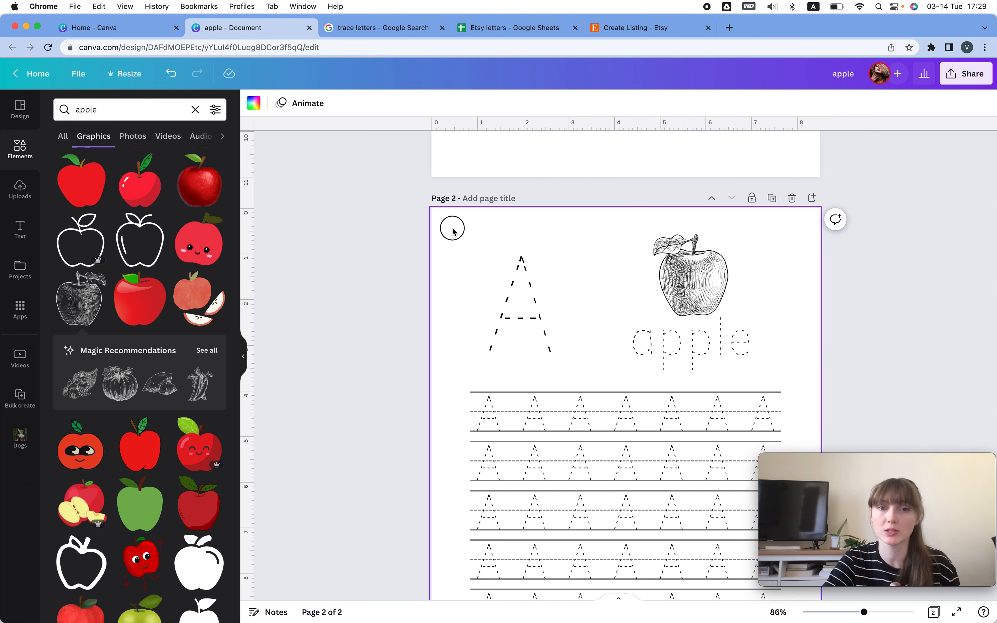
scroll(459, 298, "down", 5)
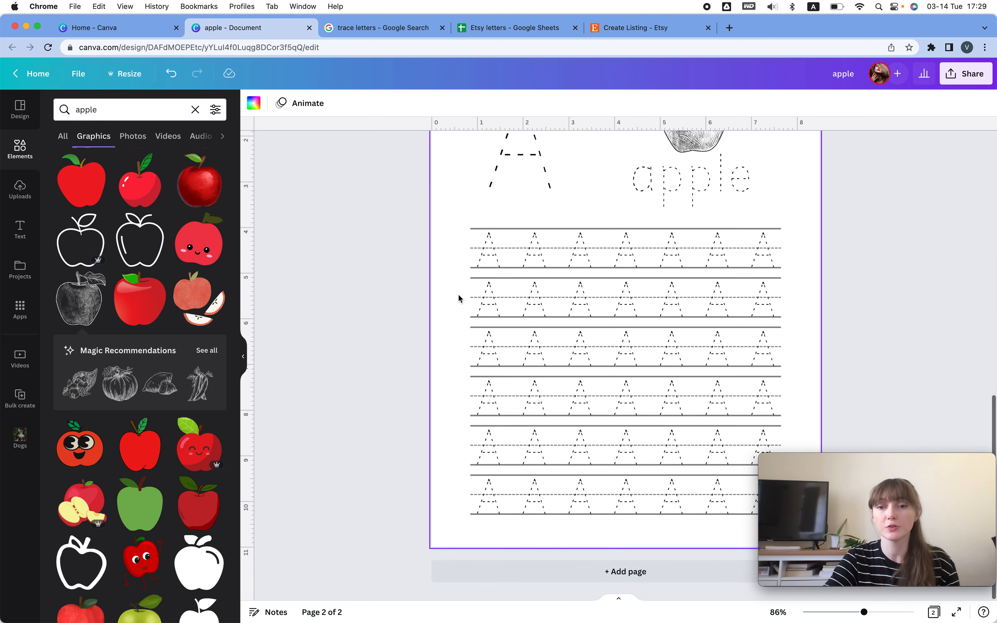
scroll(459, 299, "up", 7)
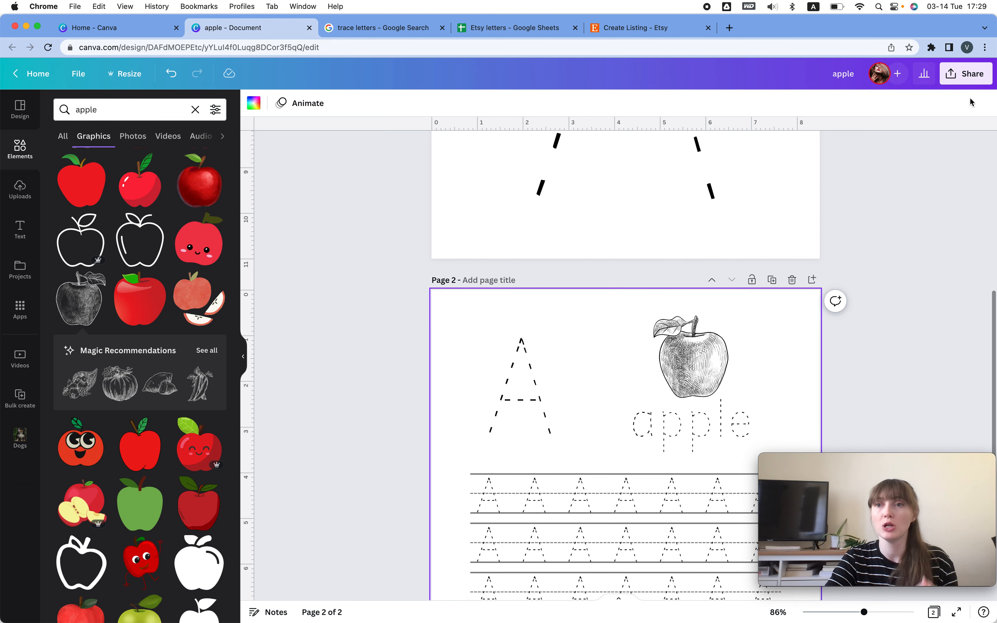
scroll(483, 316, "down", 7)
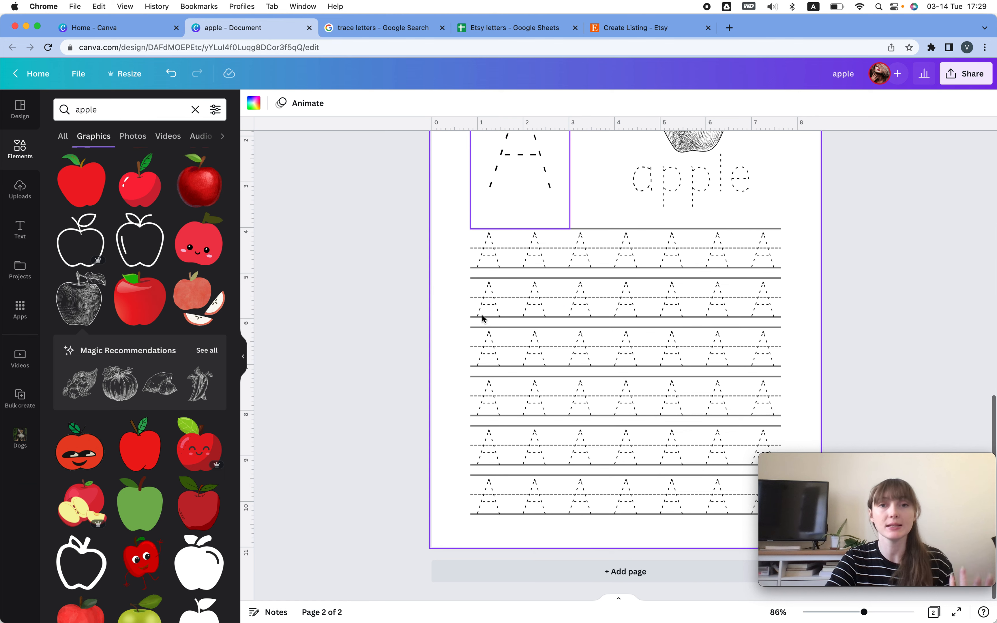
scroll(483, 316, "up", 5)
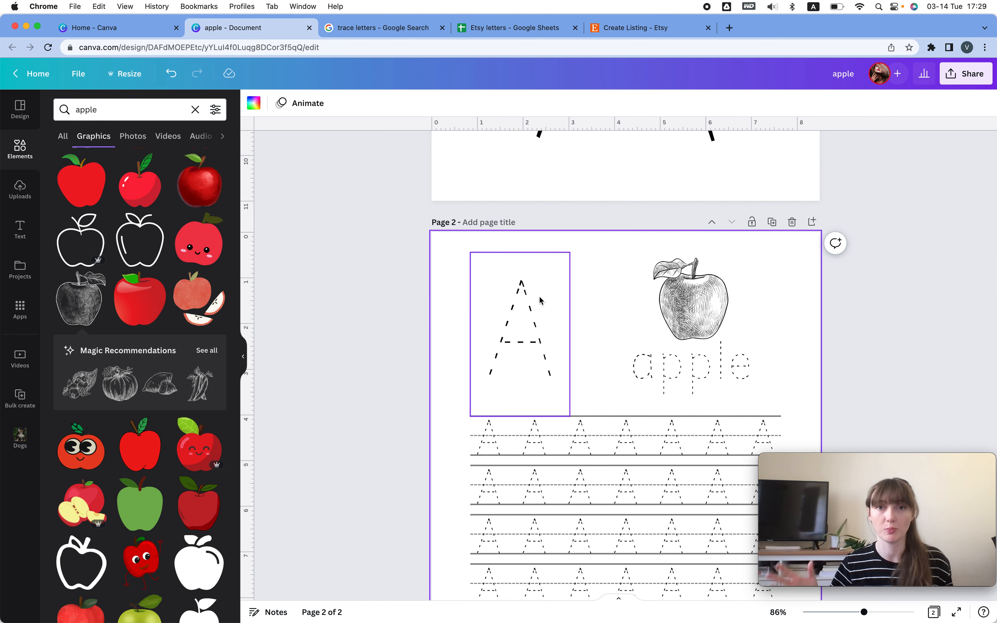
Delete the "Trace the letter" page and duplicate the letter A worksheet page.
scroll(552, 305, "up", 10)
scroll(818, 148, "up", 2)
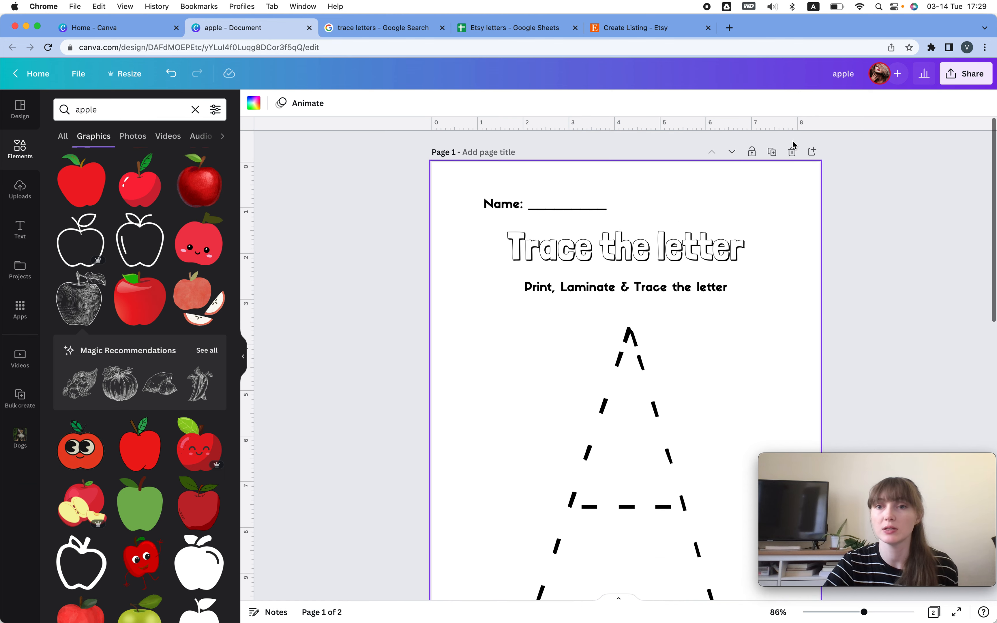
left_click(791, 151)
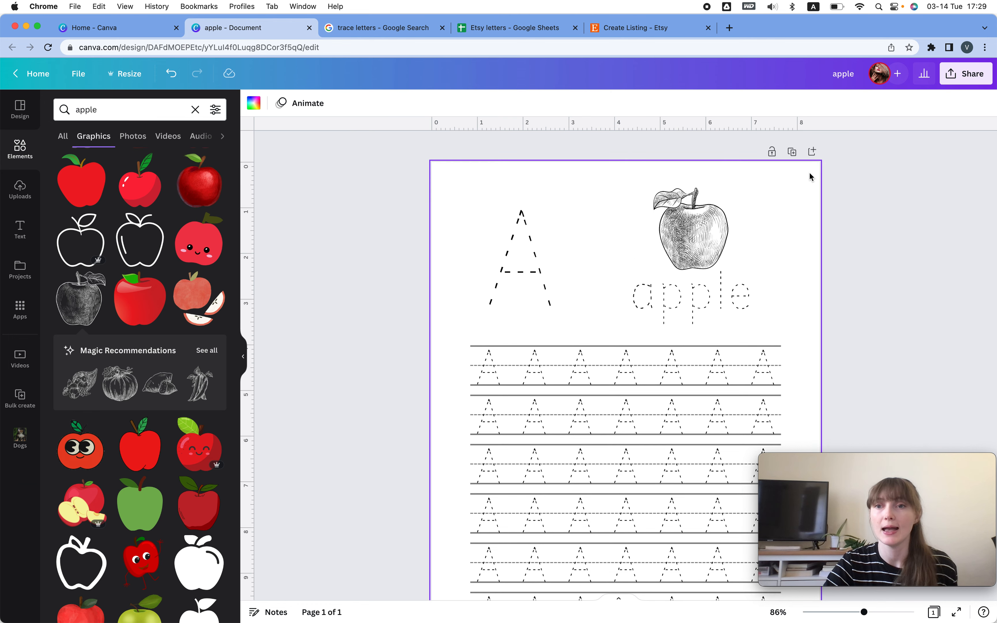
left_click(792, 156)
On the duplicated page, replace the large dashed A with "B" and the word "apple" with "bike".
left_click(521, 255)
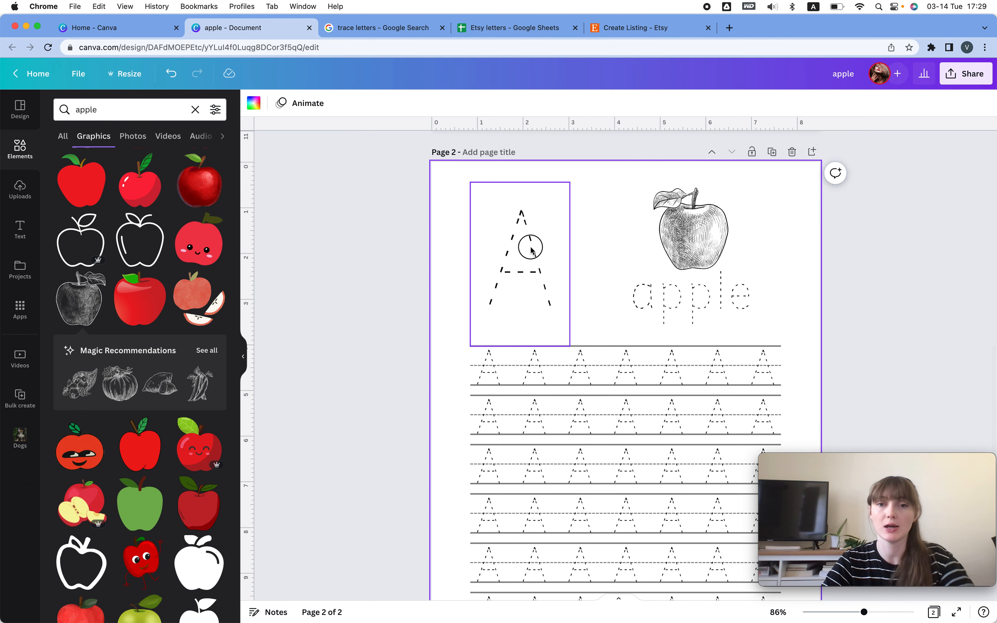
double_click(521, 256)
type("B")
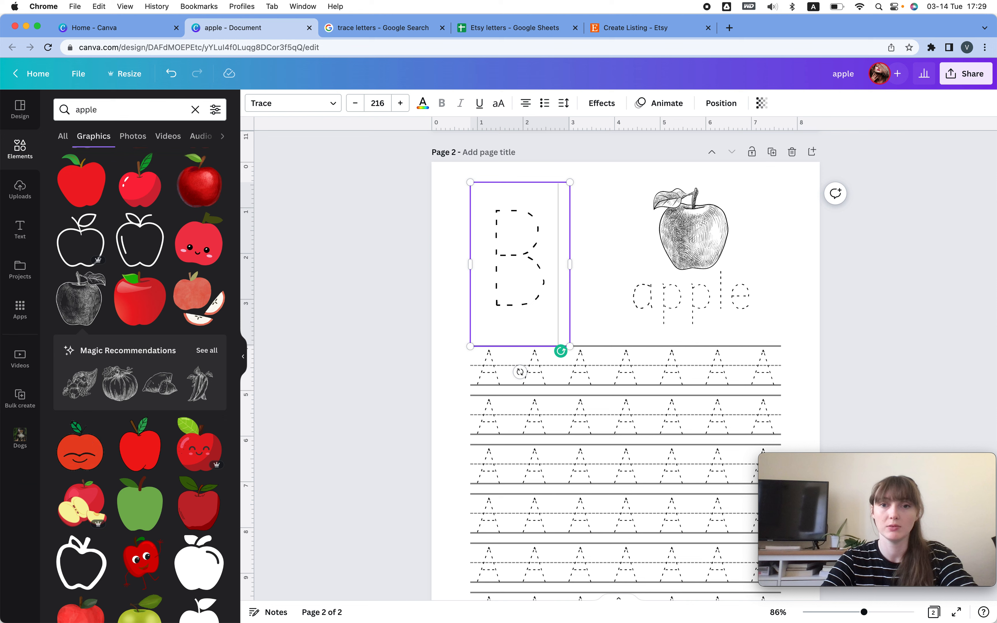
double_click(677, 294)
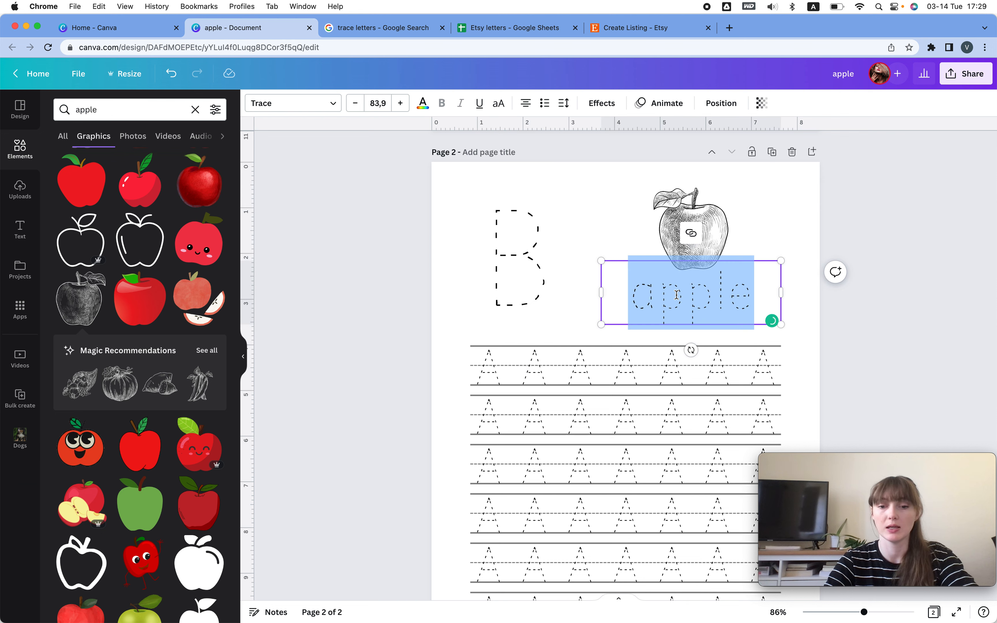
type("bike")
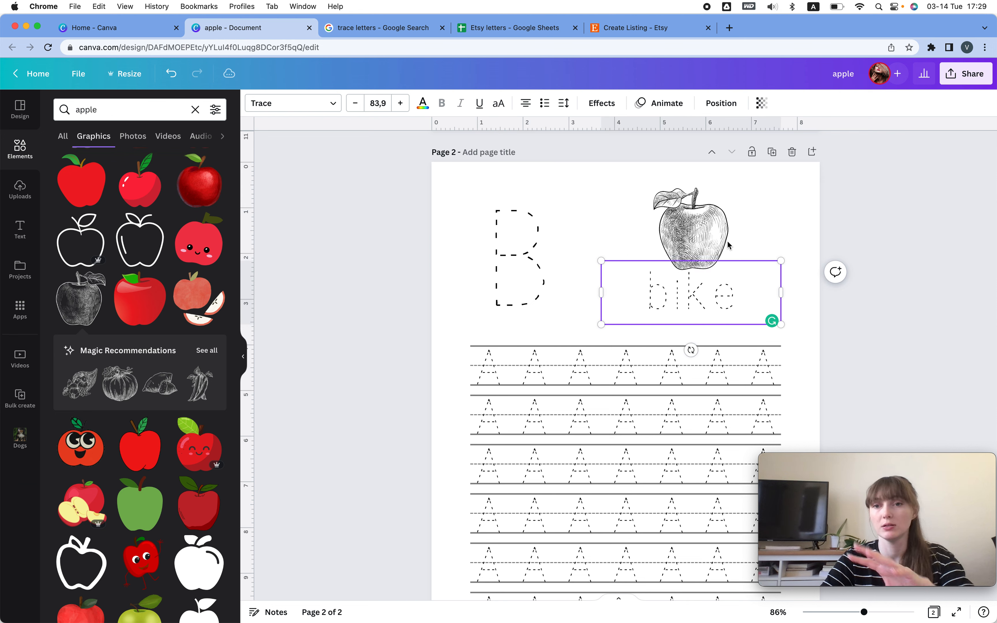
Replace the first four dashed letters in the duplicated page's first tracing row with "B".
left_click(492, 371)
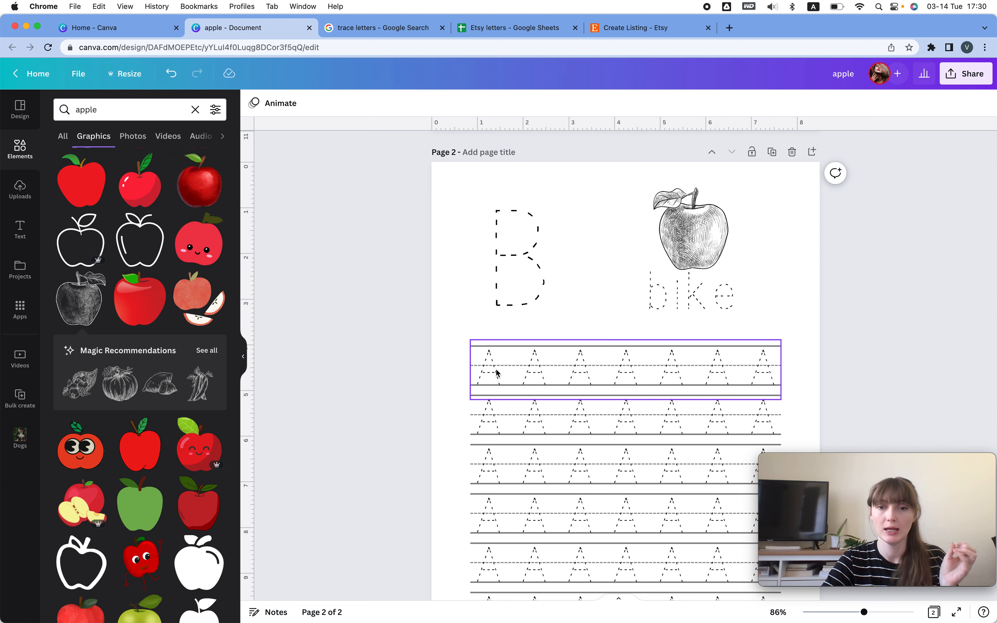
double_click(496, 369)
type("B")
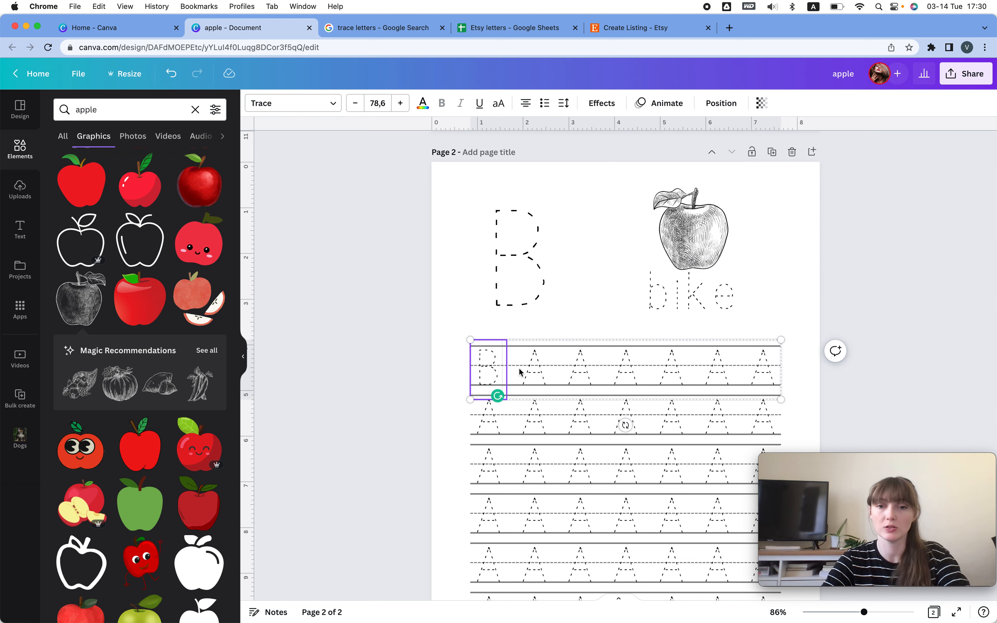
double_click(536, 367)
type("B")
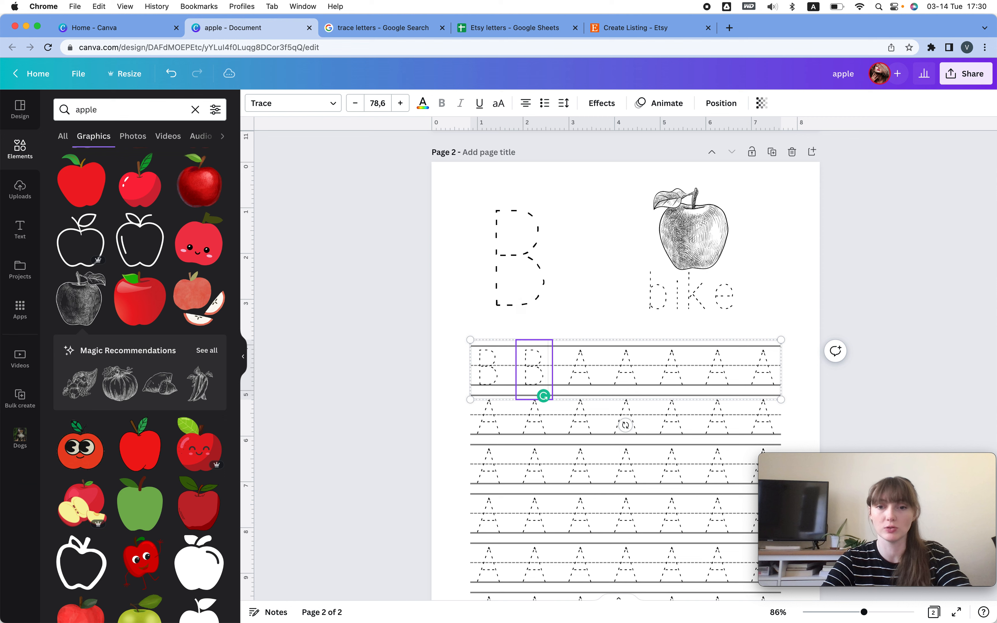
double_click(583, 366)
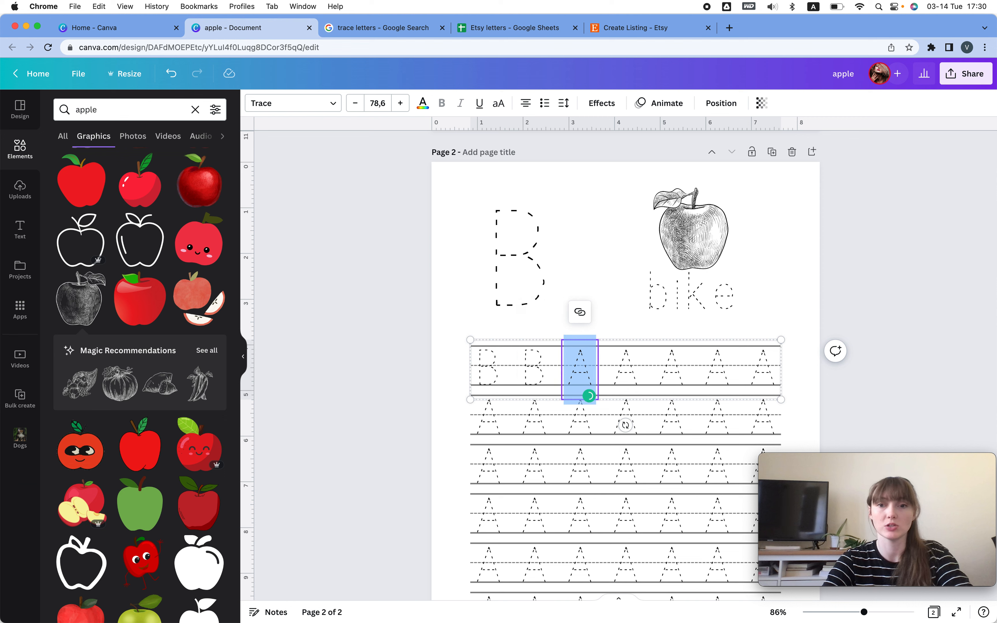
type("B")
double_click(630, 368)
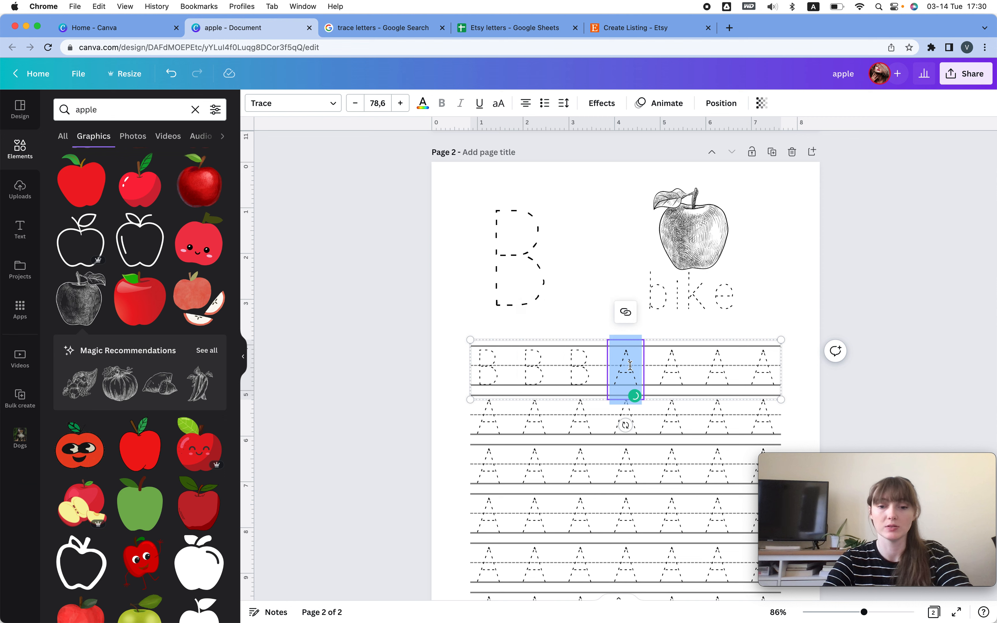
type("B")
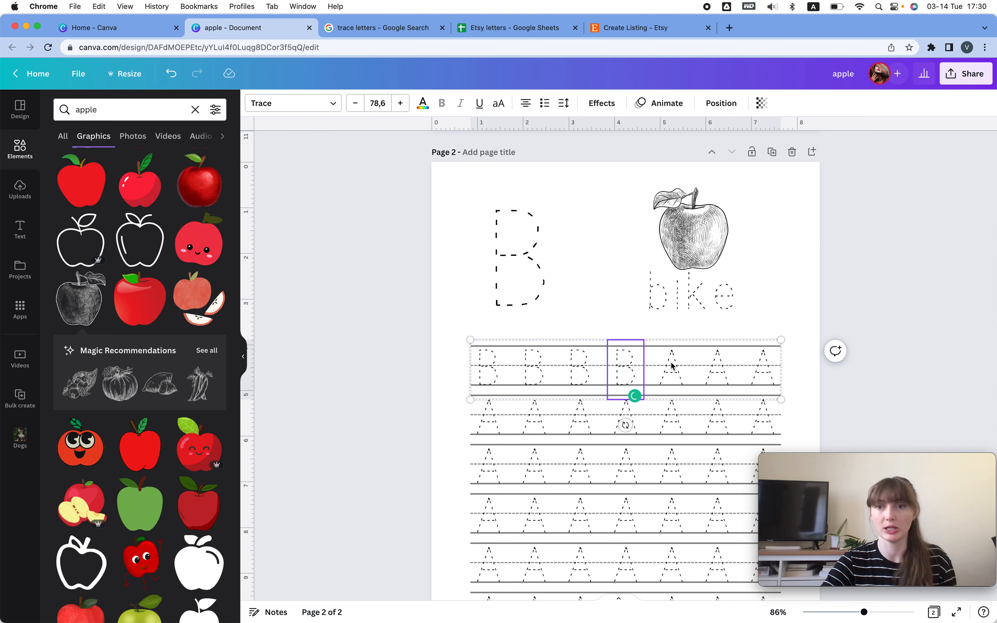
left_click(880, 304)
Duplicate the letter A worksheet page and change the first letter of the copy's first tracing row to lowercase "a".
scroll(880, 304, "up", 10)
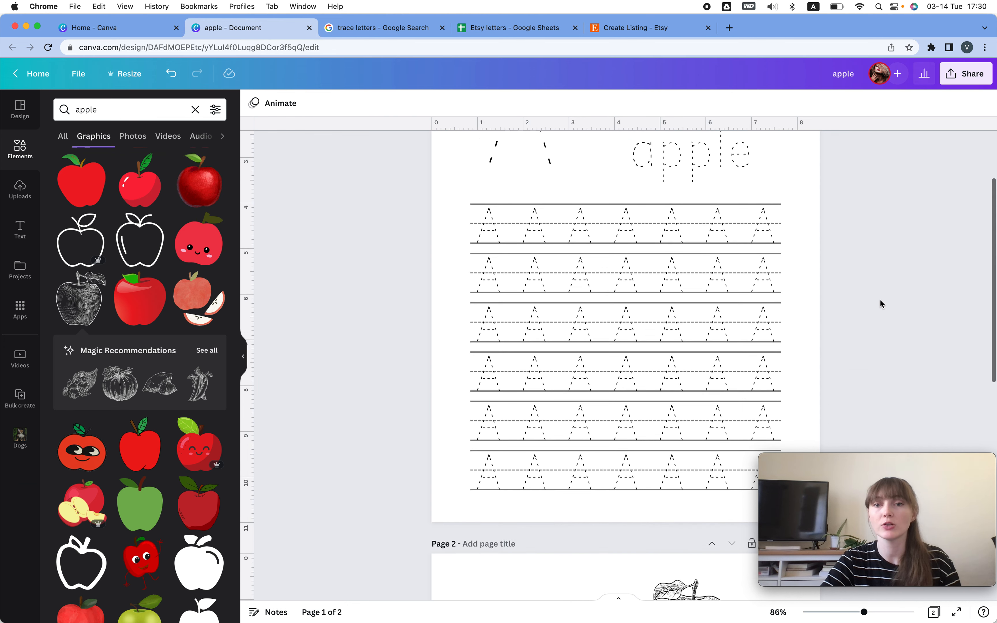
left_click(772, 142)
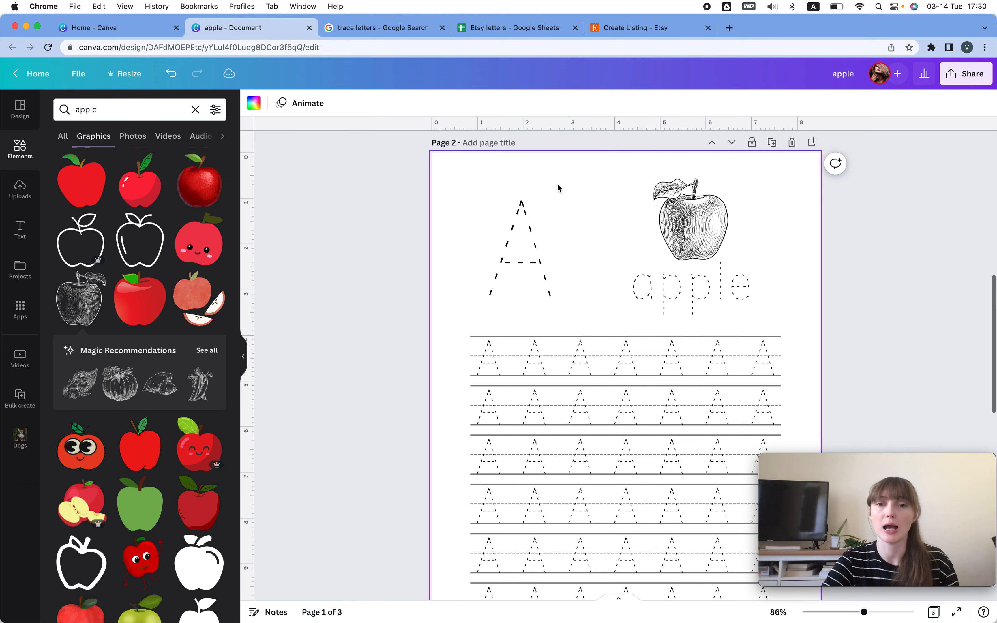
double_click(494, 366)
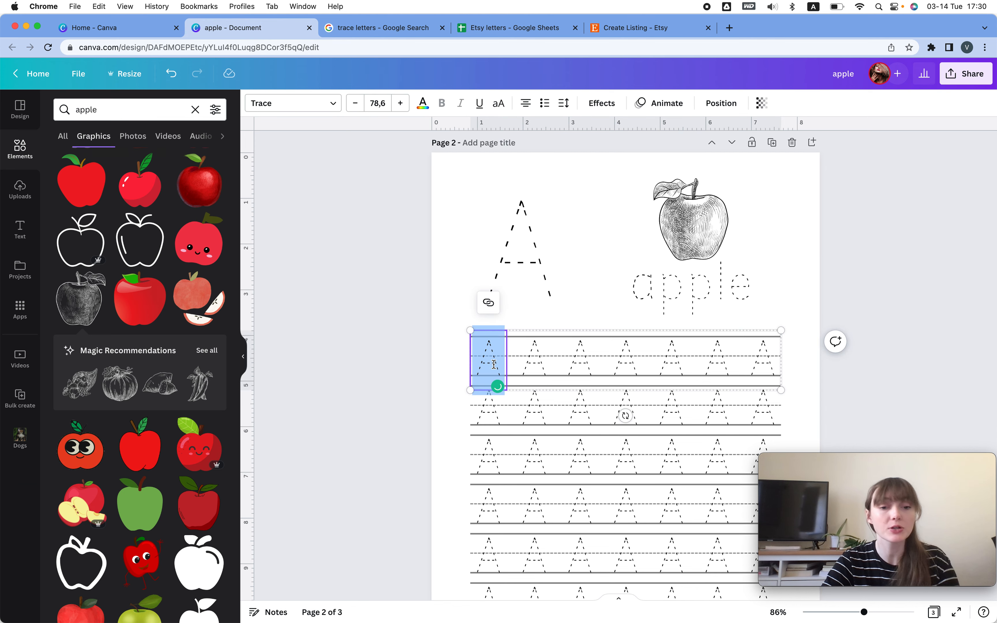
type("a")
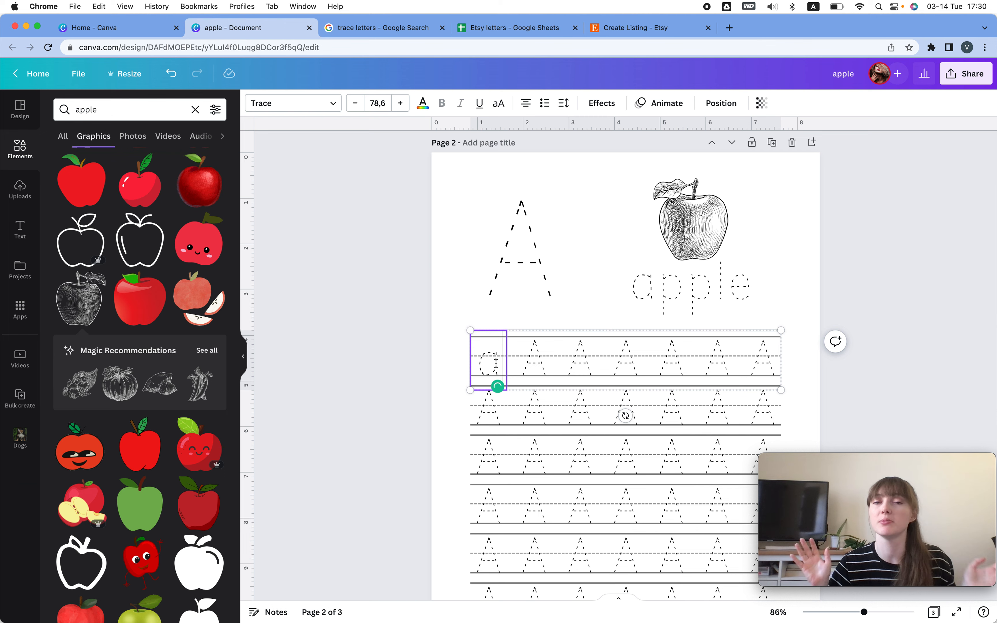
left_click(887, 252)
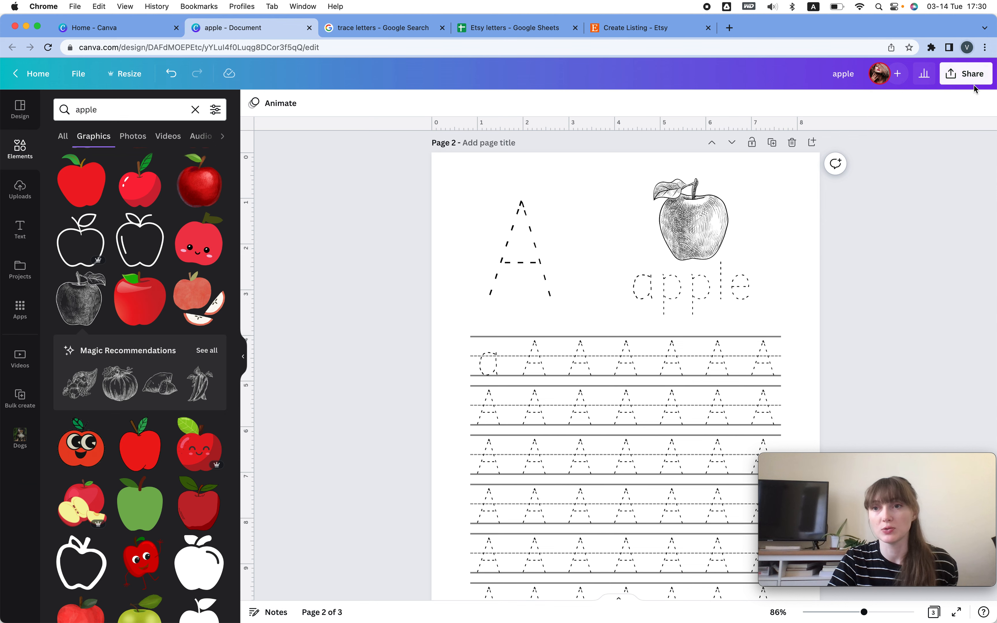
Download all pages of the document as PNG and open the downloaded apple.zip.
left_click(964, 74)
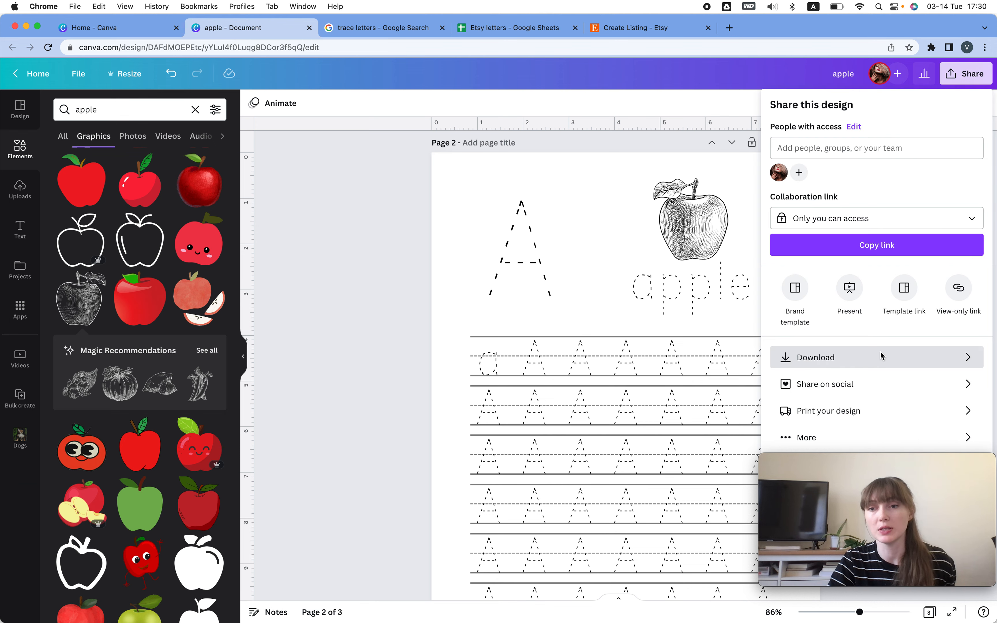
left_click(813, 357)
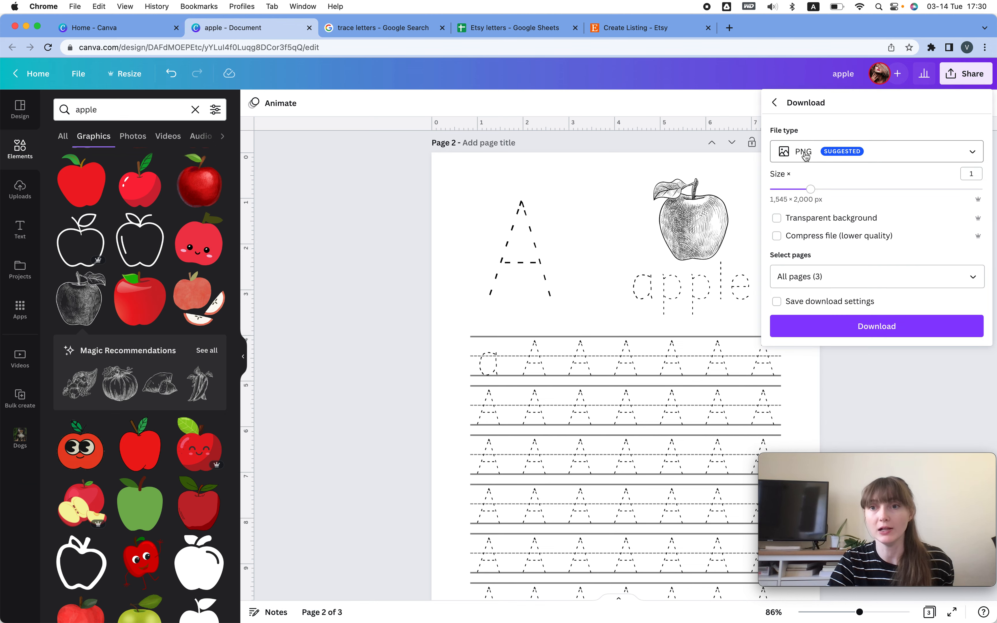
left_click(816, 153)
left_click(827, 221)
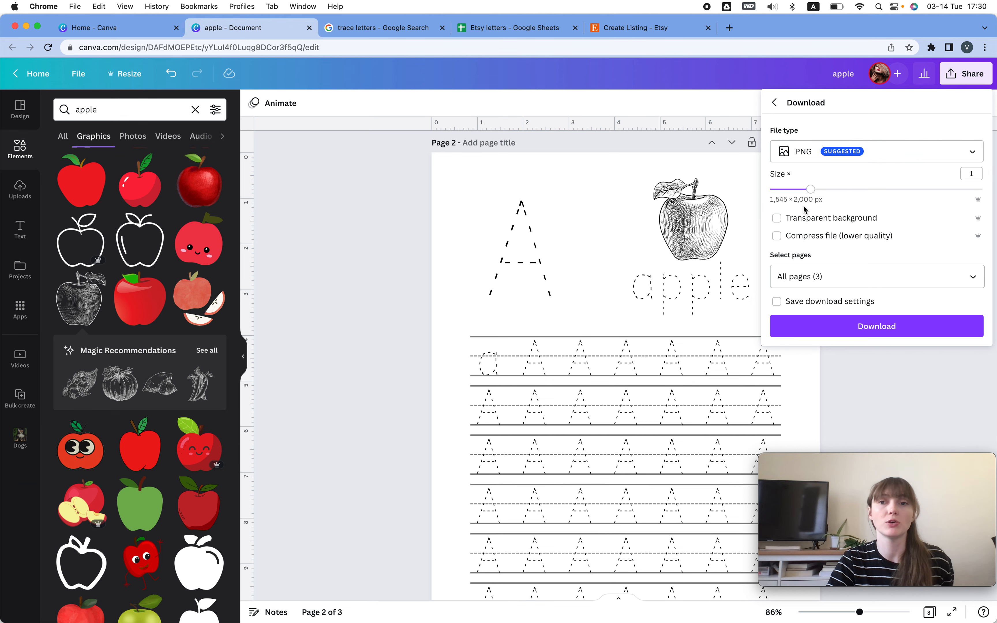
left_click(886, 327)
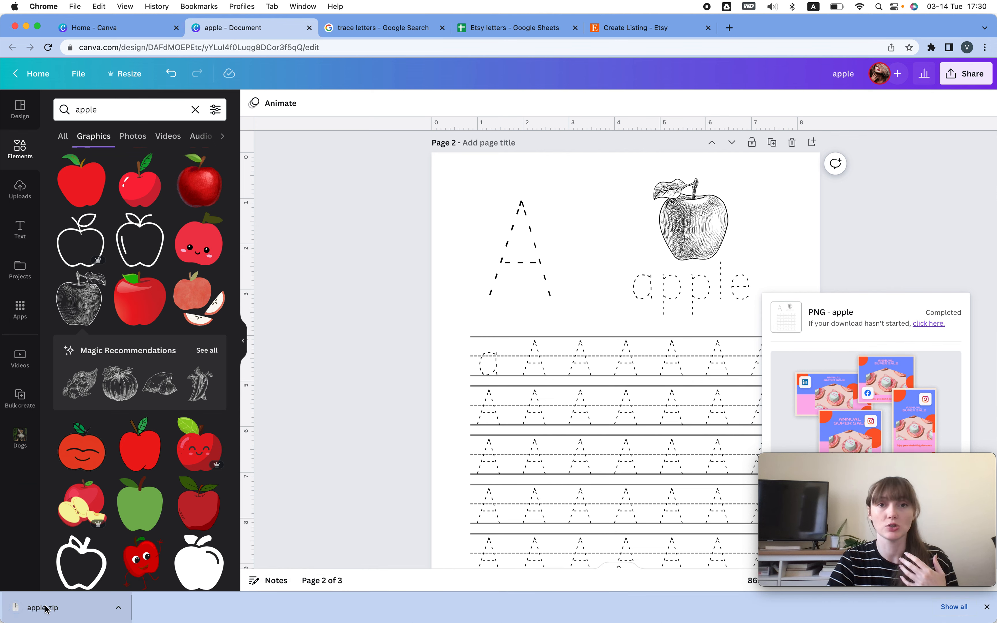
left_click(47, 608)
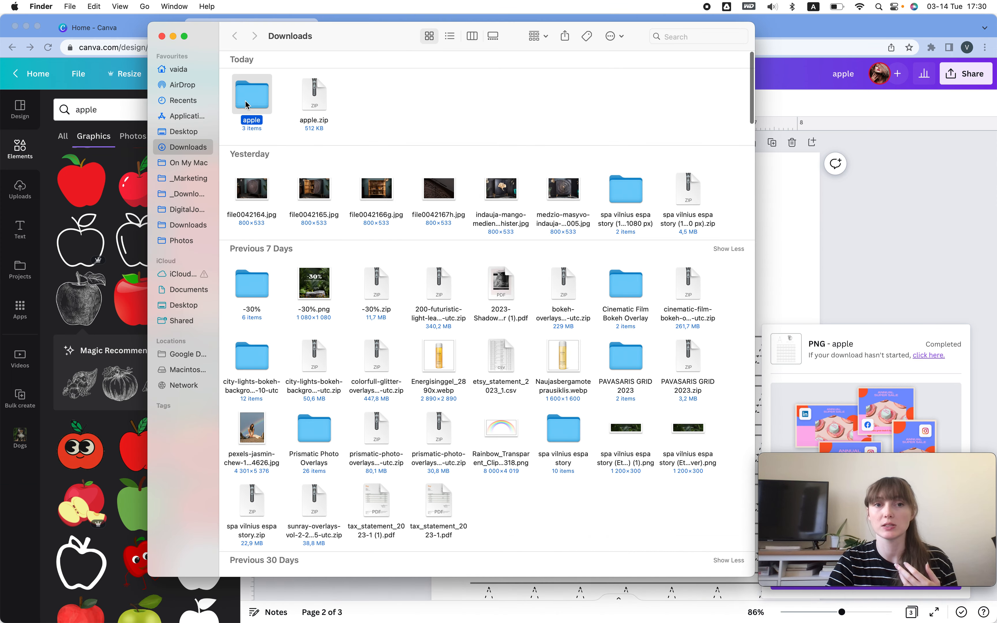
Check the exported PNG files in the extracted apple folder and return to the browser.
double_click(246, 105)
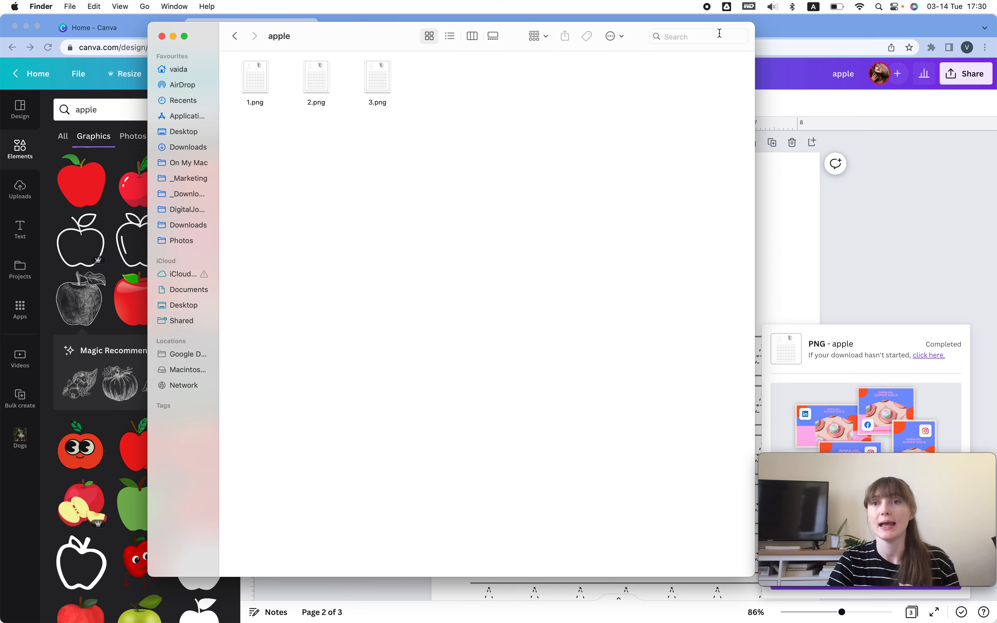
left_click(718, 34)
left_click(783, 29)
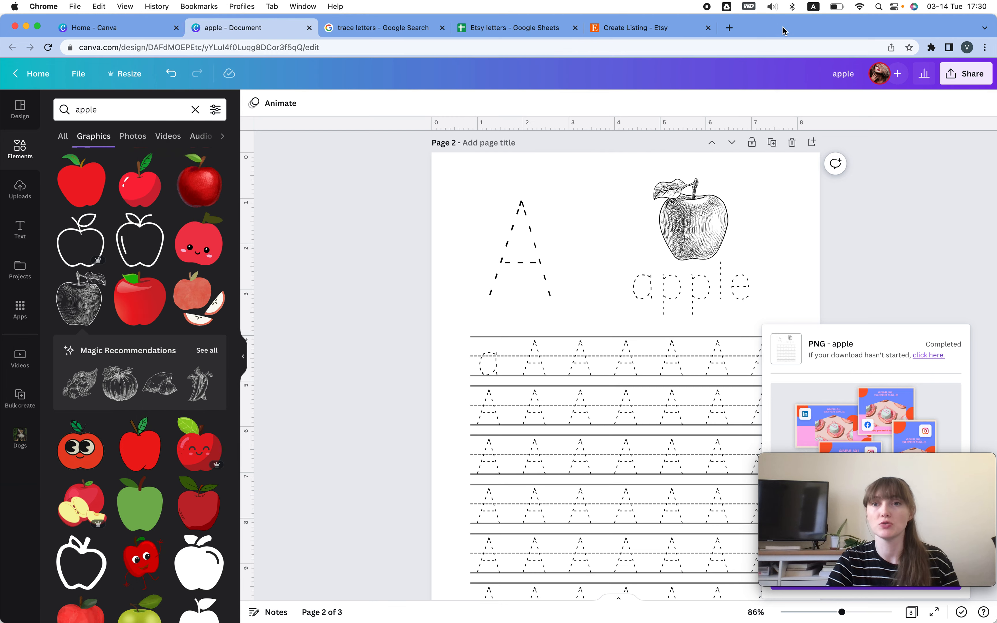
Open Google Drive in a new browser tab.
left_click(726, 28)
type("dri")
key("Return")
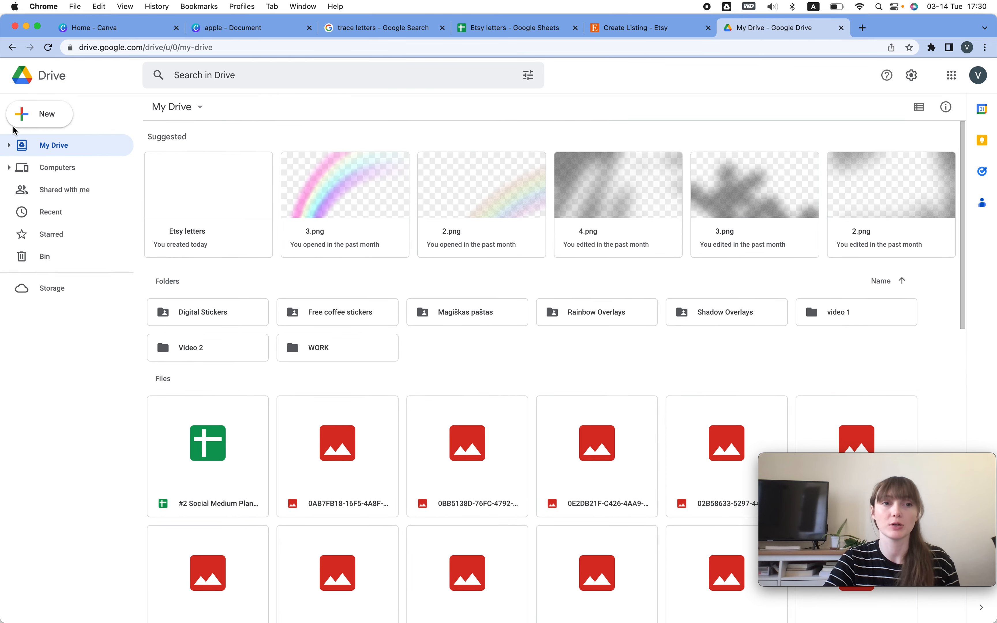
Create a folder named "Letters" in My Drive and open it.
left_click(24, 116)
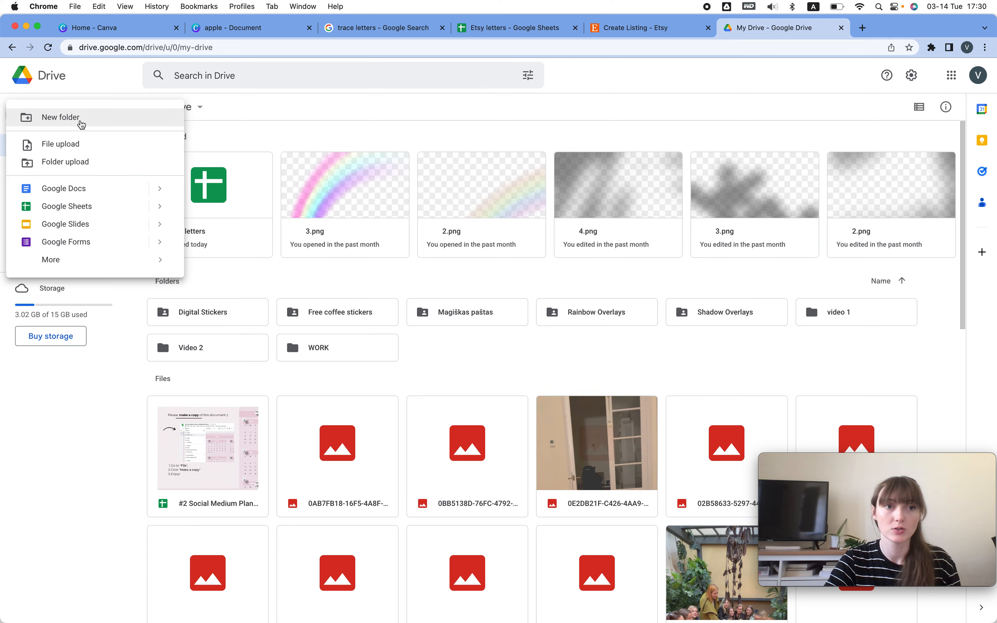
left_click(81, 119)
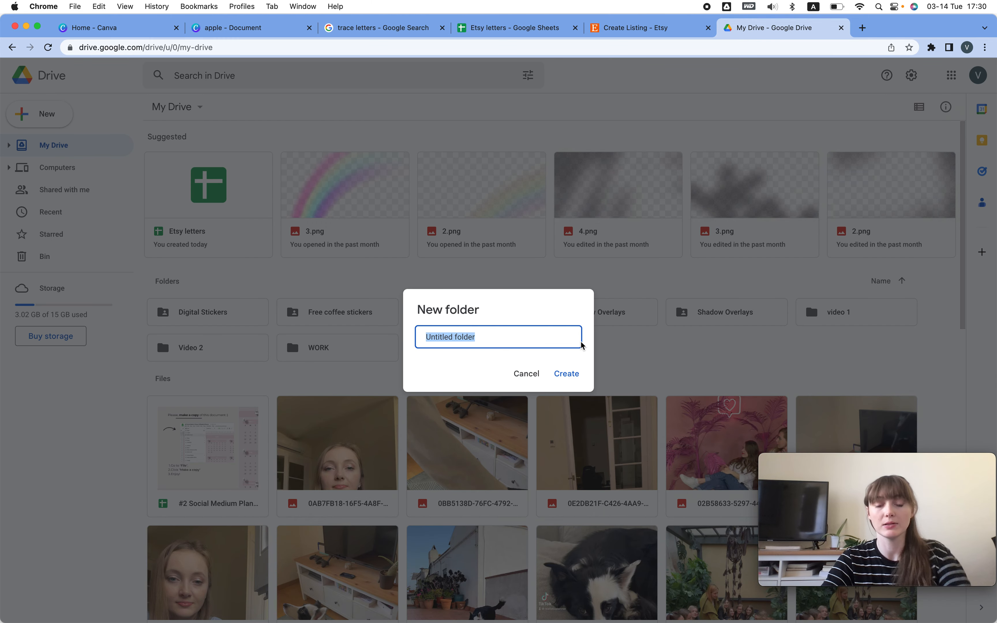
type("Labels")
key("Return")
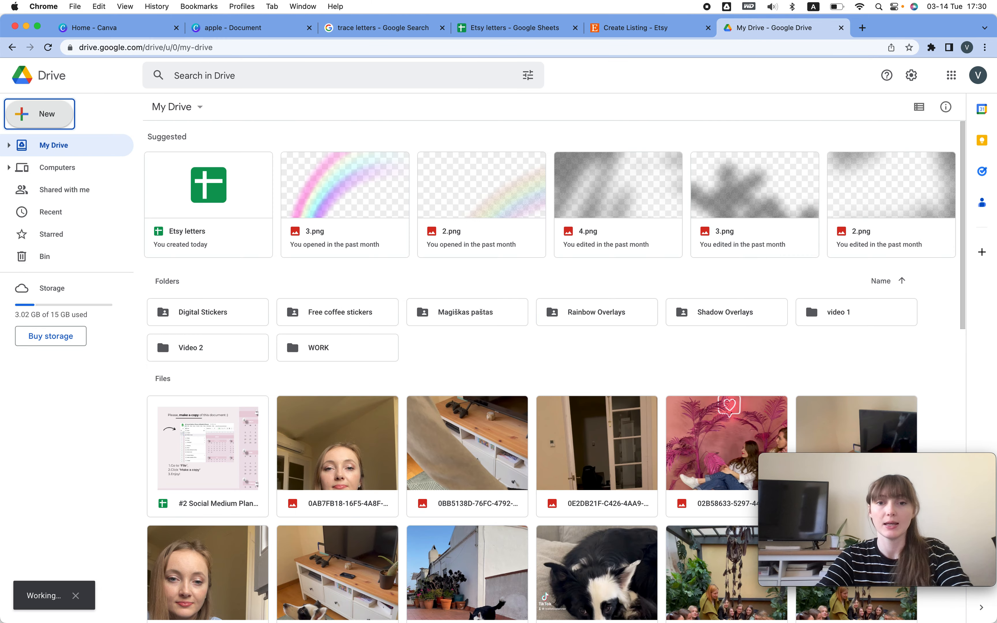
double_click(465, 315)
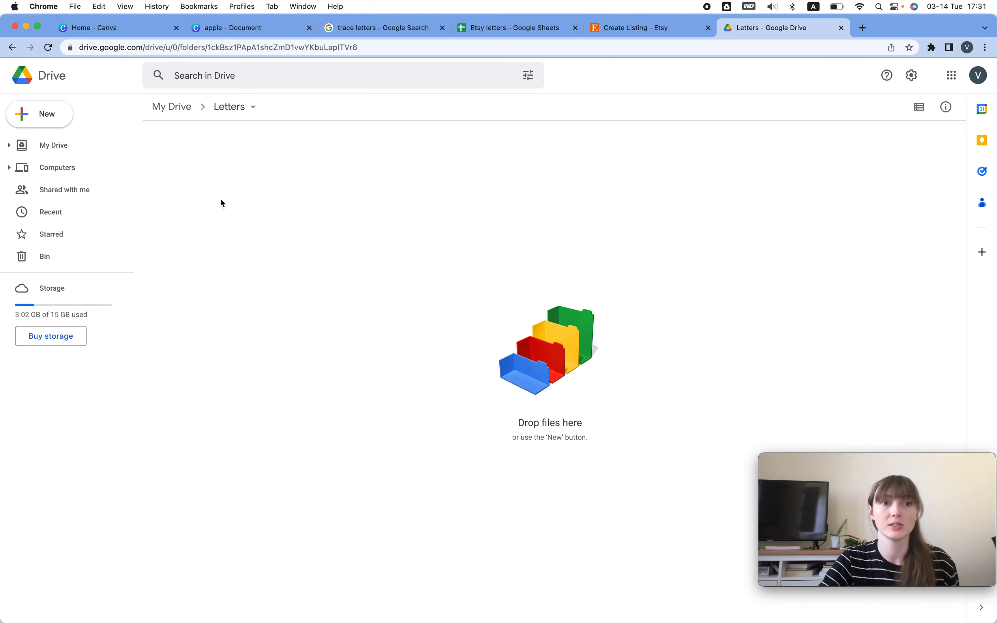
Upload 1.png, 2.png and 3.png from the apple folder in Downloads to the Letters folder.
left_click(68, 119)
left_click(121, 144)
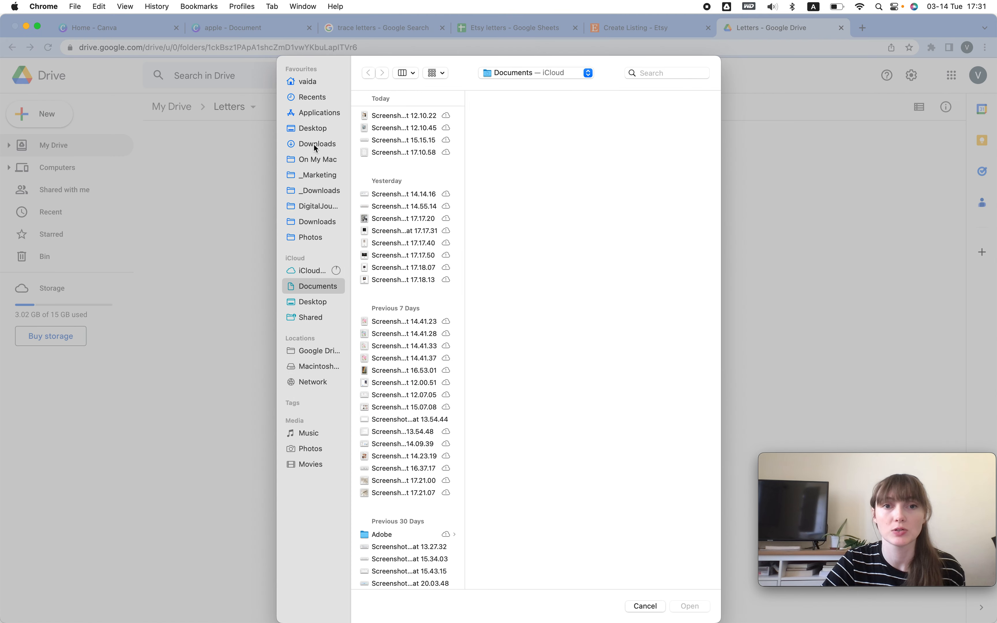
left_click(316, 145)
left_click(412, 115)
left_click_drag(517, 195, 496, 63)
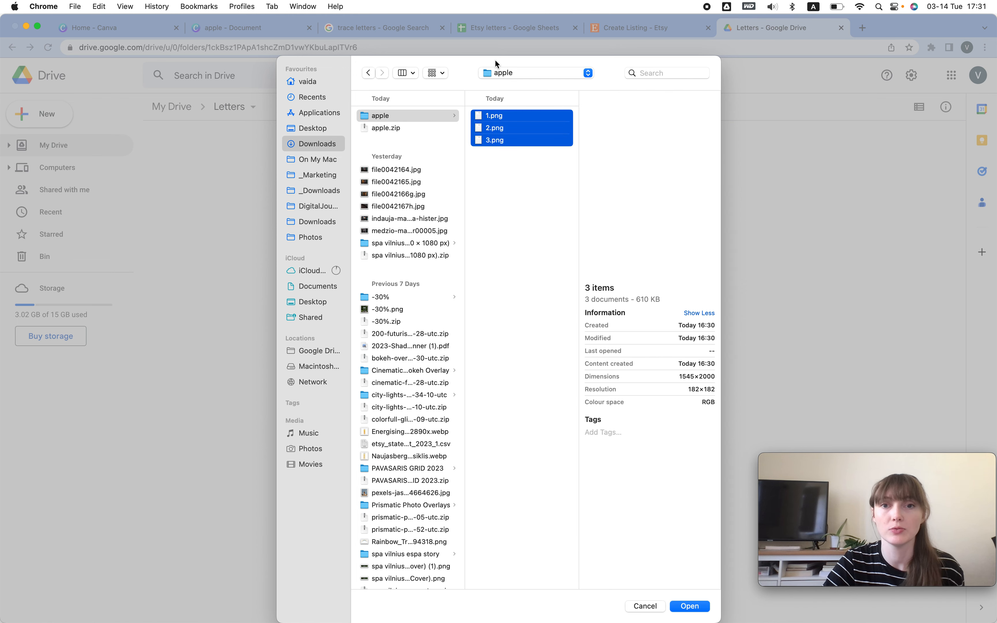
left_click(691, 606)
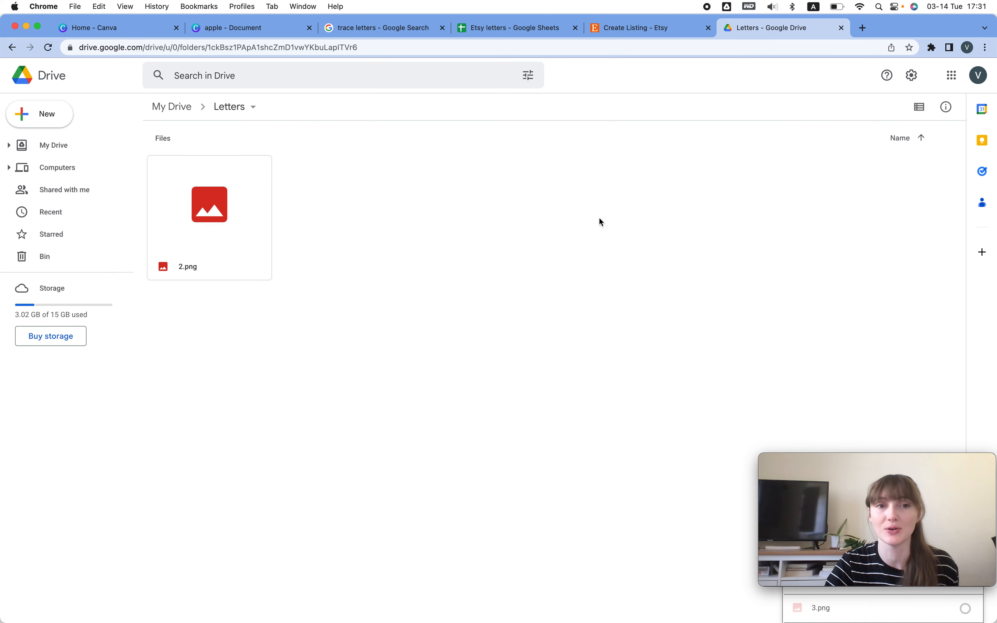
Set the Letters folder's general access to "Anyone with the link" and copy its sharing link.
left_click(241, 109)
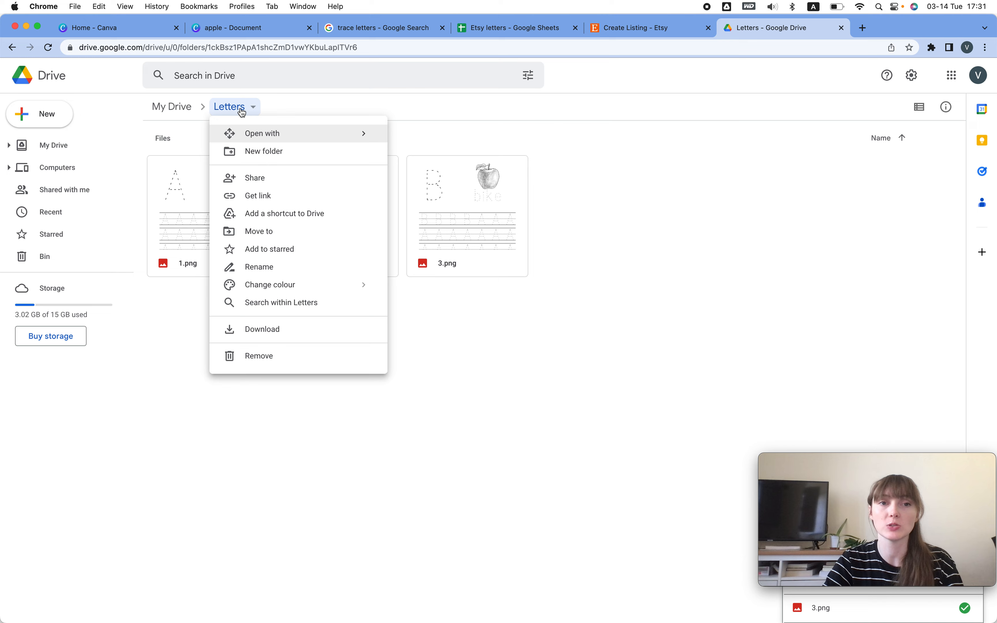
left_click(271, 193)
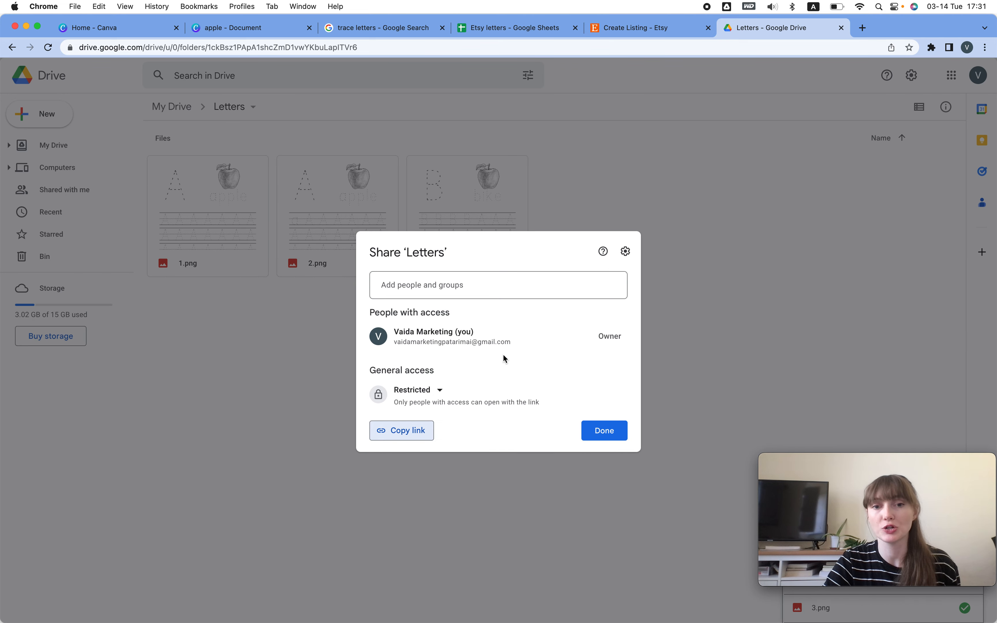
left_click(419, 390)
left_click(473, 446)
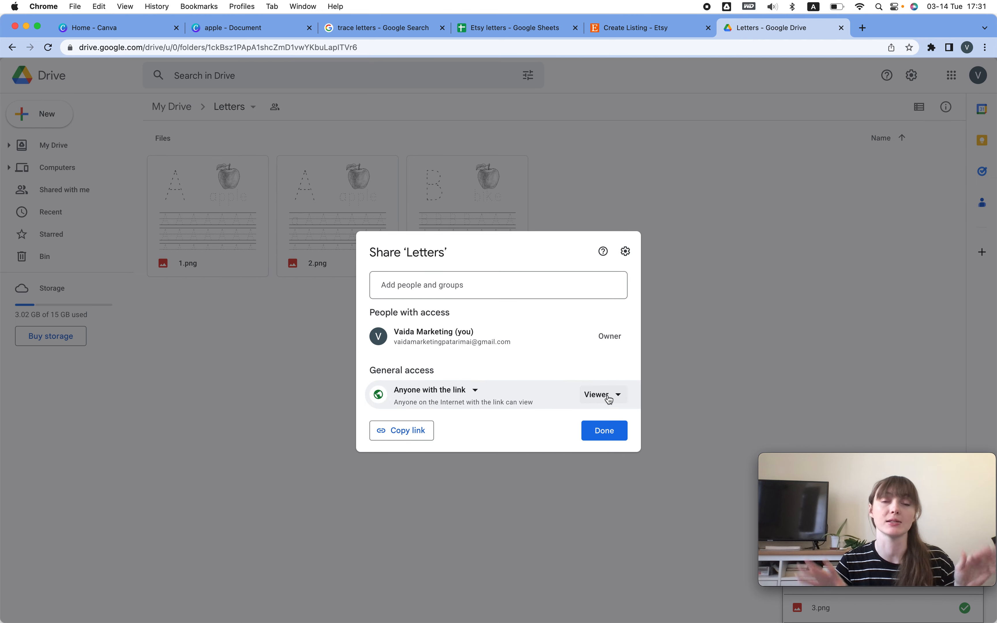
left_click(427, 440)
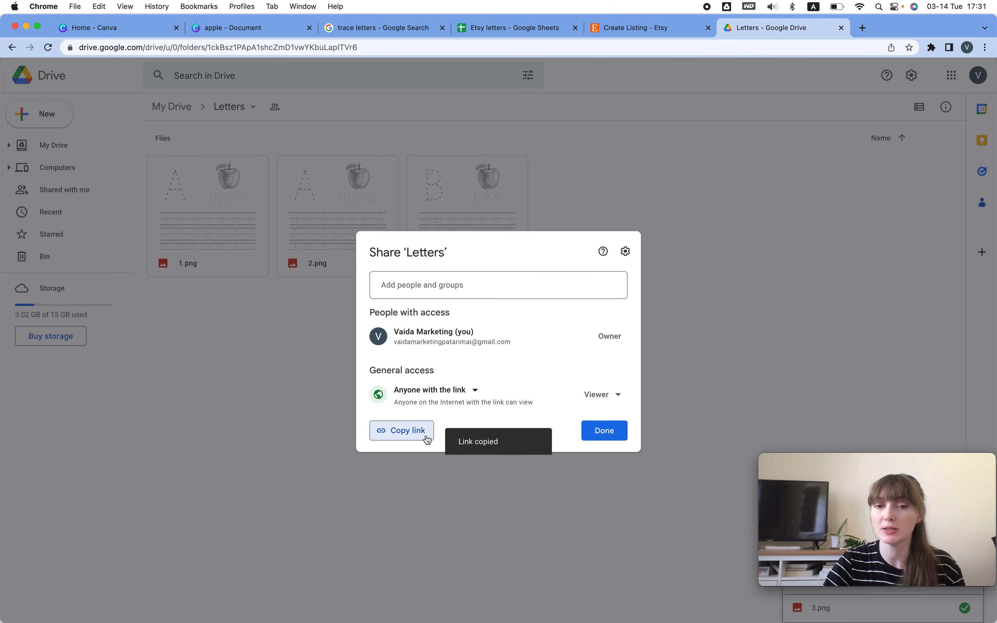
In the Etsy letters spreadsheet, paste the folder link into B2 and enter the label "ETSY letters" in A2.
left_click(538, 26)
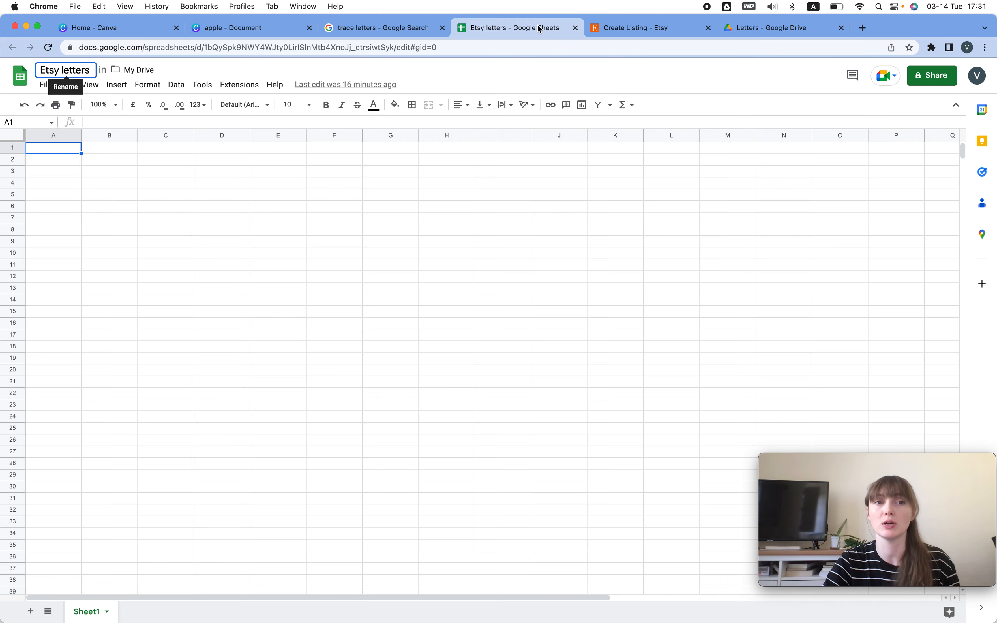
left_click(169, 161)
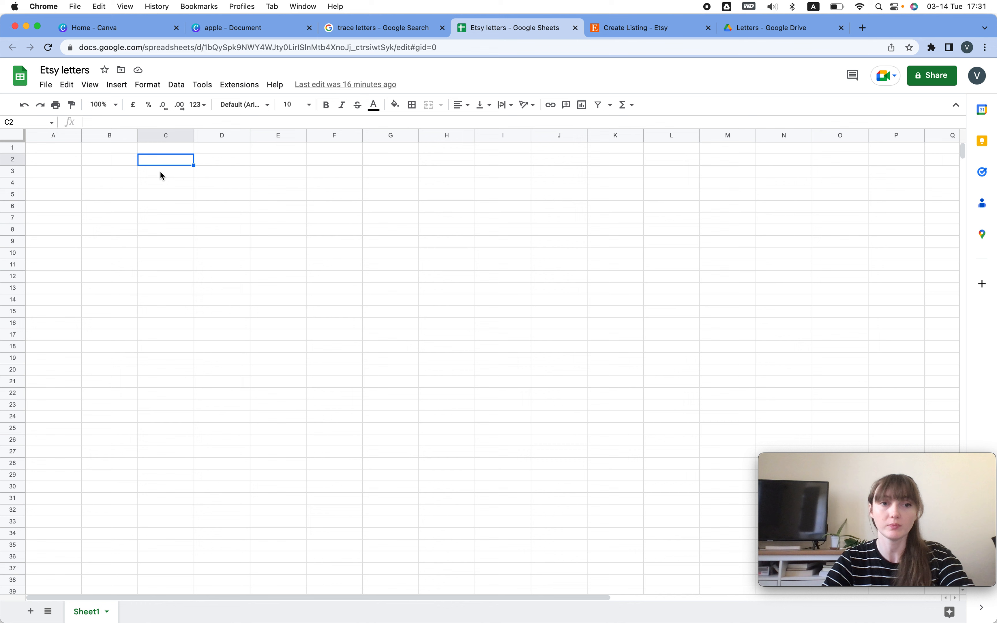
left_click(124, 163)
key("super+v")
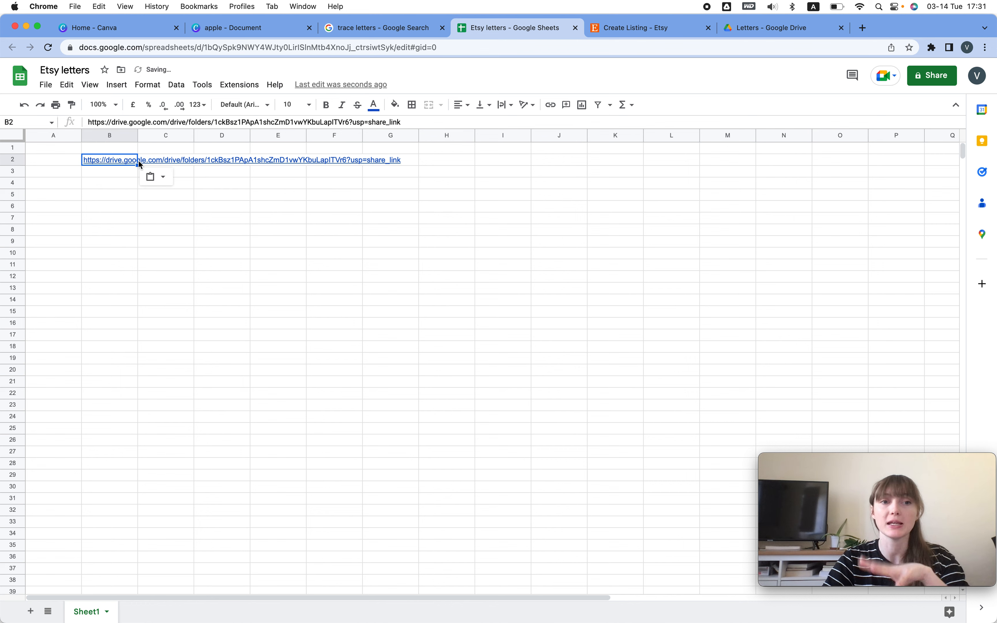
mouse_move(129, 163)
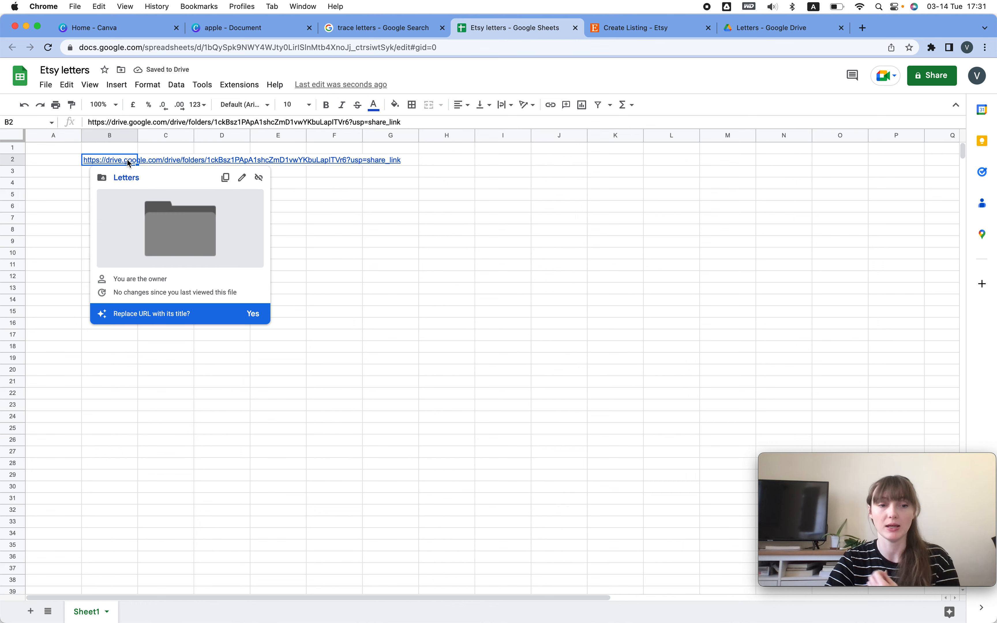
left_click(66, 165)
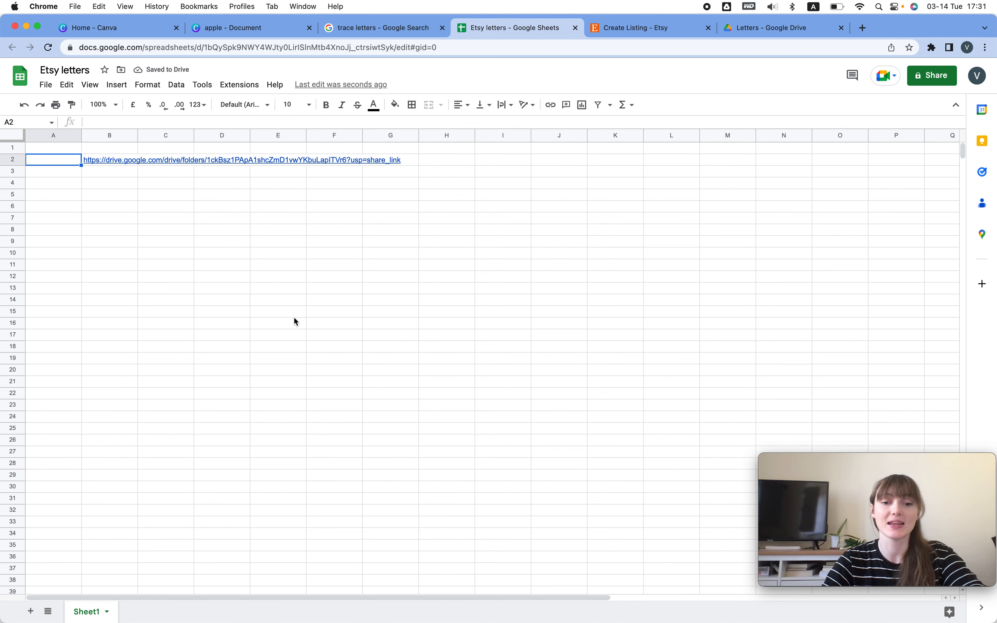
type("ETSY letters")
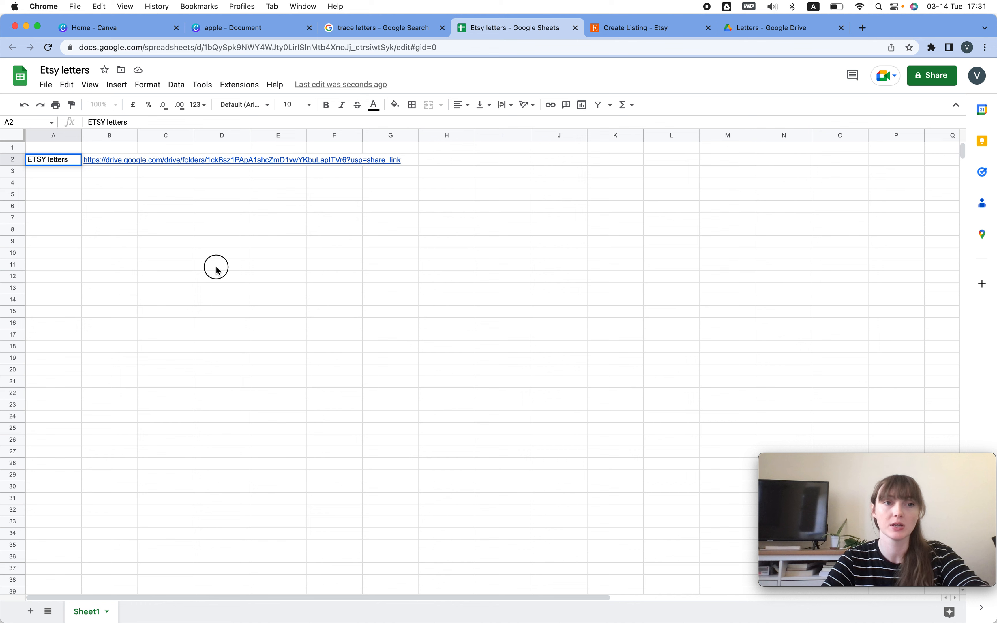
left_click(217, 270)
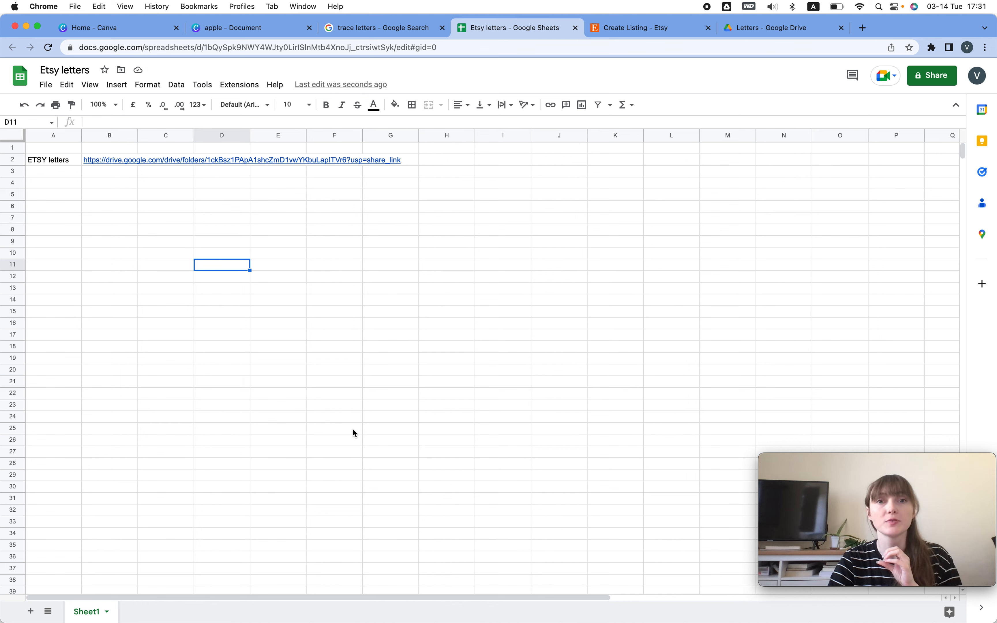
Add a second sheet to the spreadsheet and rename it "2023".
left_click(31, 611)
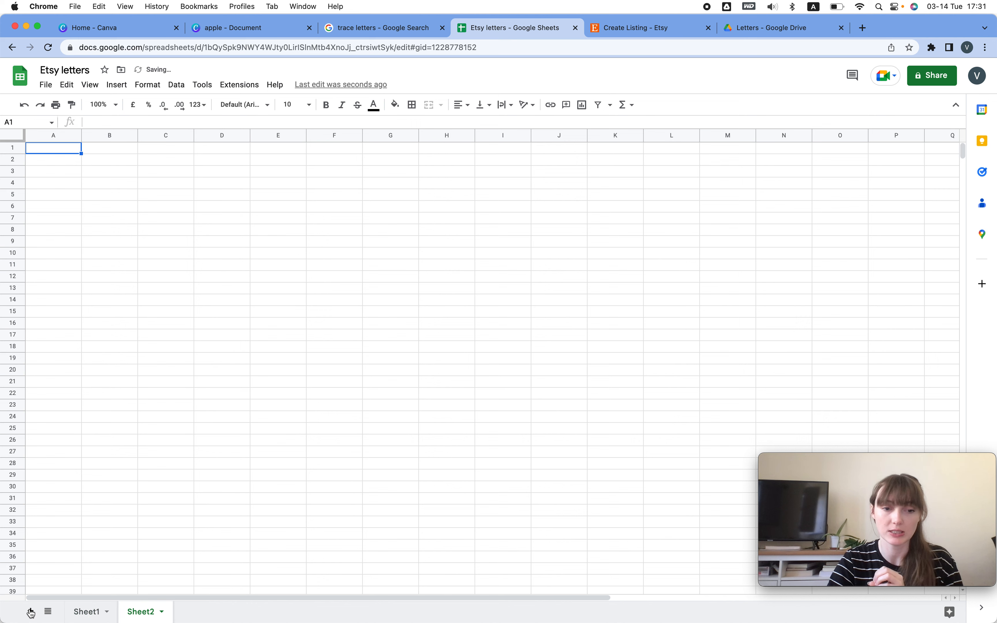
double_click(140, 611)
type("2023")
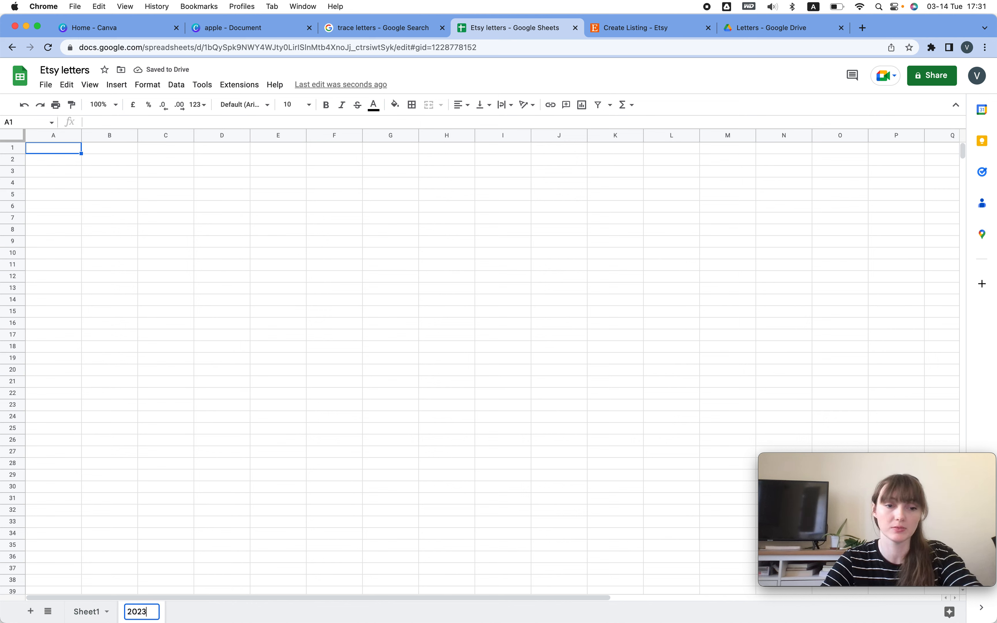
left_click(221, 543)
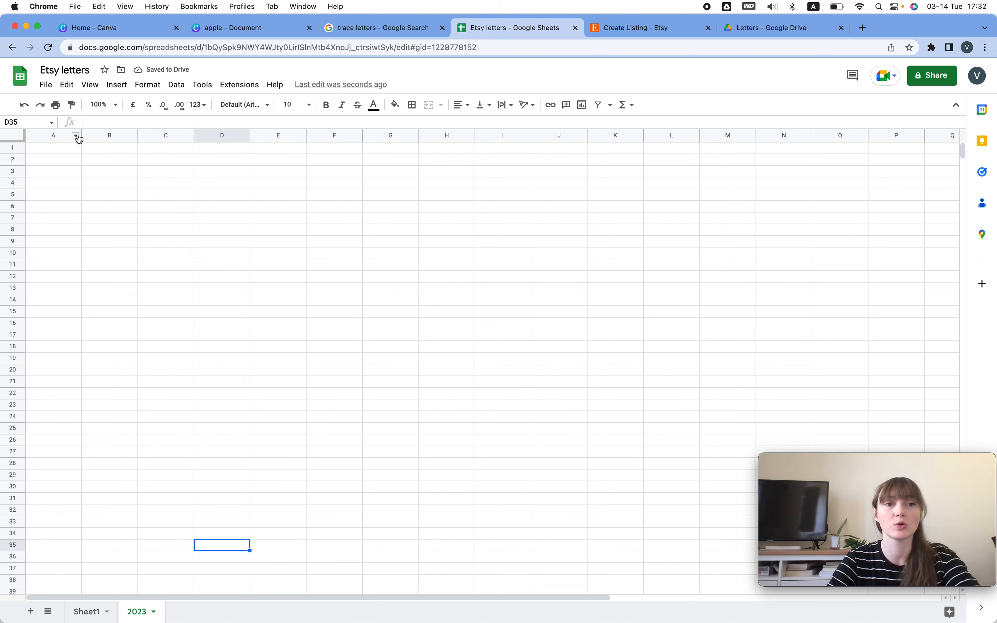
Enlarge column A and row 1 of the 2023 sheet so A1 becomes one large cell.
left_click_drag(81, 136, 541, 135)
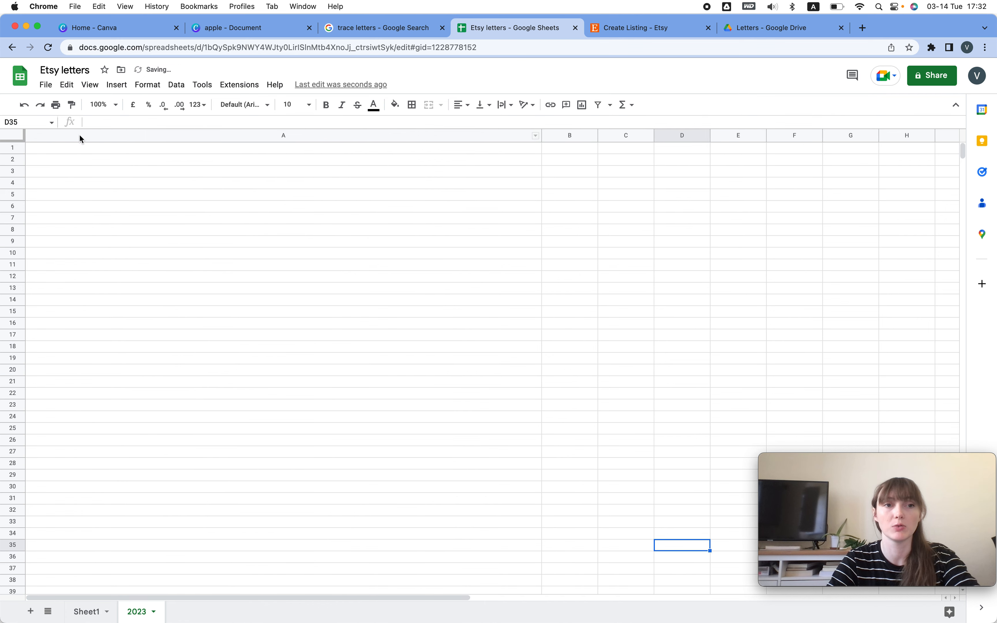
left_click_drag(17, 153, 37, 424)
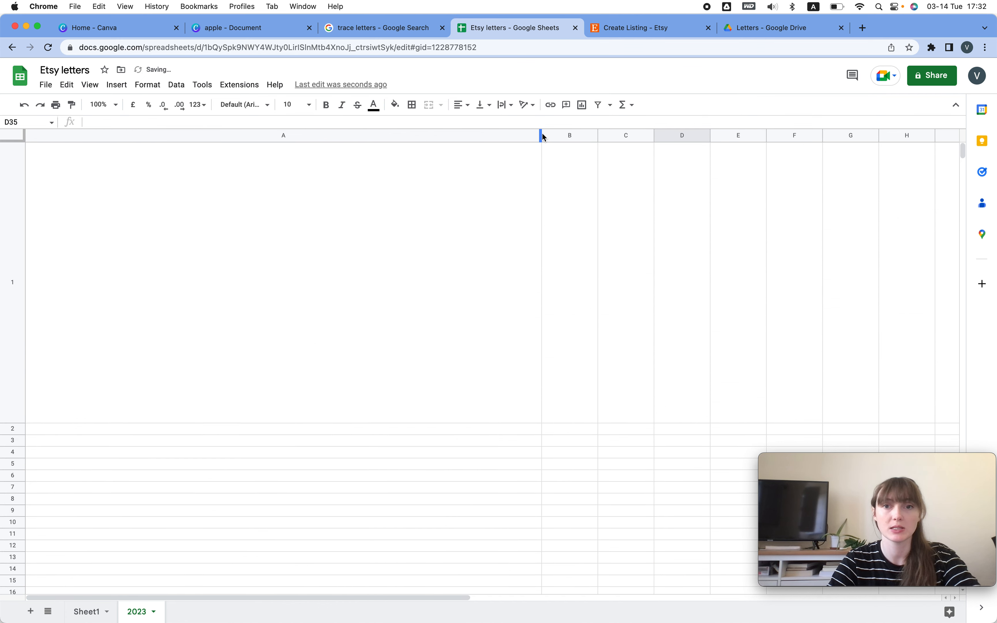
left_click_drag(541, 132, 392, 133)
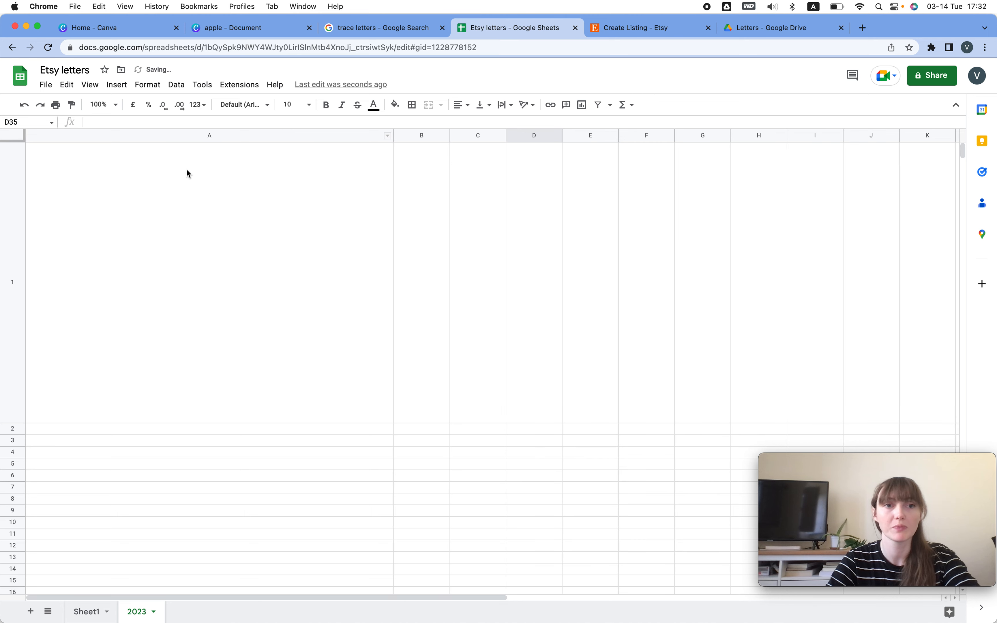
Fill every cell of the 2023 sheet with a light orange background colour.
left_click(14, 139)
left_click(395, 104)
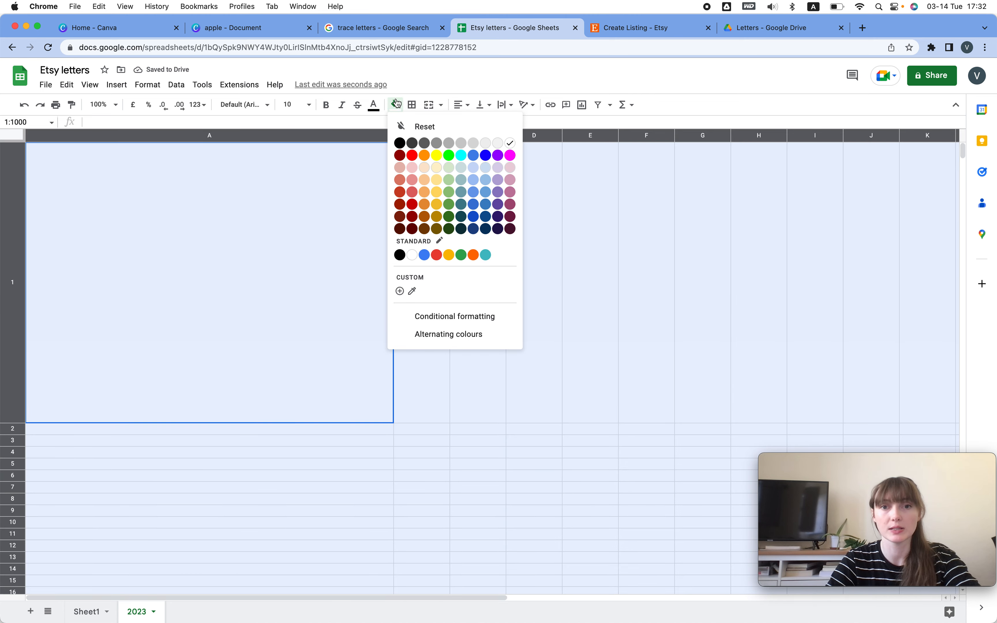
left_click(412, 168)
left_click(395, 105)
left_click(425, 179)
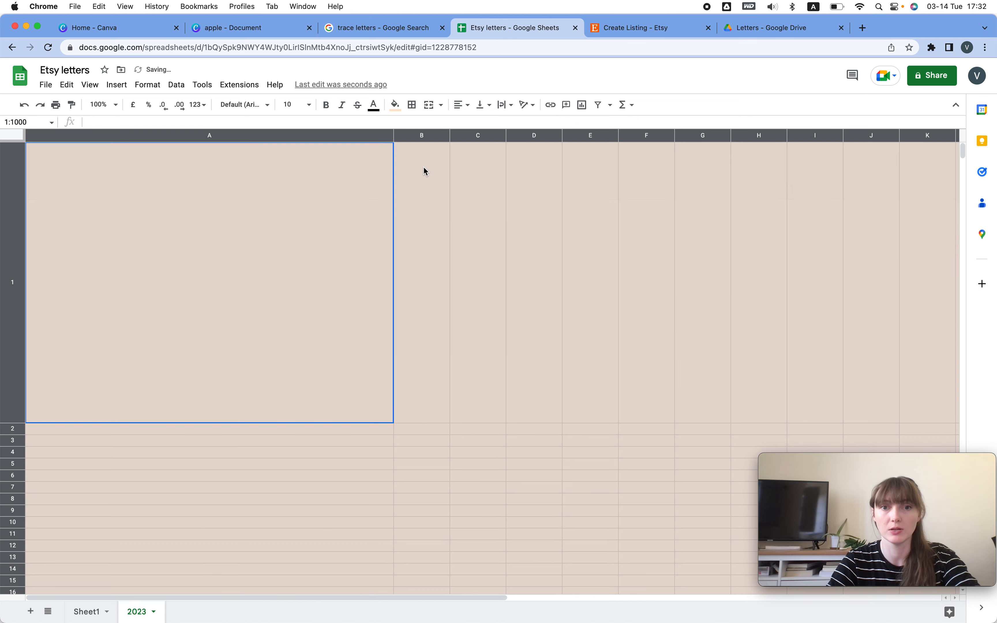
left_click(442, 194)
Delete columns B to Z from the 2023 sheet and make column A slightly narrower.
left_click(428, 139)
scroll(764, 195, "right", 10)
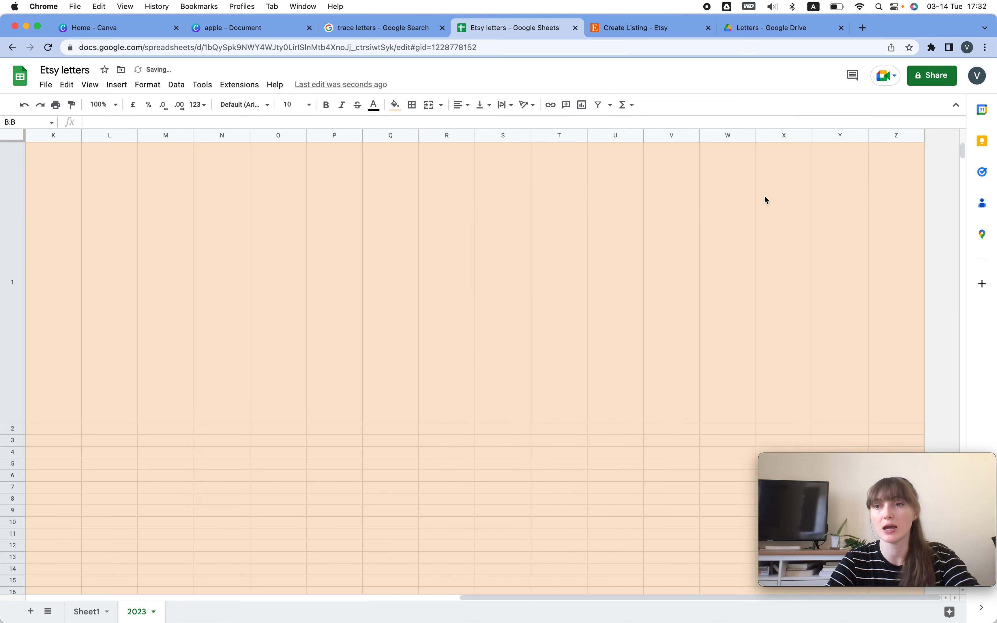
left_click(897, 138, "shift")
right_click(895, 136)
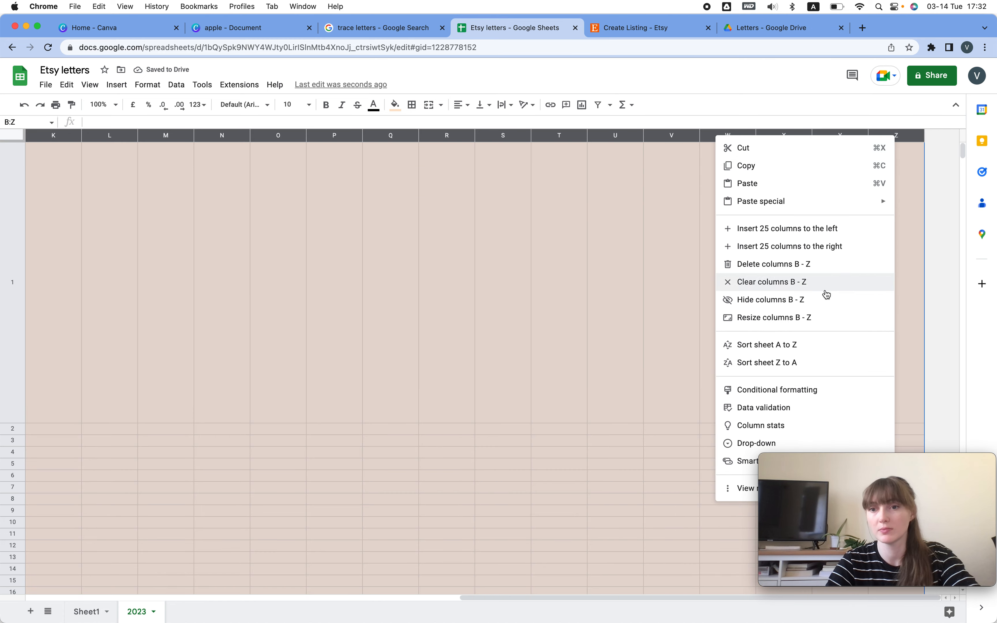
left_click(746, 262)
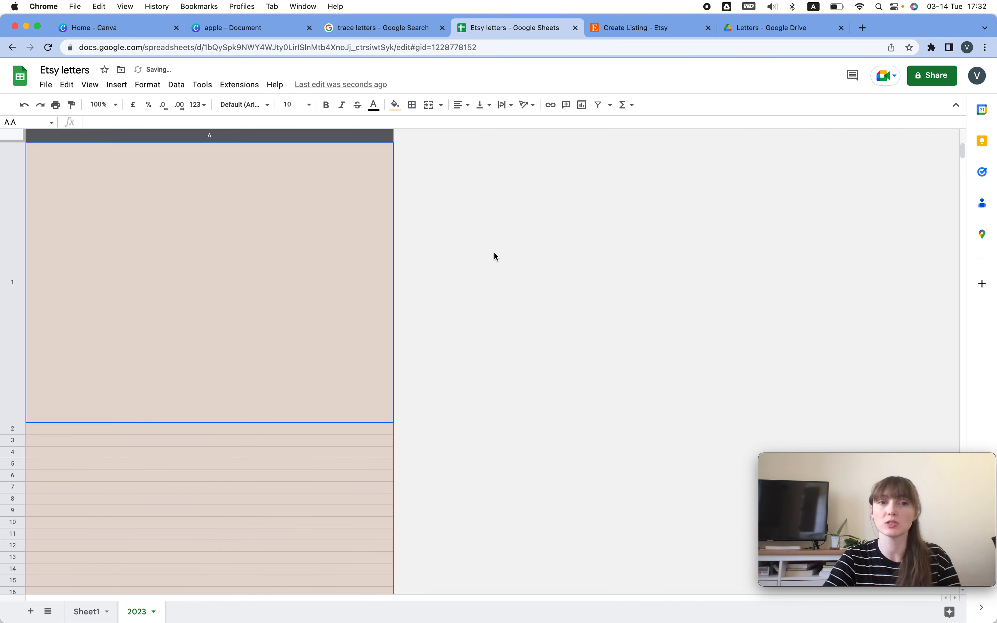
left_click_drag(393, 135, 358, 132)
Make row 3 of the 2023 sheet taller and give cell A3 a black background with white text colour.
left_click(161, 441)
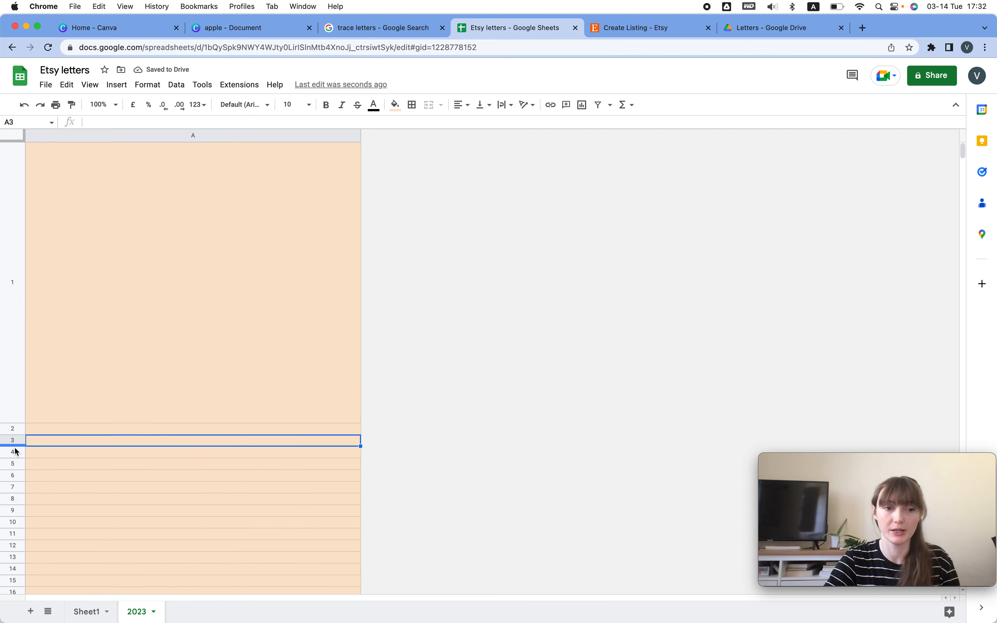
left_click_drag(15, 445, 13, 468)
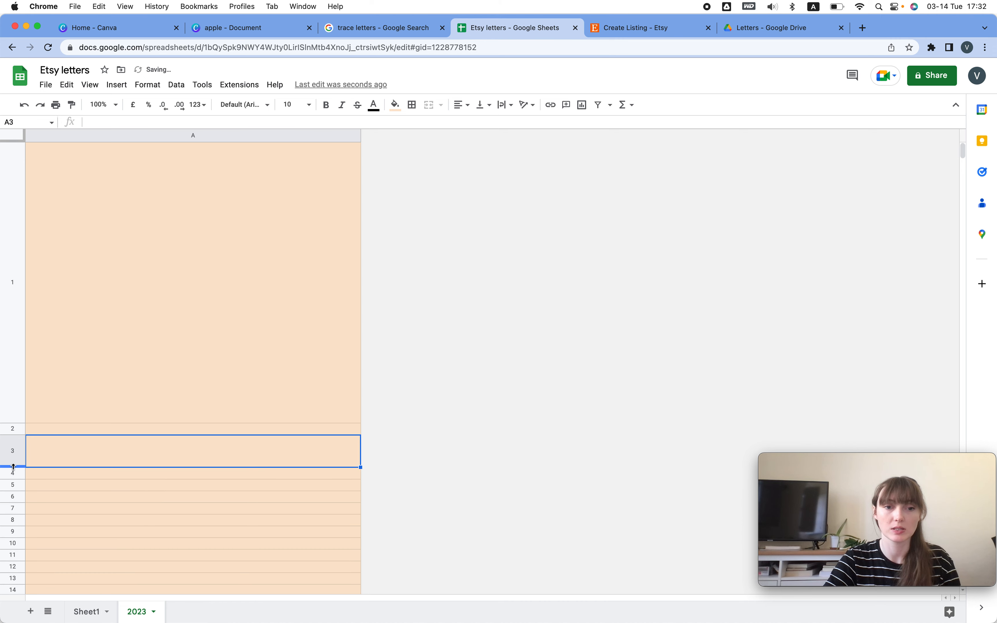
left_click(395, 104)
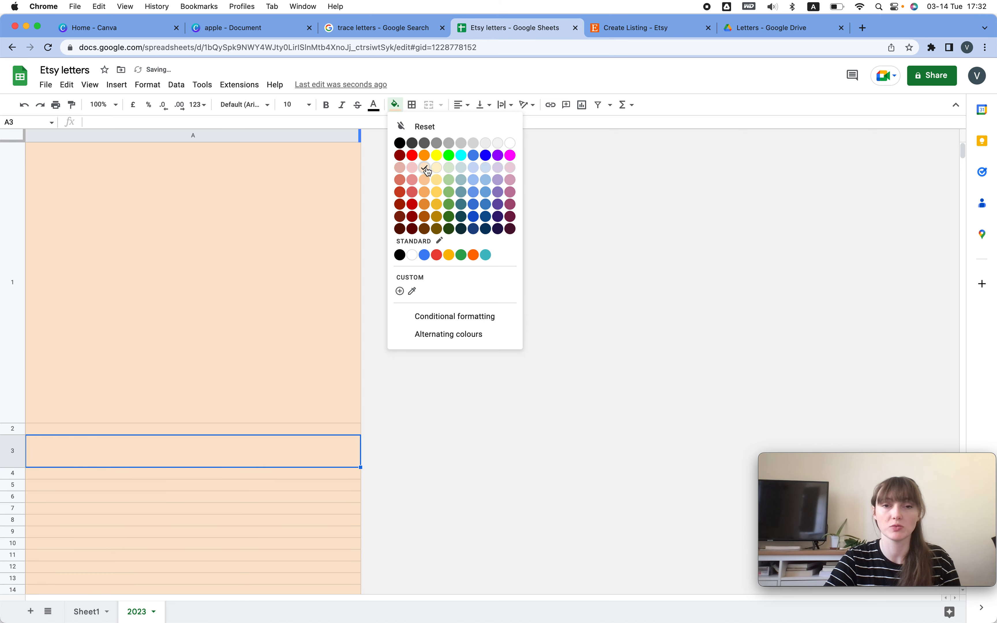
left_click(399, 143)
left_click(373, 104)
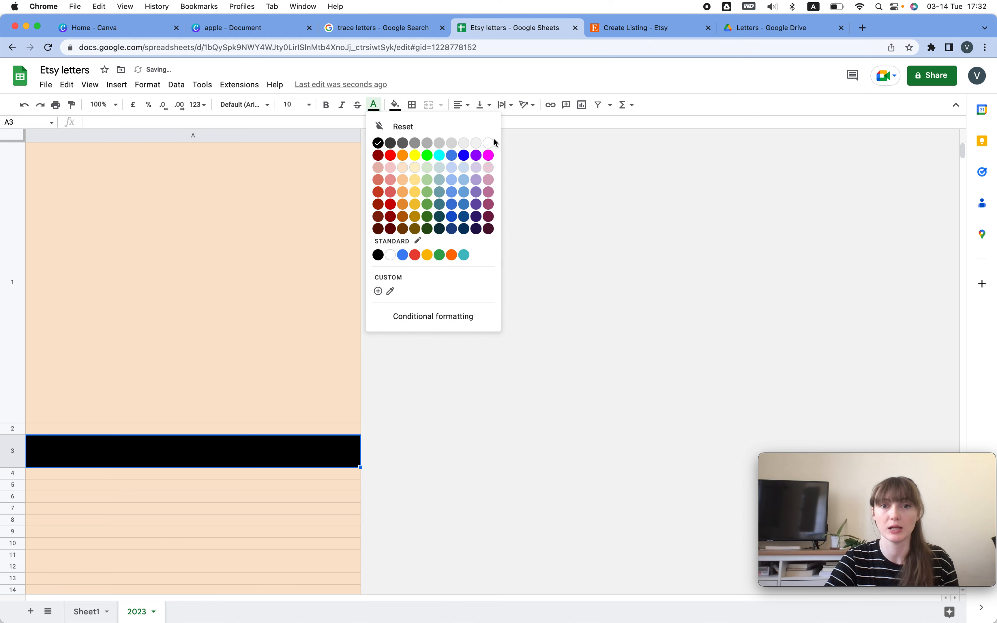
left_click(490, 142)
left_click(530, 265)
Insert a narrow column to the right of column A and extend B1's light orange background down to B8.
left_click(195, 160)
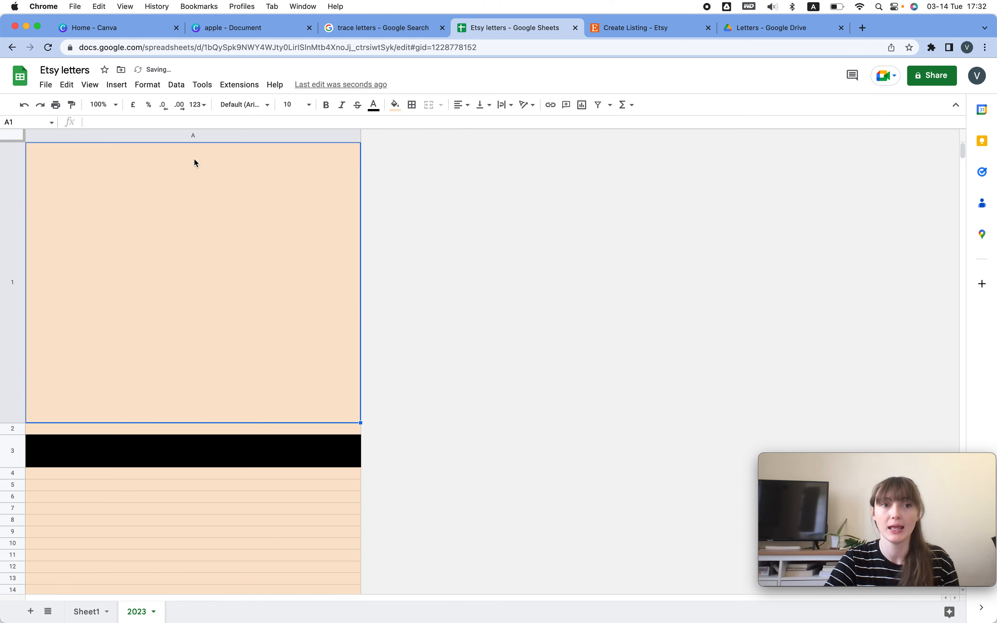
left_click(42, 136)
right_click(51, 136)
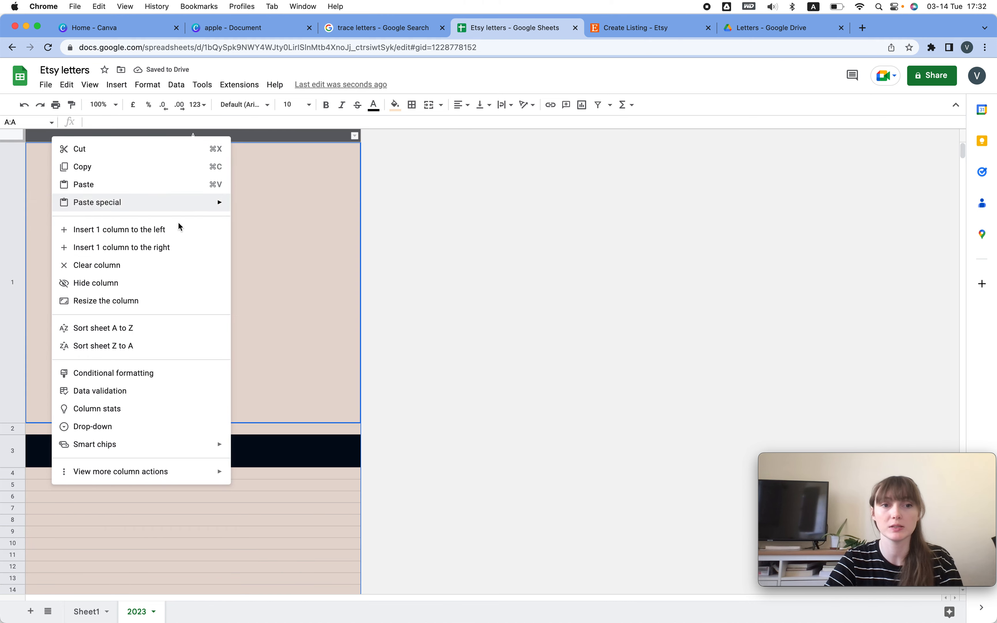
left_click(126, 250)
left_click_drag(695, 137, 382, 138)
left_click(380, 318)
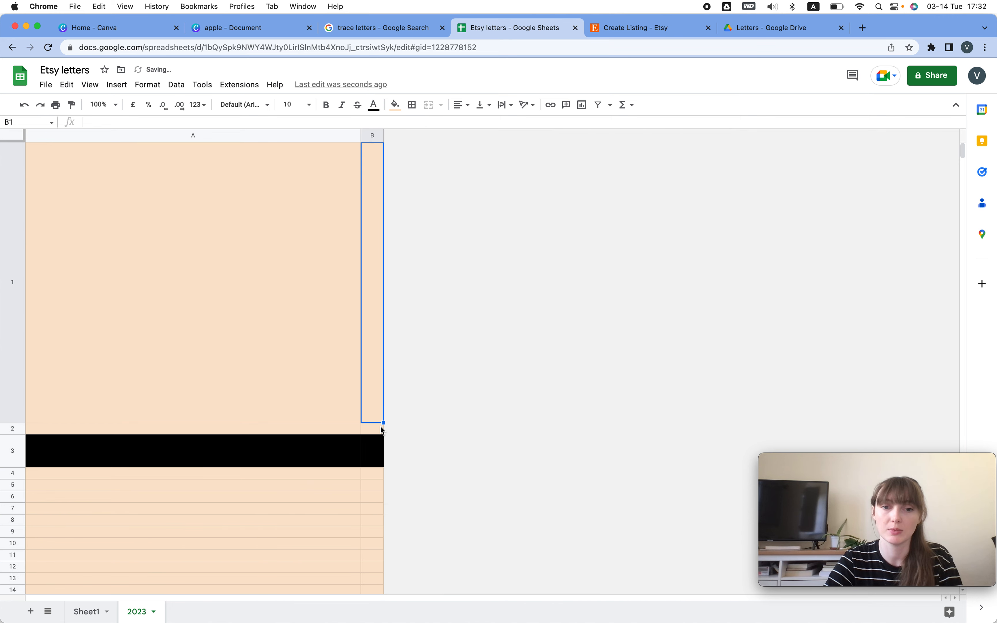
left_click_drag(382, 423, 382, 530)
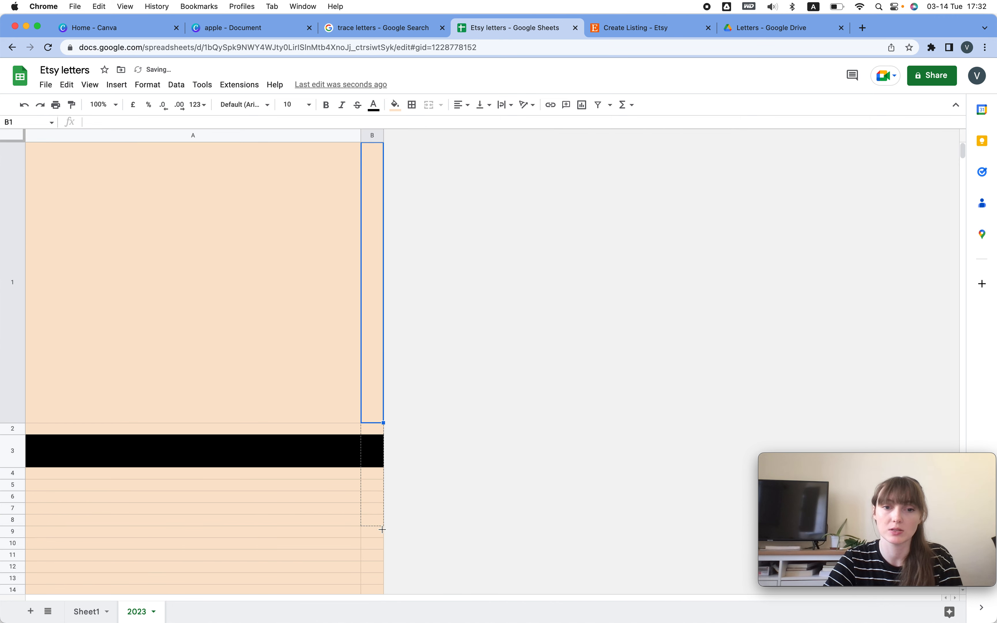
Insert another narrow column to the right of column B and move it in front of column A.
right_click(373, 136)
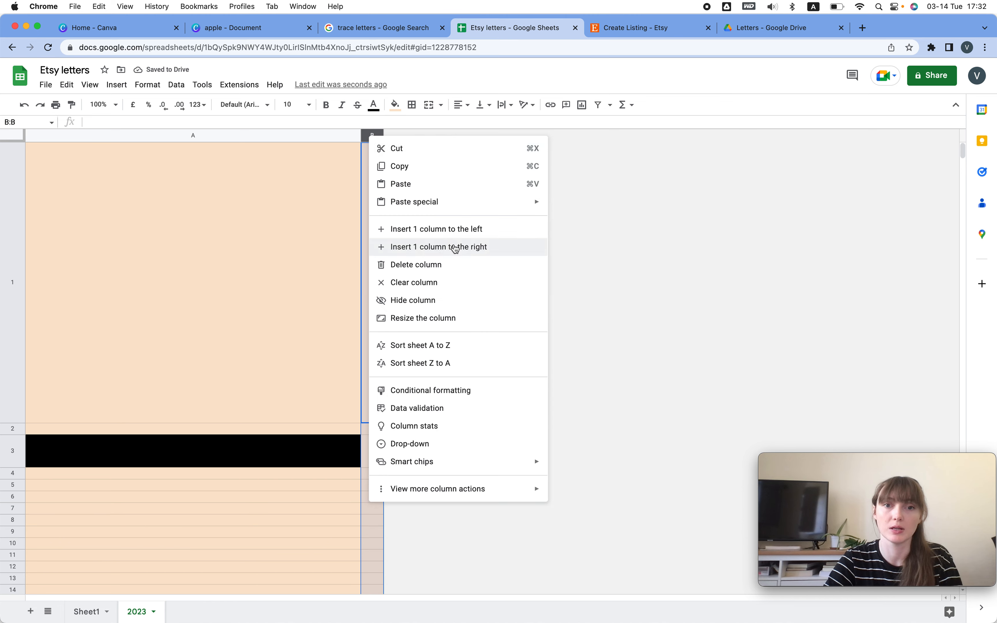
left_click(456, 247)
left_click_drag(394, 135, 8, 177)
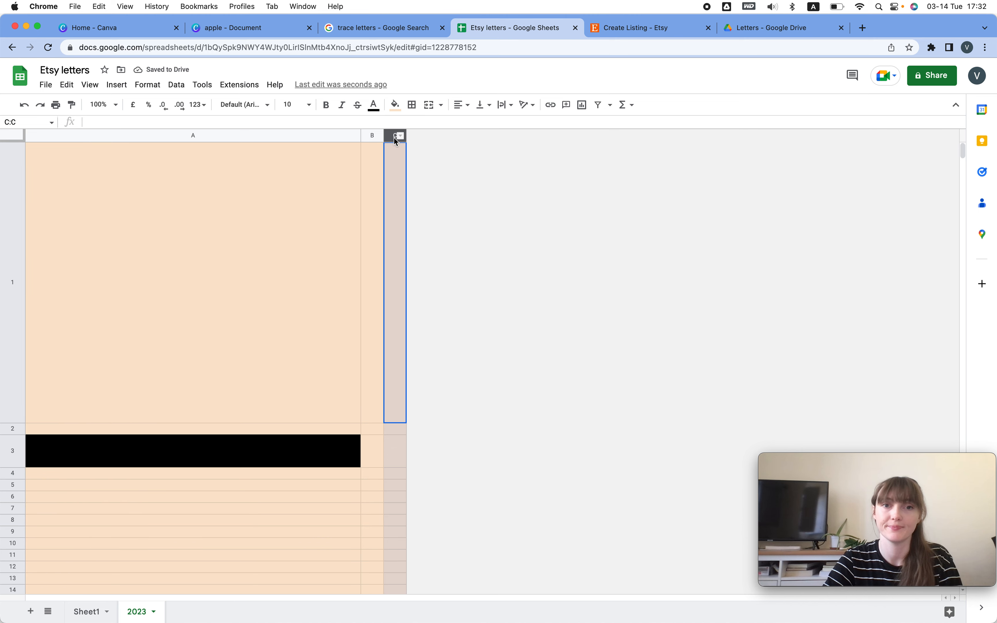
left_click(187, 197)
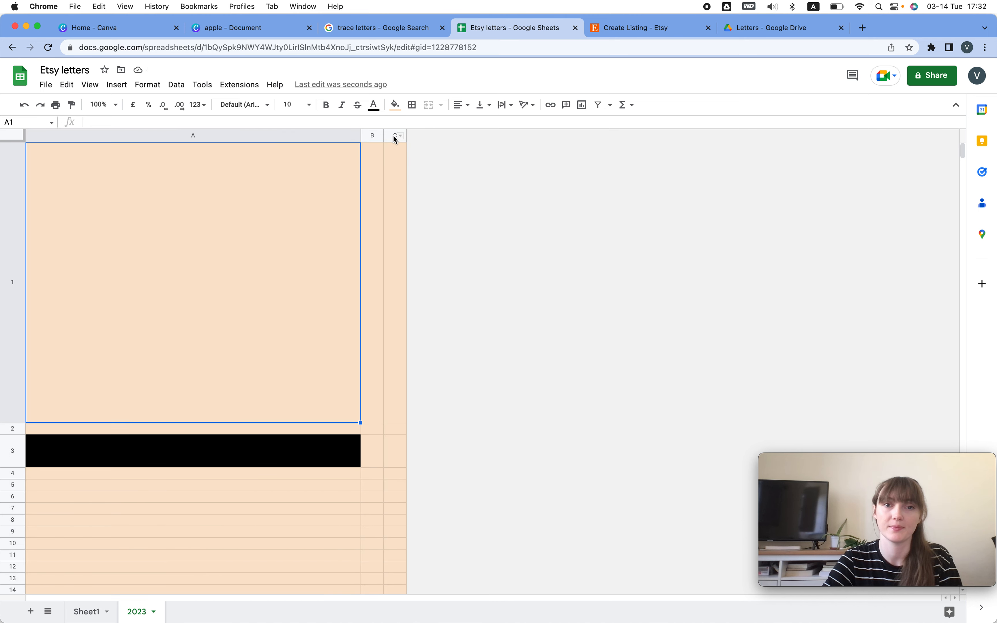
left_click_drag(395, 138, 37, 158)
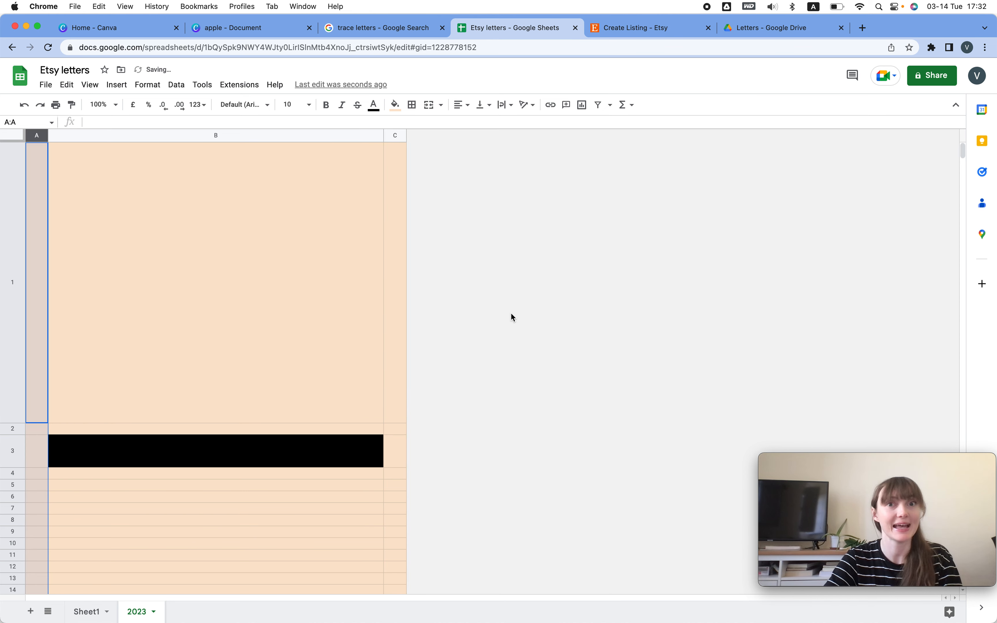
Hide the gridlines on the 2023 sheet.
left_click(371, 522)
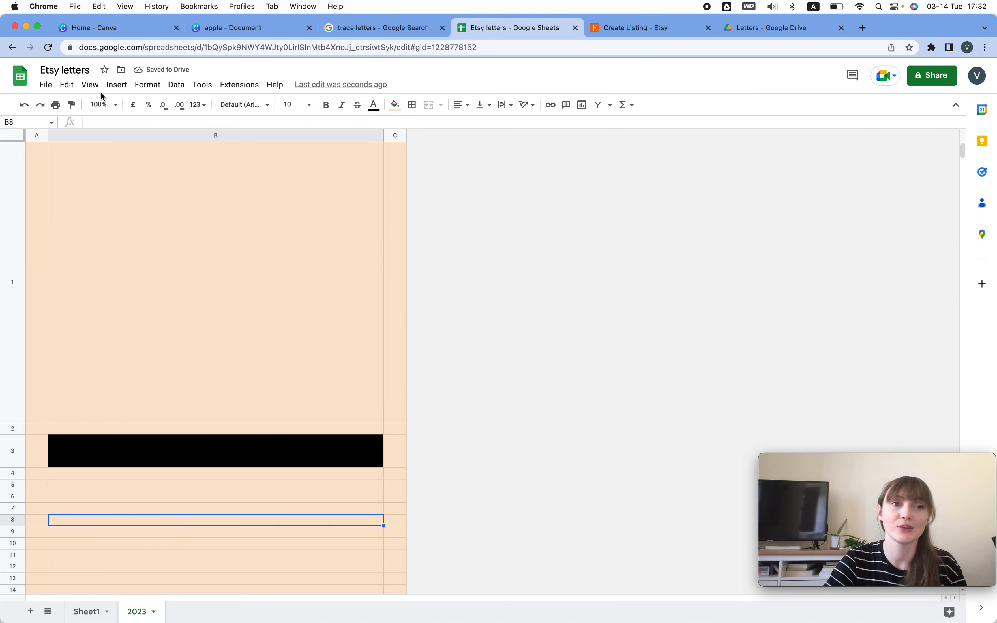
left_click(90, 84)
mouse_move(108, 104)
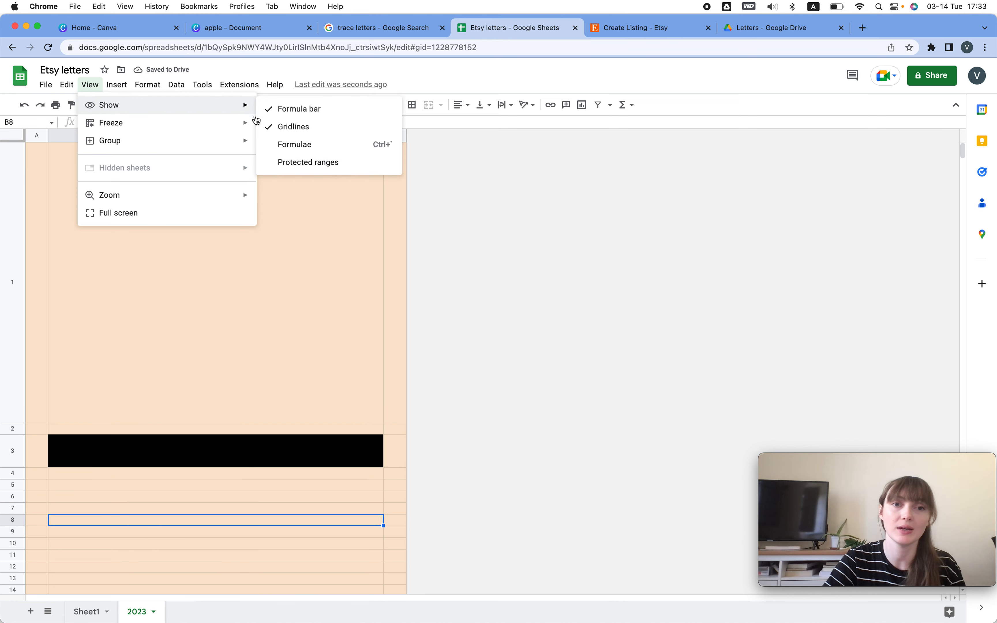
left_click(294, 126)
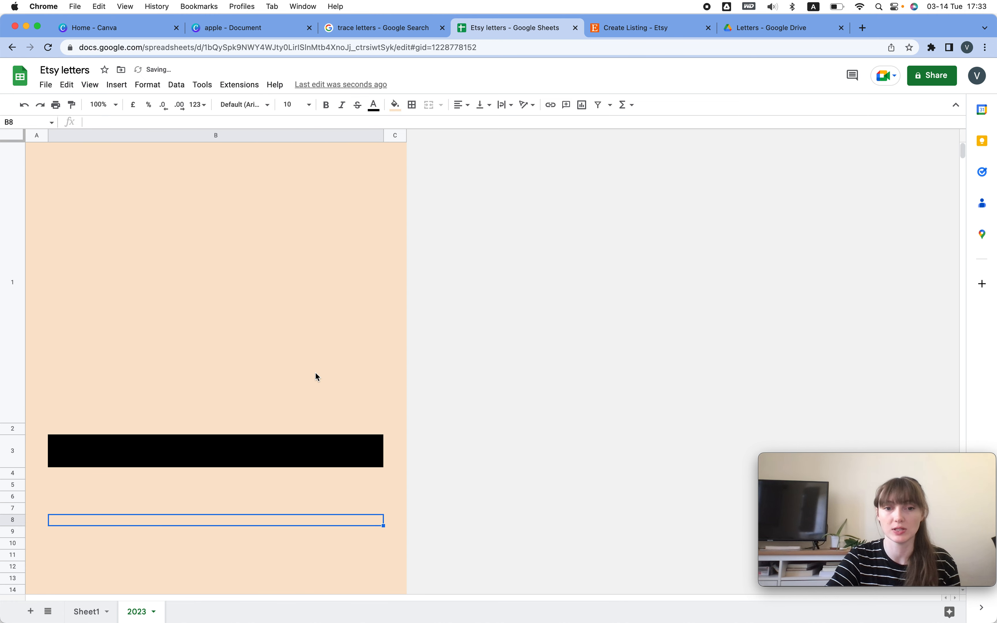
Insert a link in the black cell B3 to the copied Google Drive folder address, with the text "Access Letters".
left_click(153, 460)
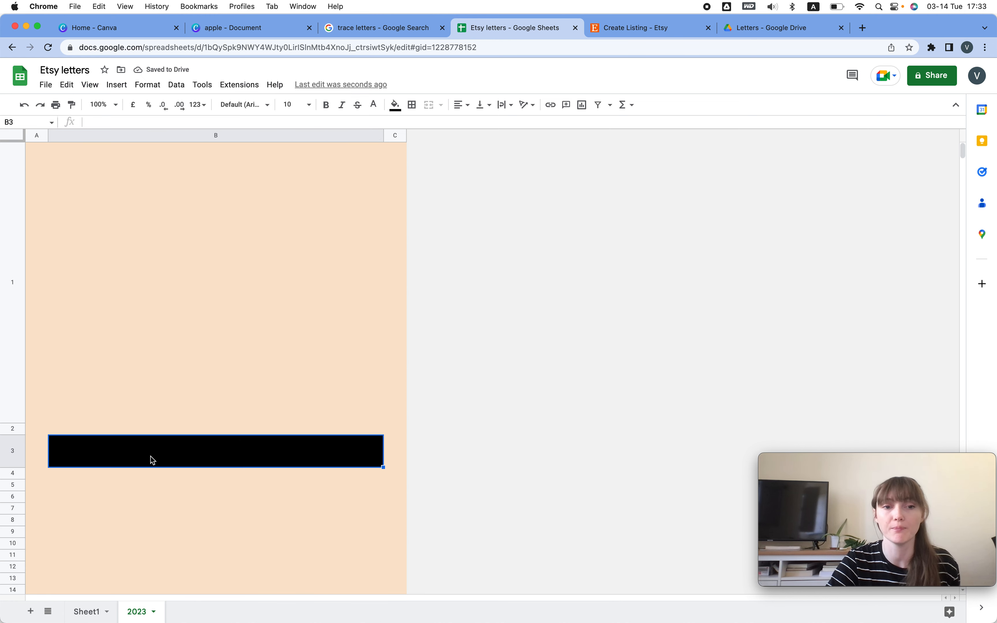
double_click(243, 455)
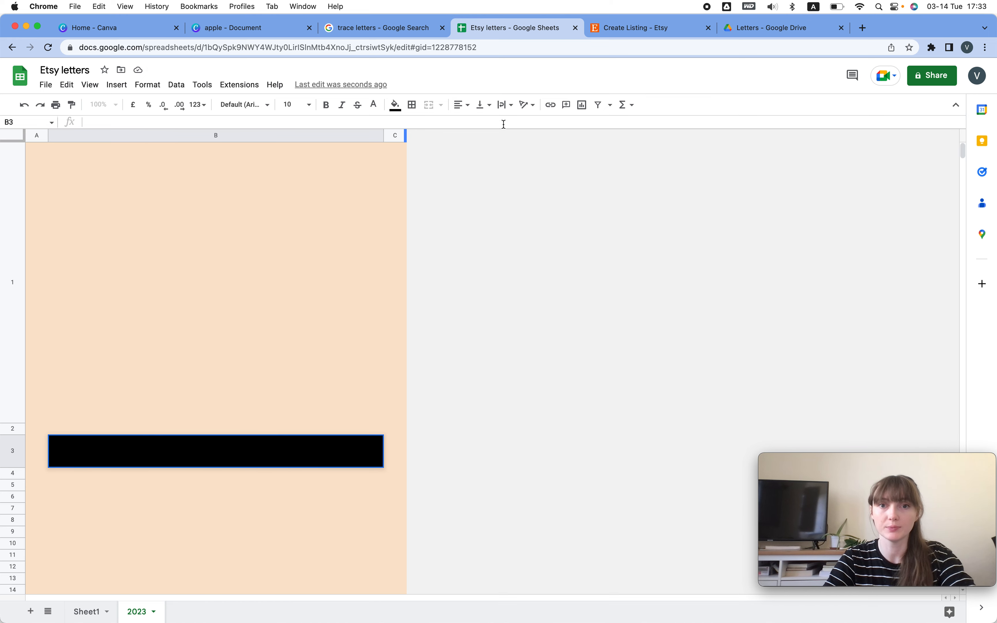
left_click(551, 105)
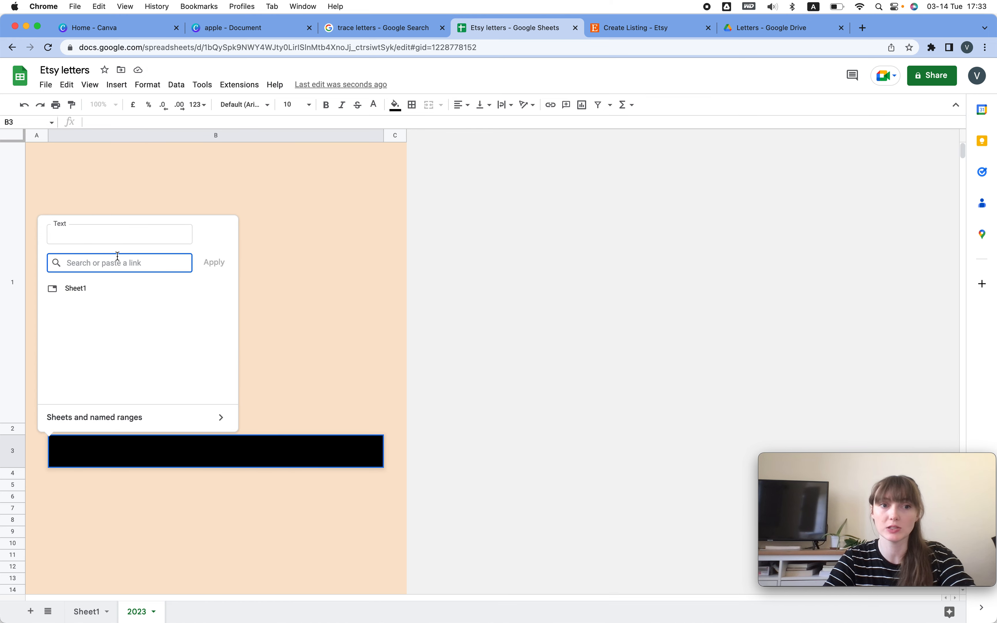
key("super+v")
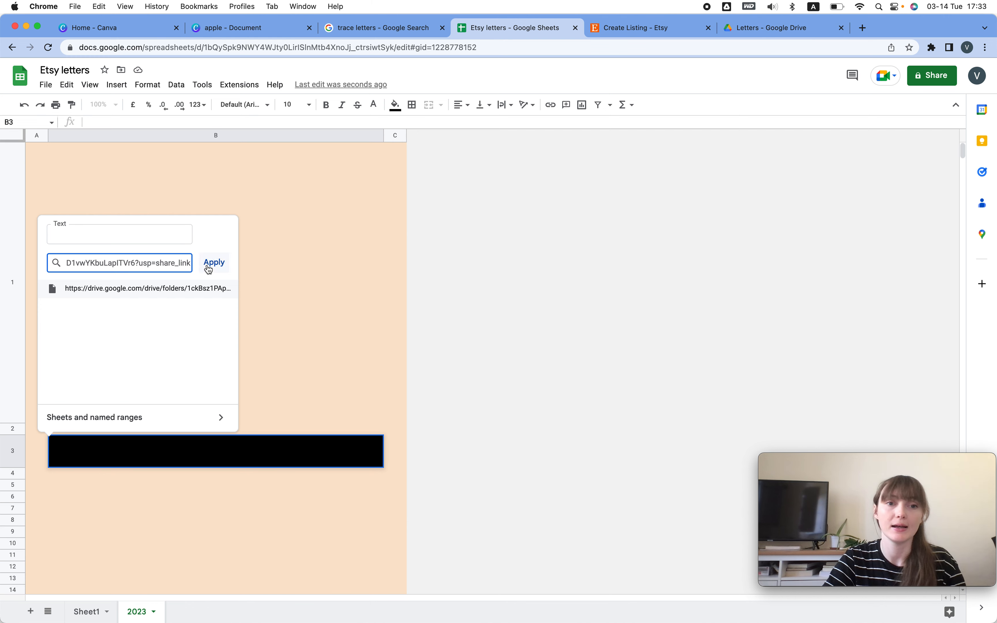
left_click(118, 231)
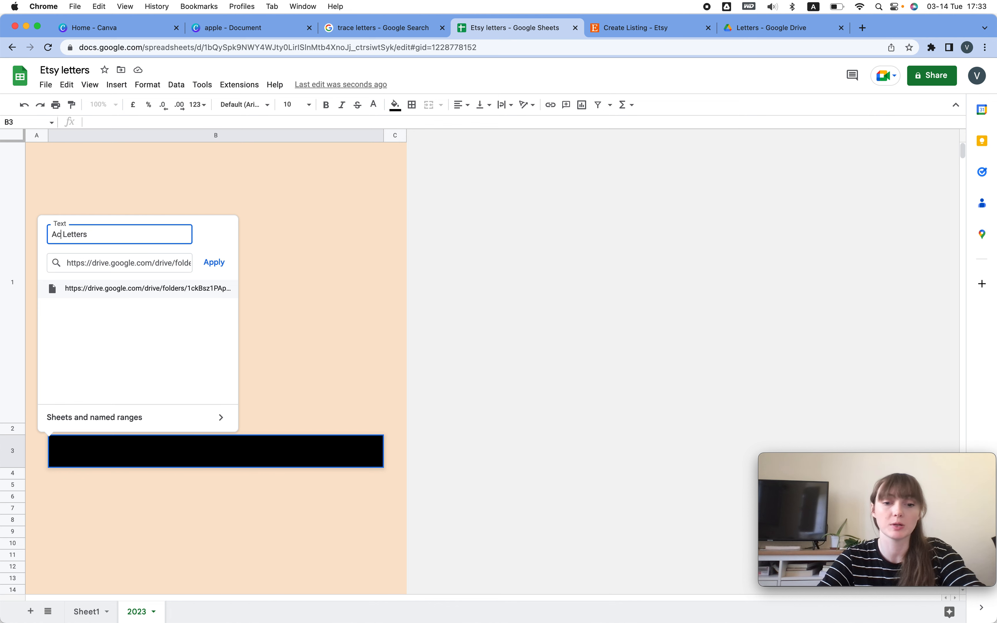
left_click(211, 263)
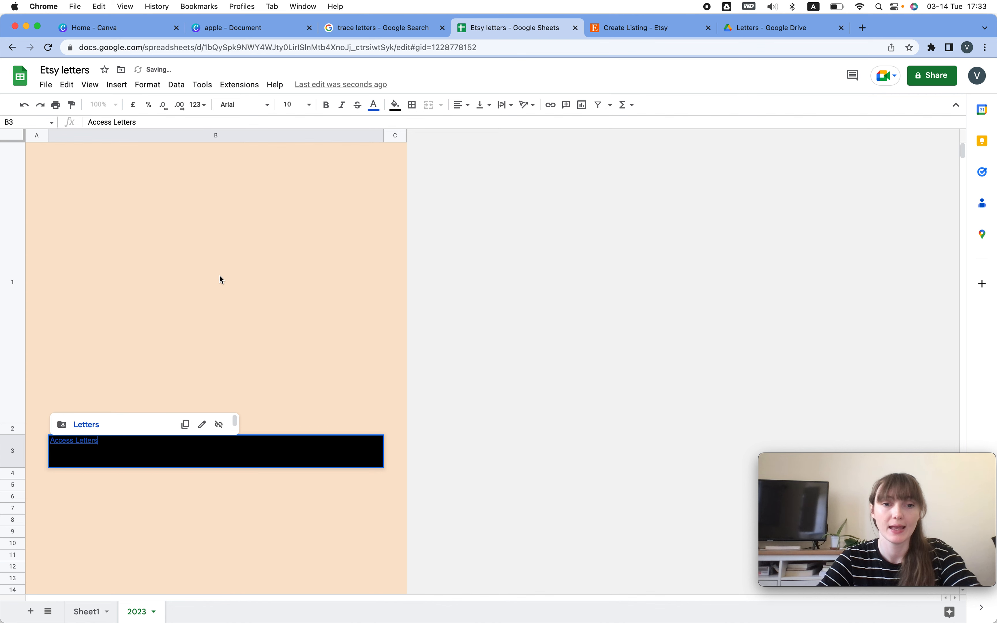
Colour the "Access Letters" link white and centre it horizontally and vertically in cell B3.
left_click(374, 105)
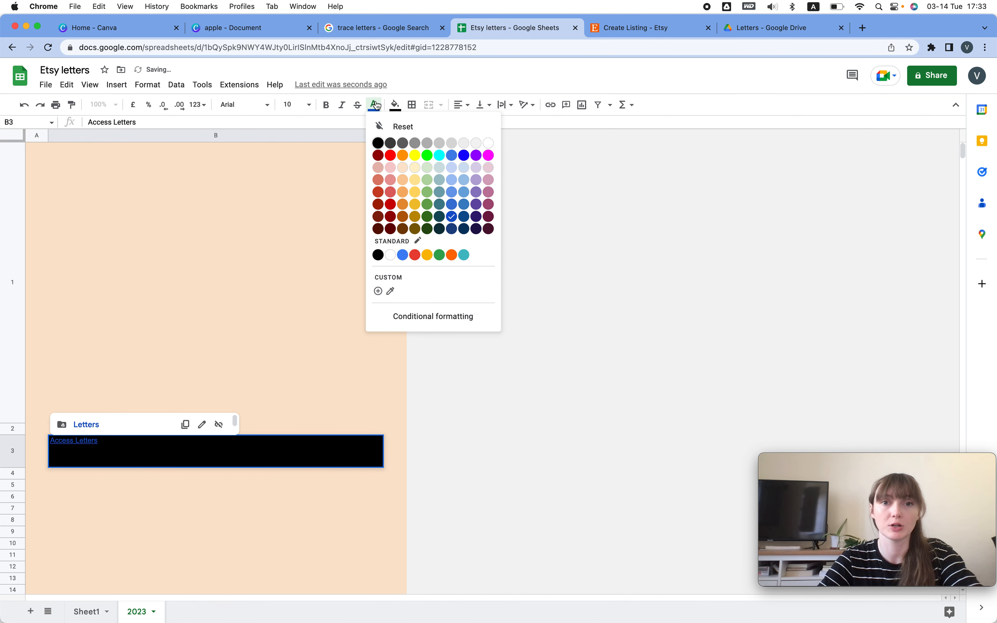
left_click(488, 143)
left_click(460, 105)
left_click(474, 124)
left_click(482, 105)
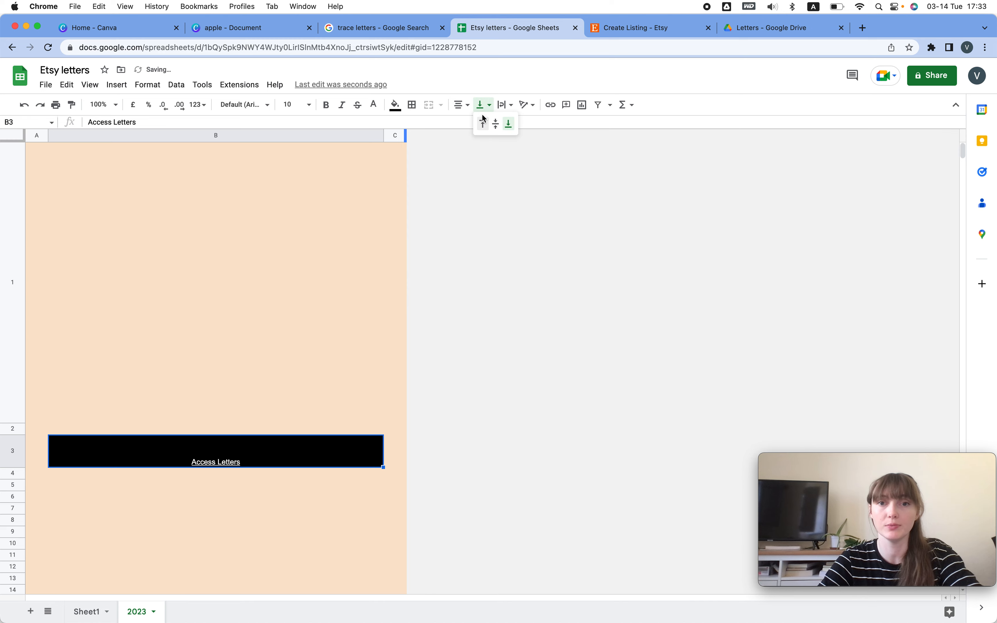
left_click(496, 124)
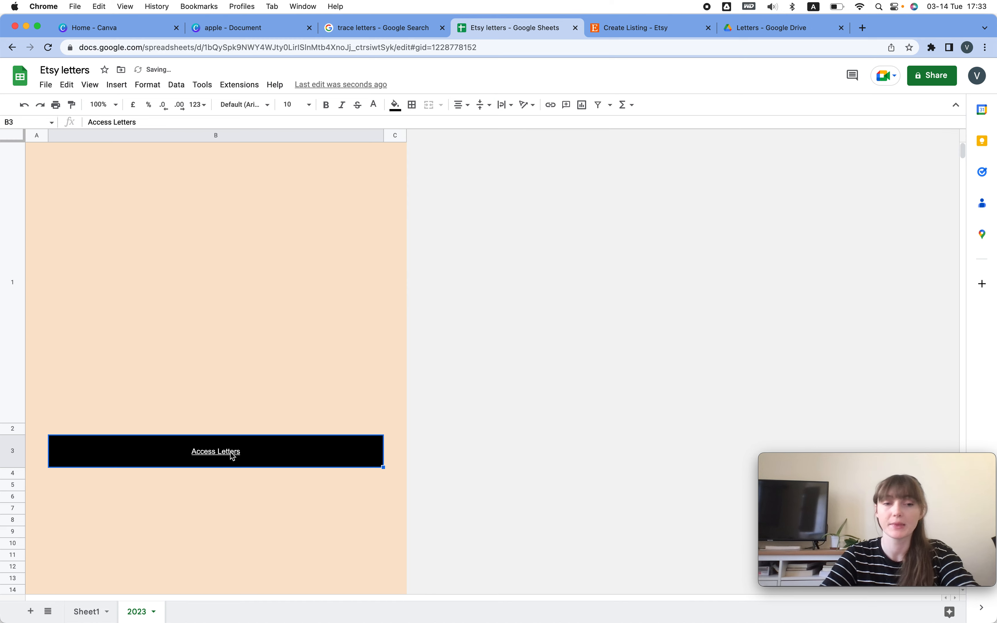
Delete rows 6 to 1000 from the 2023 sheet.
left_click(113, 387)
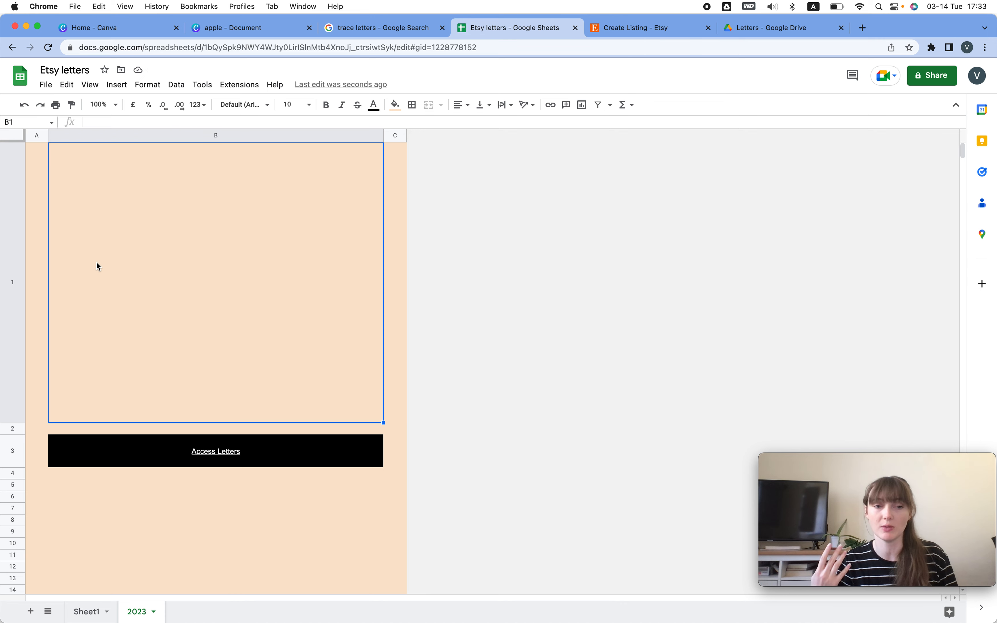
left_click(14, 495)
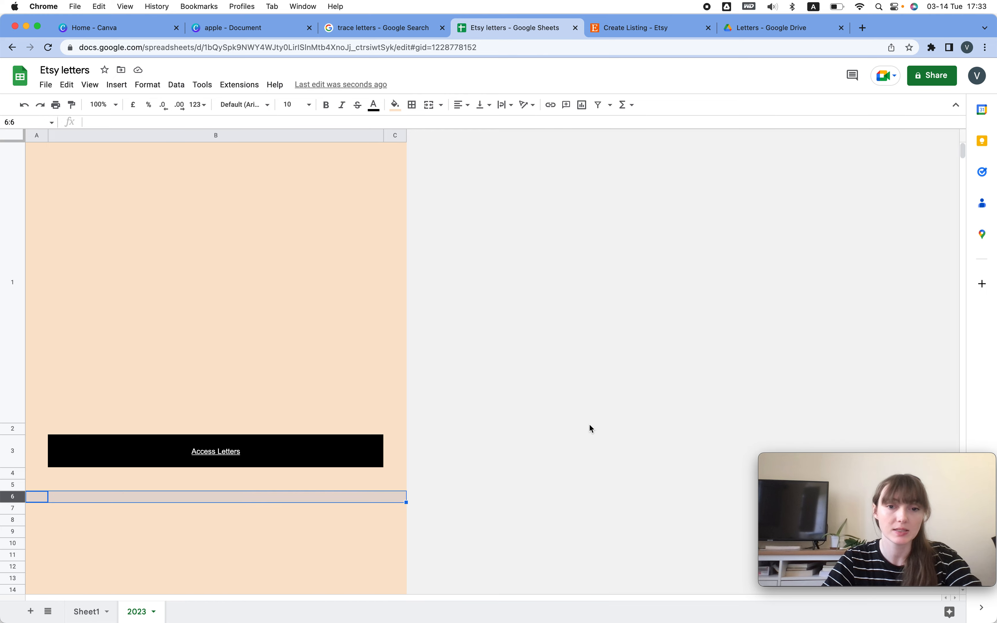
scroll(589, 427, "down", 20)
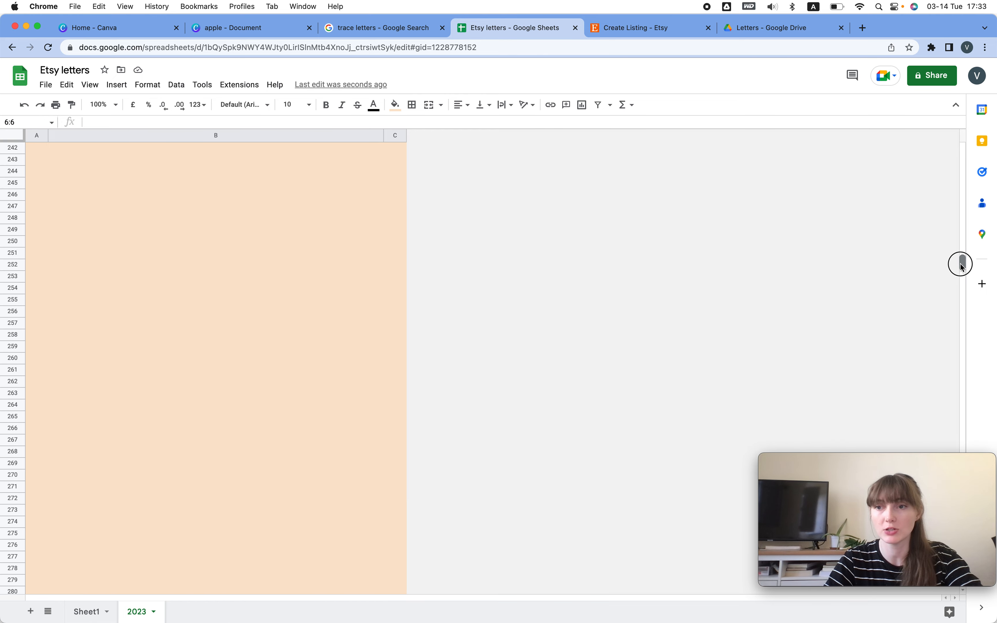
left_click_drag(962, 263, 961, 534)
left_click(13, 556, "shift")
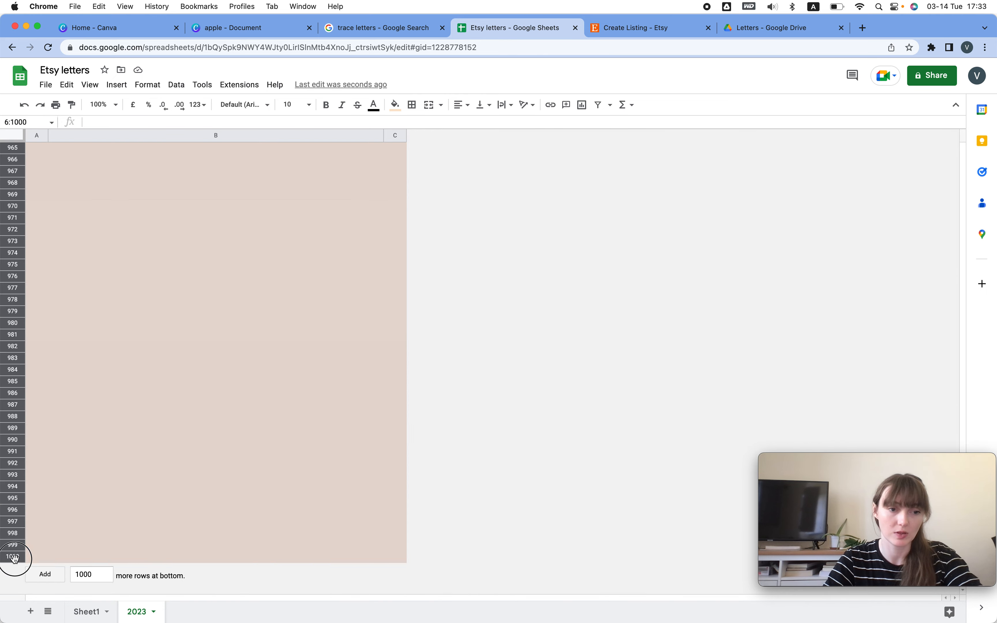
right_click(13, 557)
left_click(59, 429)
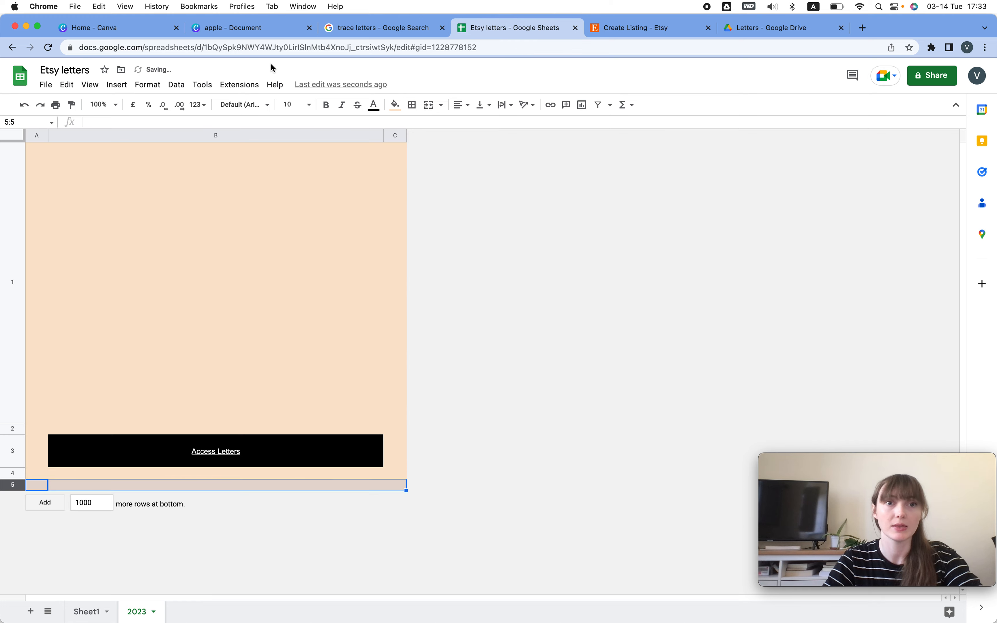
Select the large cell B1, switch to the apple document in Canva and close the PNG download panel covering the page 2 worksheet.
left_click(281, 208)
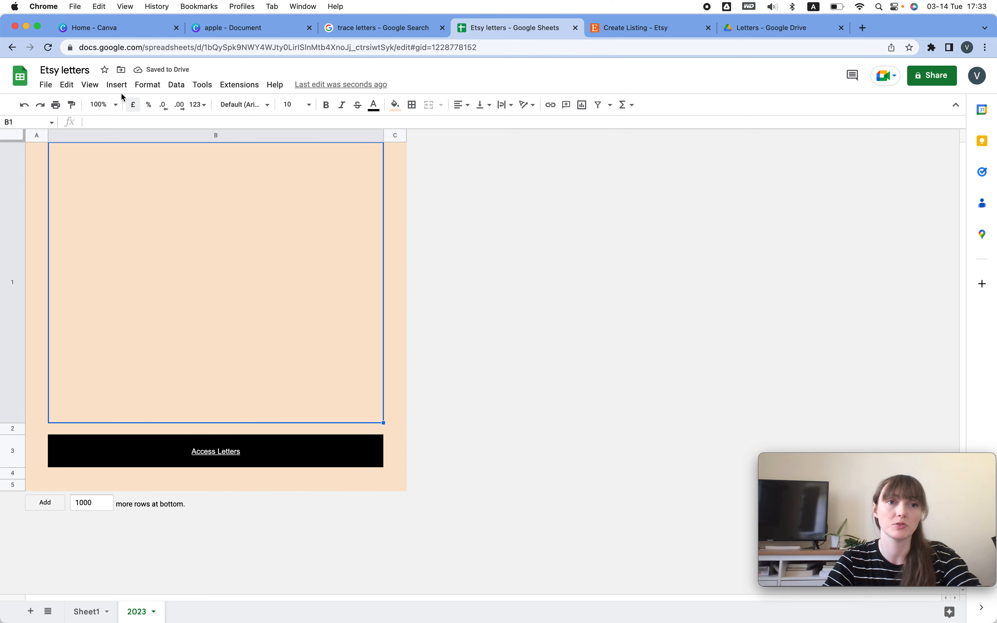
left_click(117, 85)
left_click(260, 27)
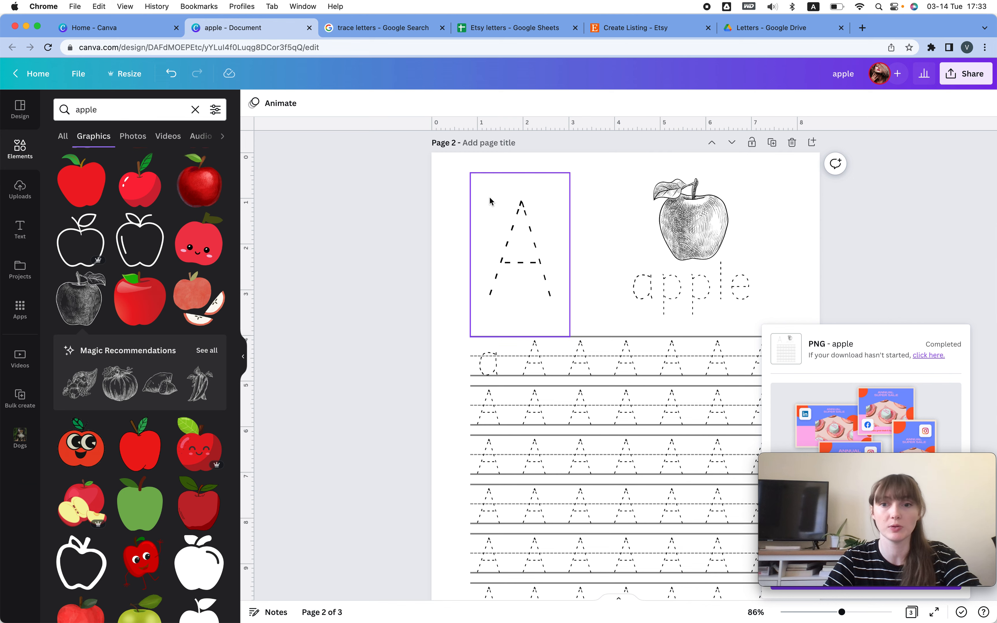
scroll(278, 251, "down", 3)
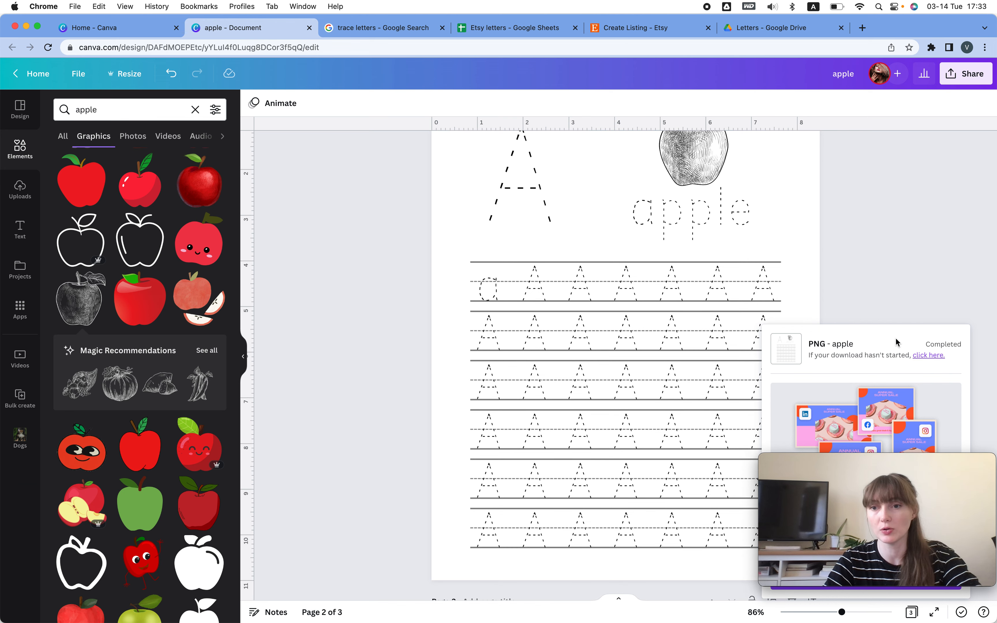
left_click(963, 487)
left_click_drag(963, 486, 609, 486)
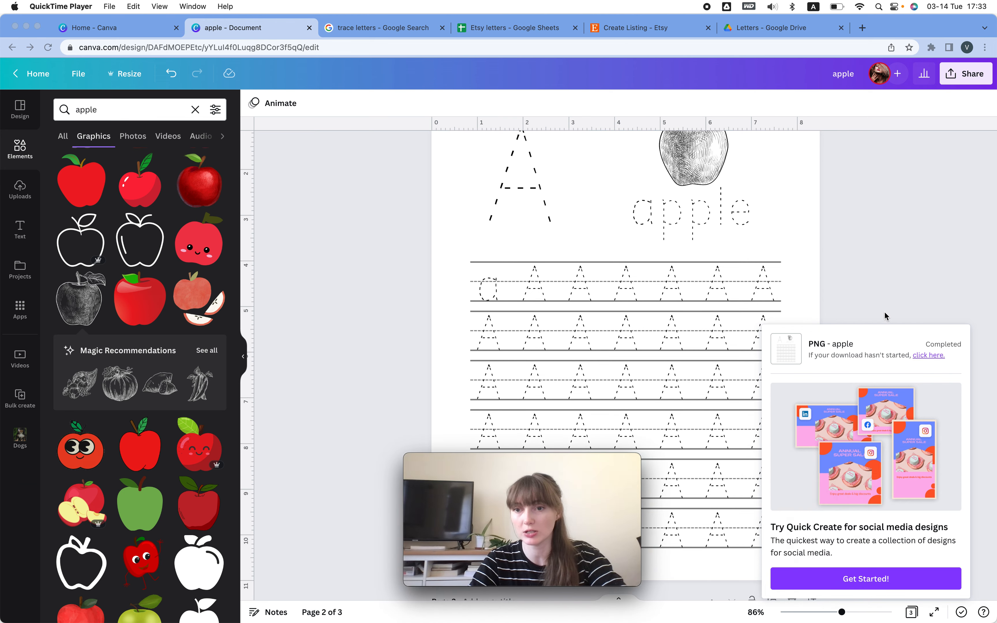
left_click(894, 283)
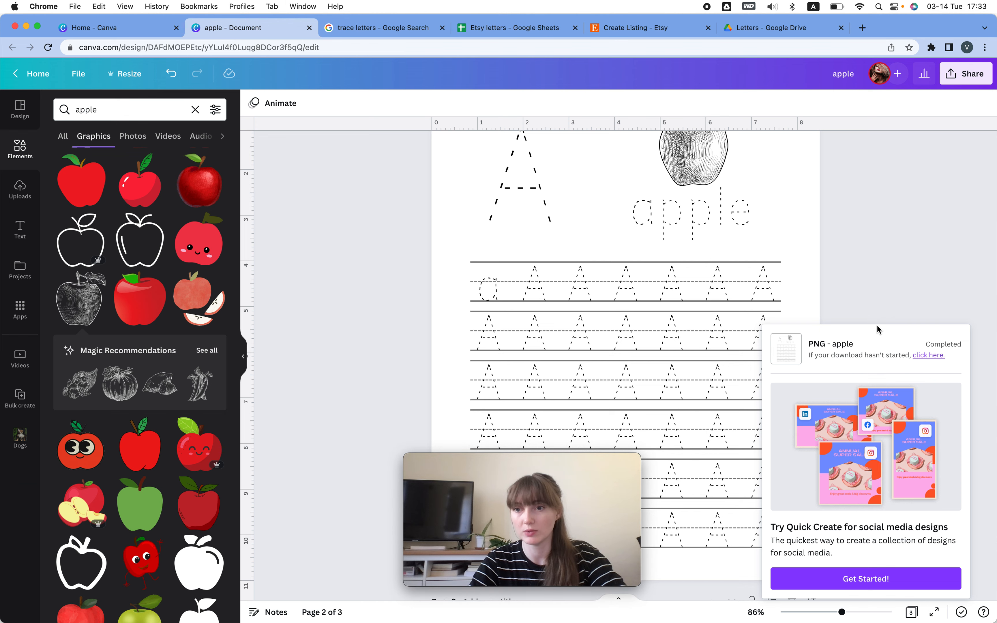
left_click(923, 288)
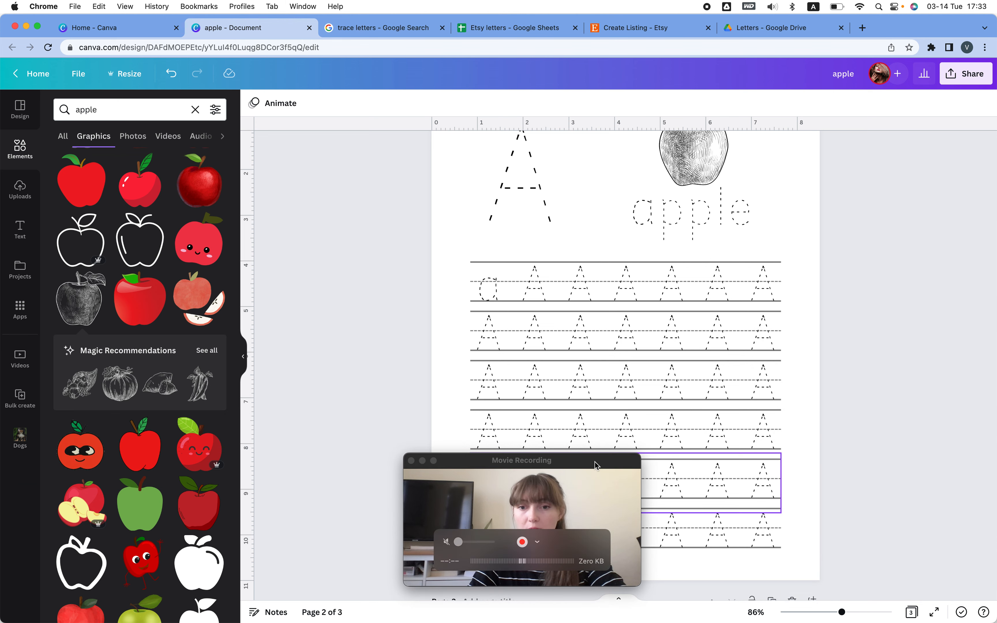
Take a screenshot of the page 2 apple worksheet, from the big dashed A down through the tracing rows.
left_click_drag(596, 461, 277, 394)
scroll(825, 257, "up", 5)
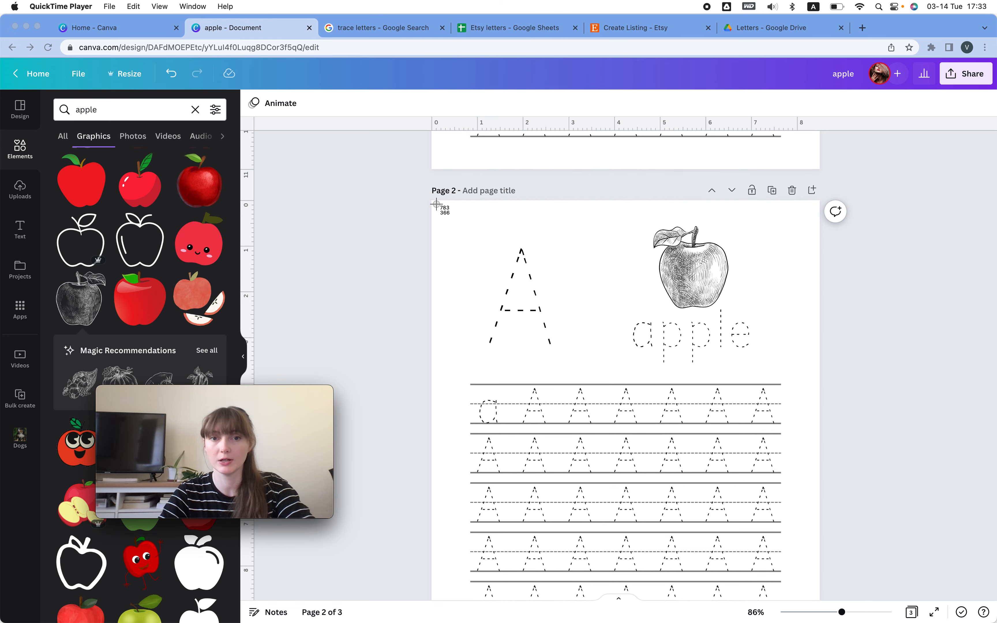
key("super+shift+4")
left_click_drag(435, 203, 818, 581)
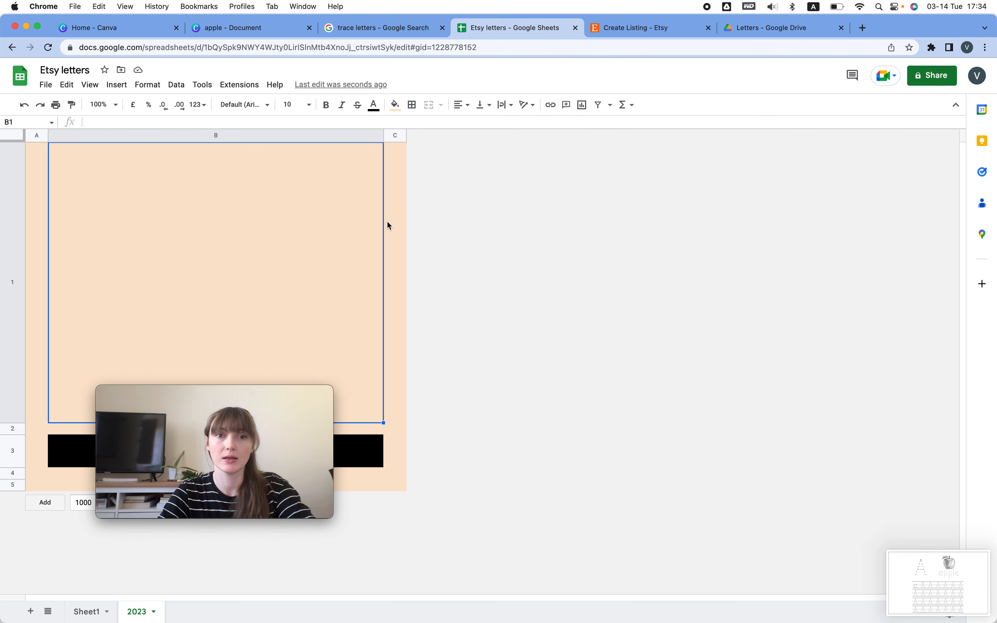
In the Etsy letters spreadsheet, insert the worksheet screenshot as an image in cell B1 of the 2023 sheet.
left_click(117, 84)
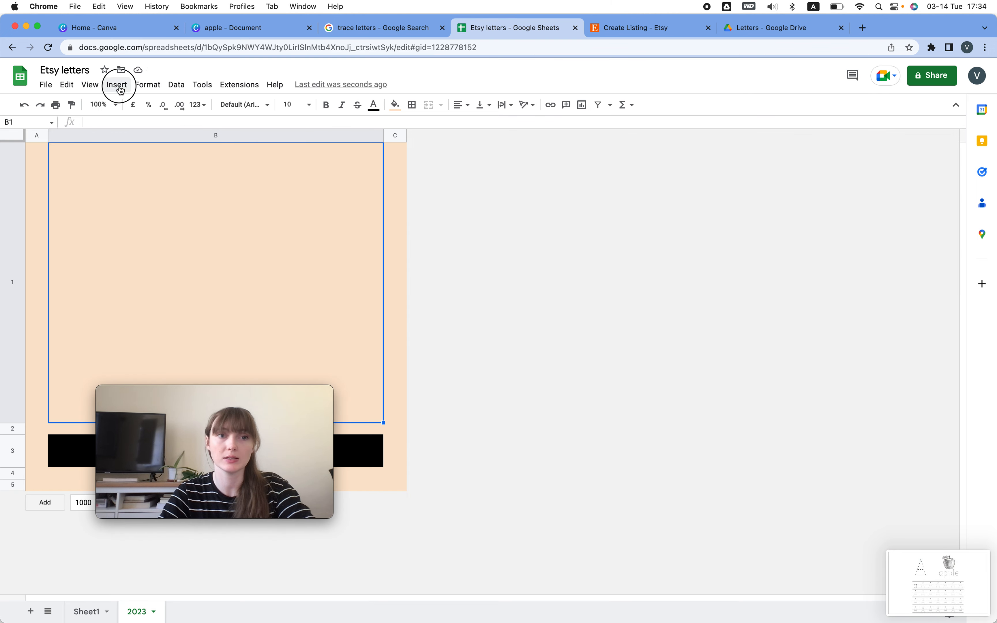
mouse_move(171, 228)
left_click(342, 226)
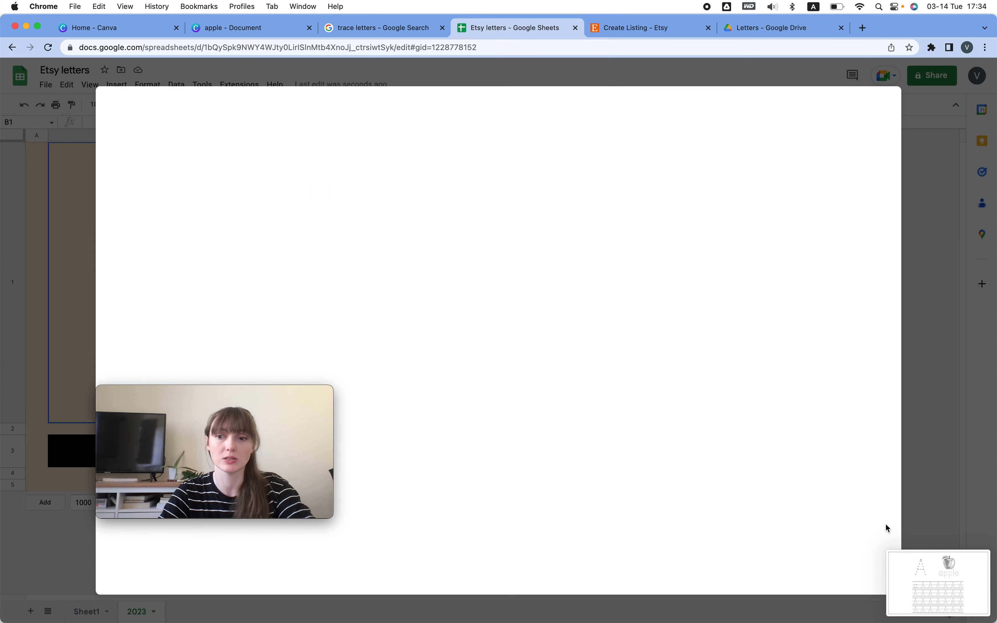
left_click_drag(906, 560, 532, 290)
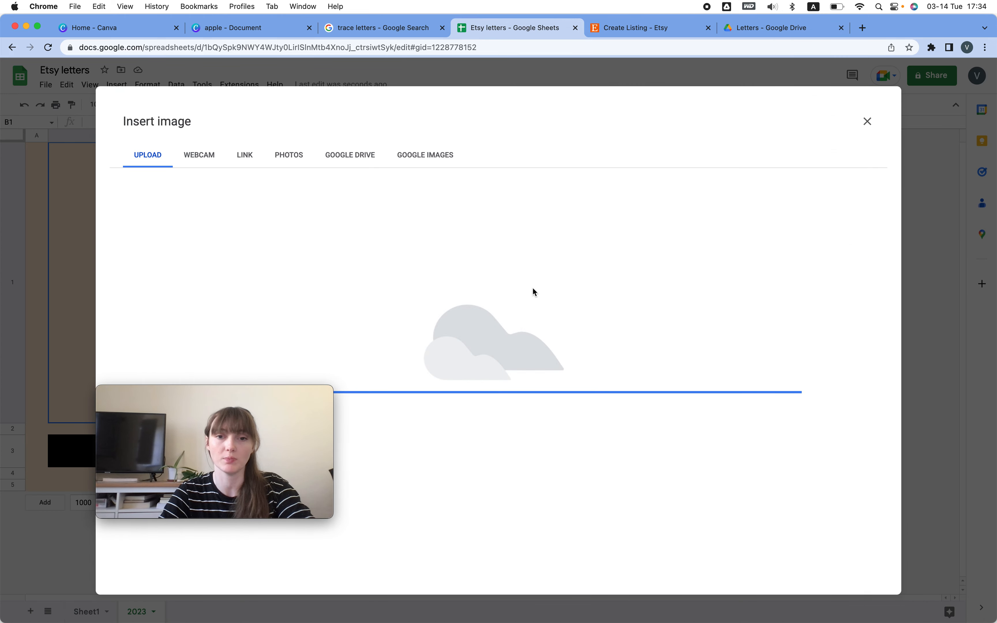
mouse_move(231, 480)
mouse_move(221, 396)
left_mouse_down()
mouse_move(712, 393)
mouse_move(895, 426)
mouse_move(875, 453)
left_mouse_up()
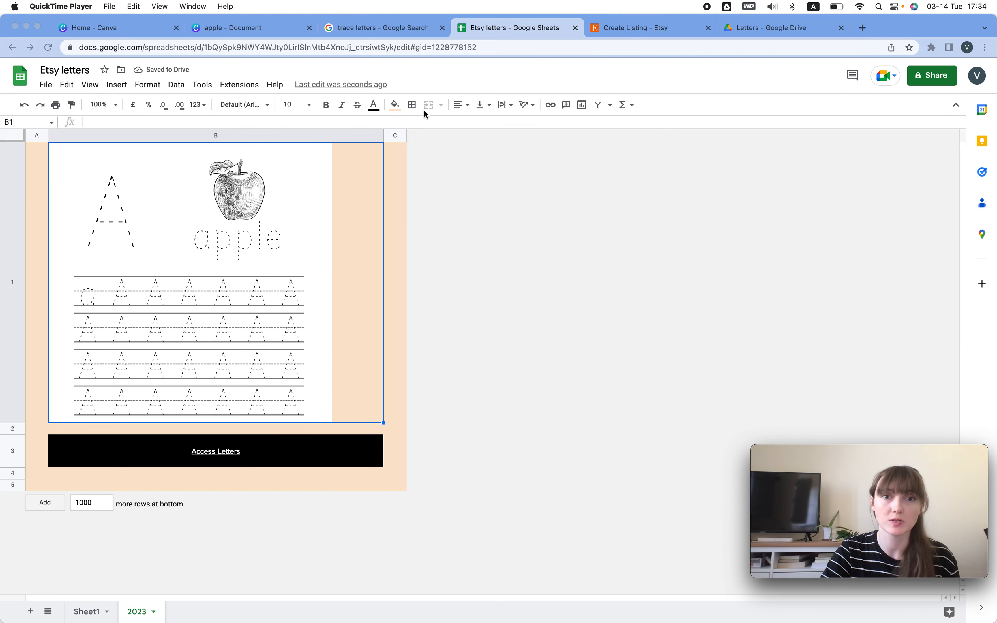
Centre the worksheet image horizontally in cell B1 and make row 1 taller until the image fills the column width.
left_click(471, 132)
left_click(464, 104)
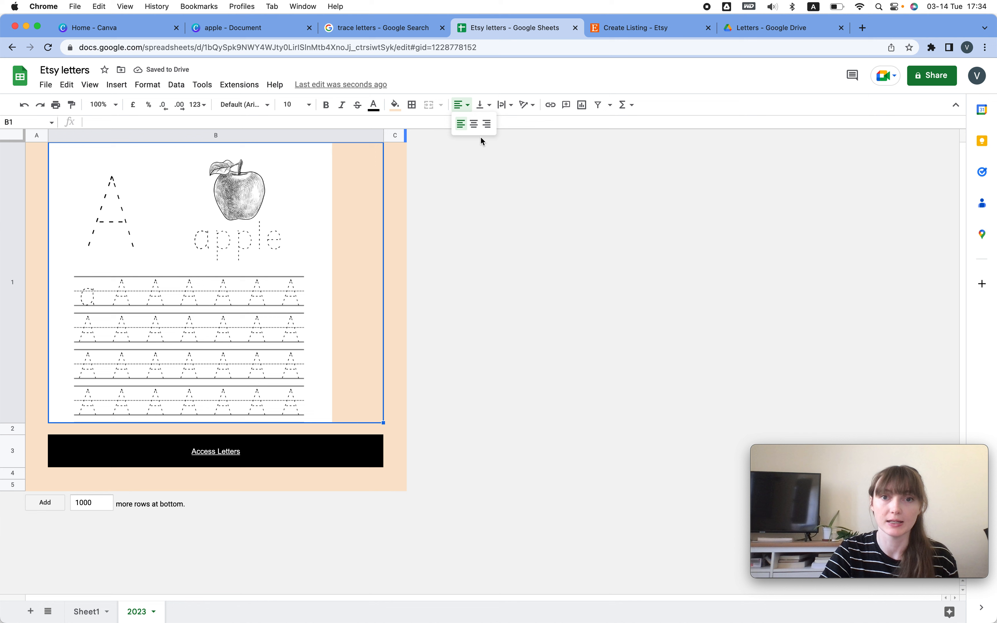
left_click(474, 122)
key("Right")
left_click(40, 272)
left_click(76, 290)
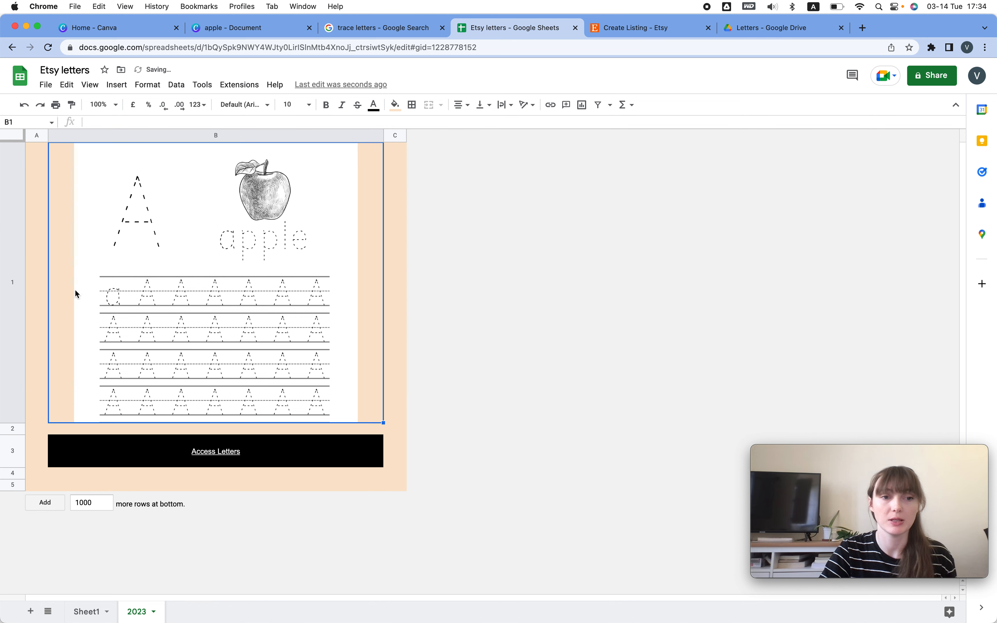
left_click_drag(16, 424, 14, 479)
key("Right")
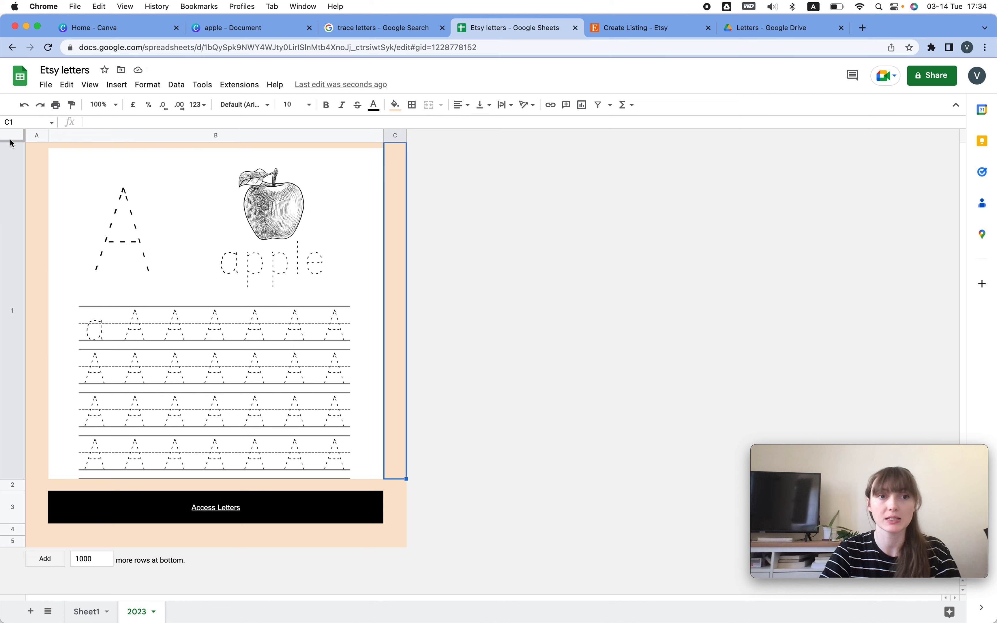
Move empty row 5 above the worksheet image as a taller title row and enter "Etsy Letters" in its cell B1.
left_click(10, 541)
left_click_drag(11, 541, 10, 197)
left_click(156, 178)
type("Etsy Letters")
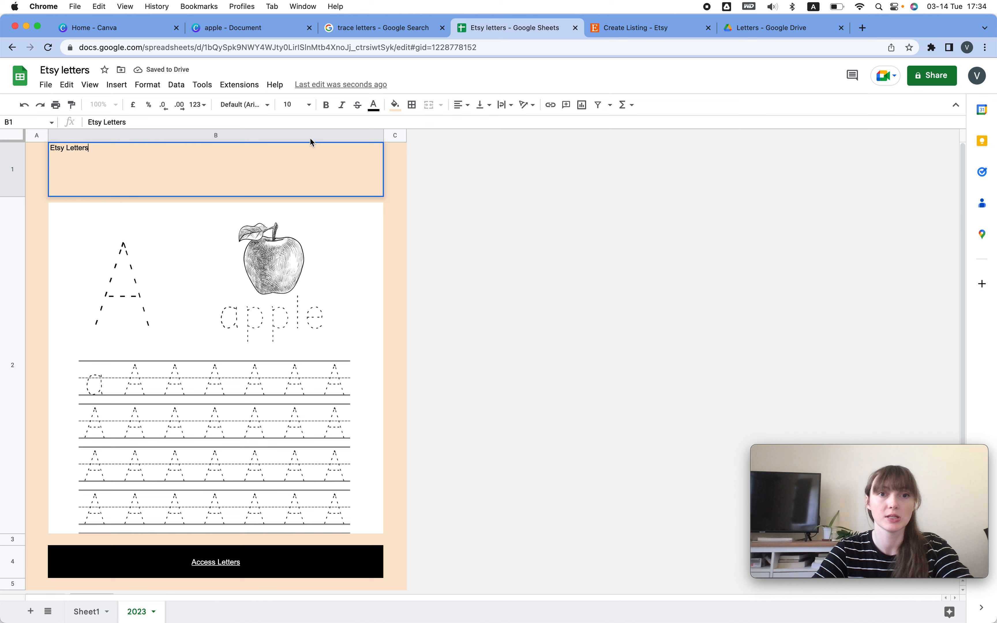
Format the "Etsy Letters" title in EB Garamond at size 36.
key("super+a")
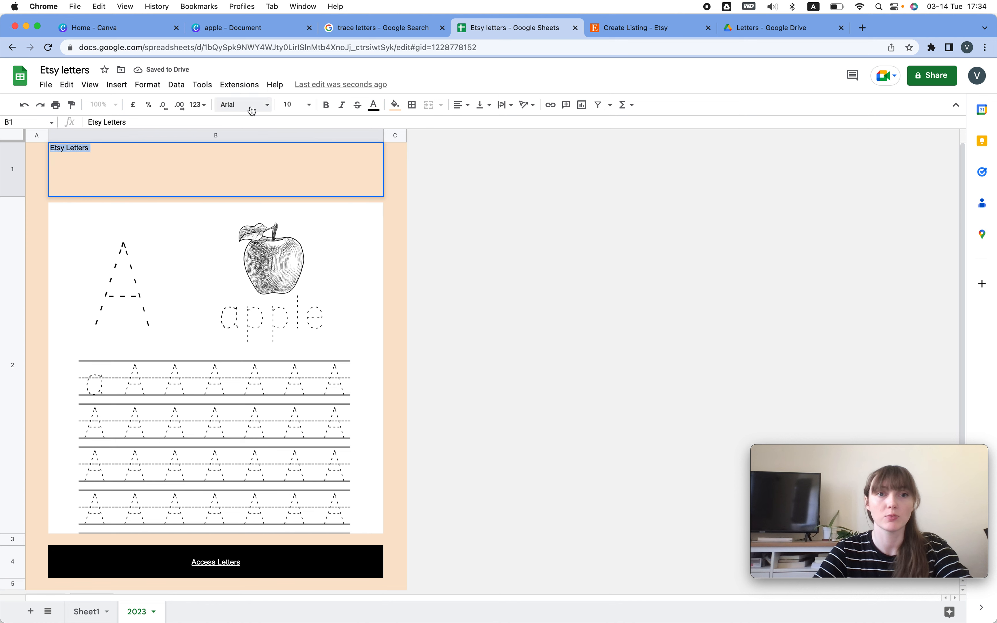
left_click(247, 105)
left_click(264, 208)
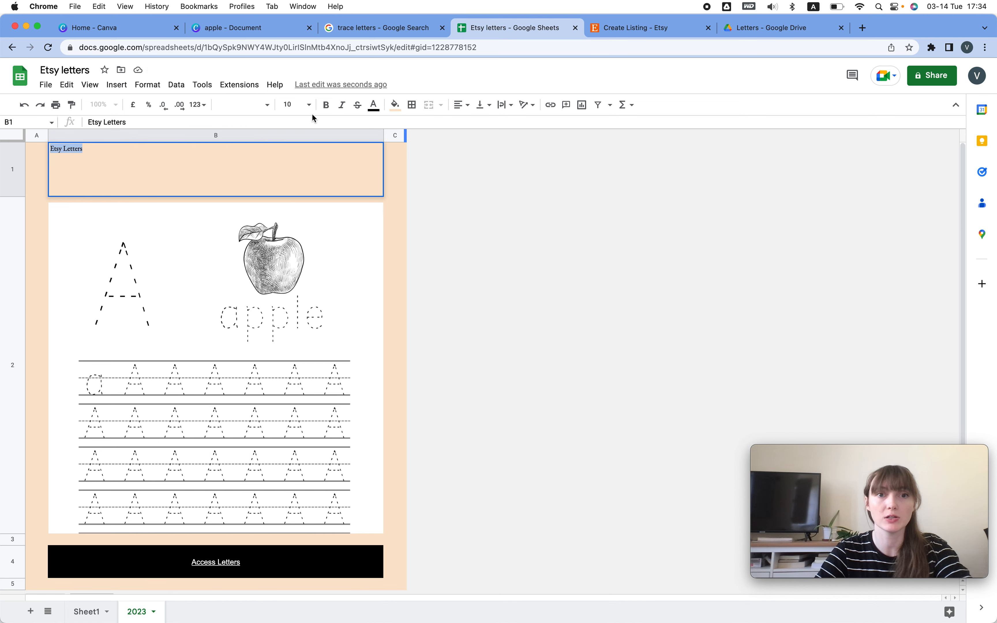
left_click(308, 104)
left_click(296, 304)
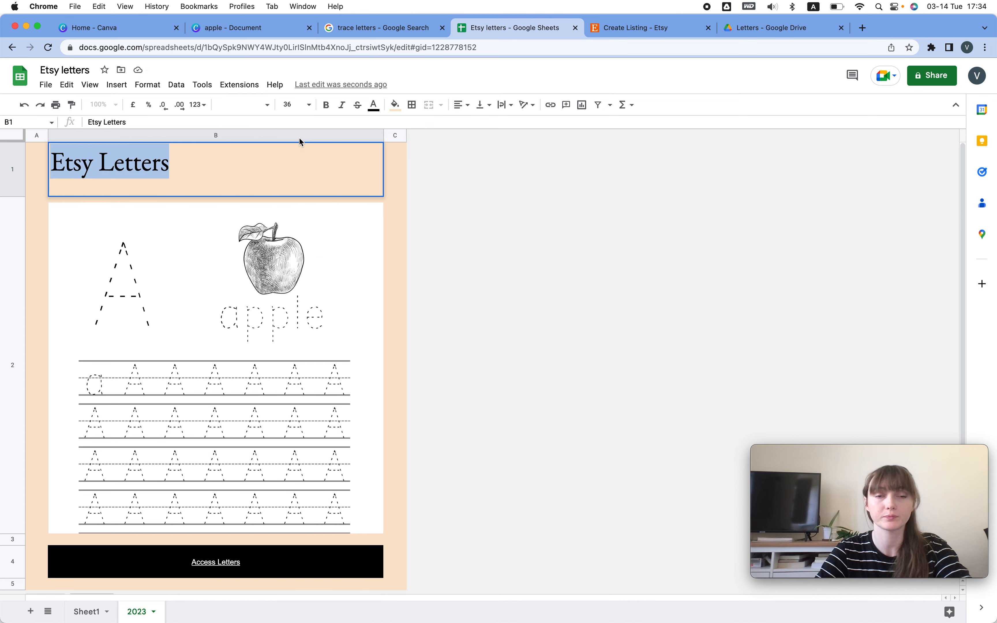
Centre the "Etsy Letters" title horizontally and vertically in cell B1.
left_click(462, 105)
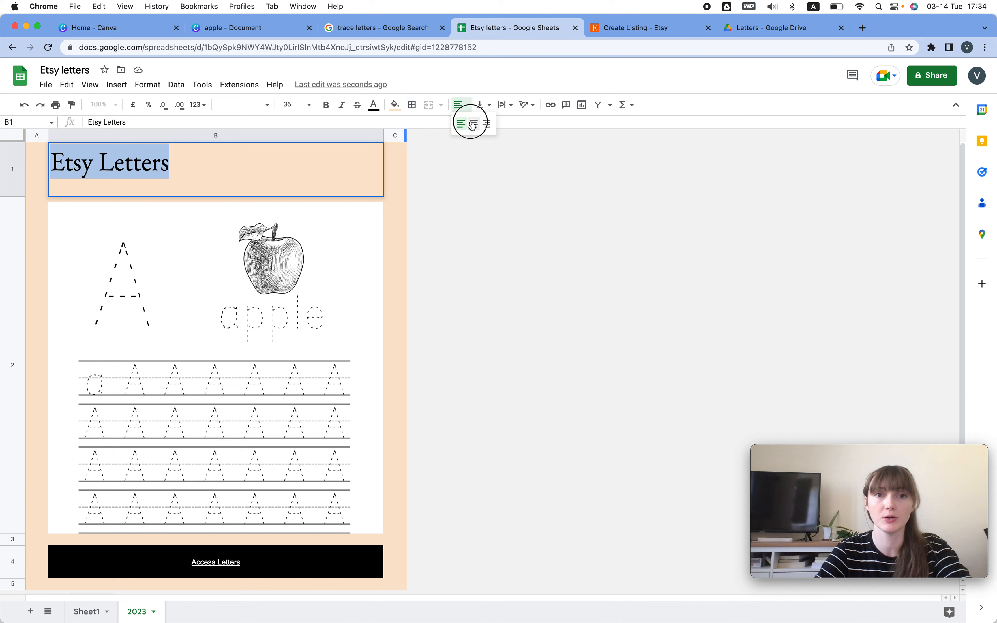
left_click(470, 123)
left_click(531, 293)
left_click(288, 165)
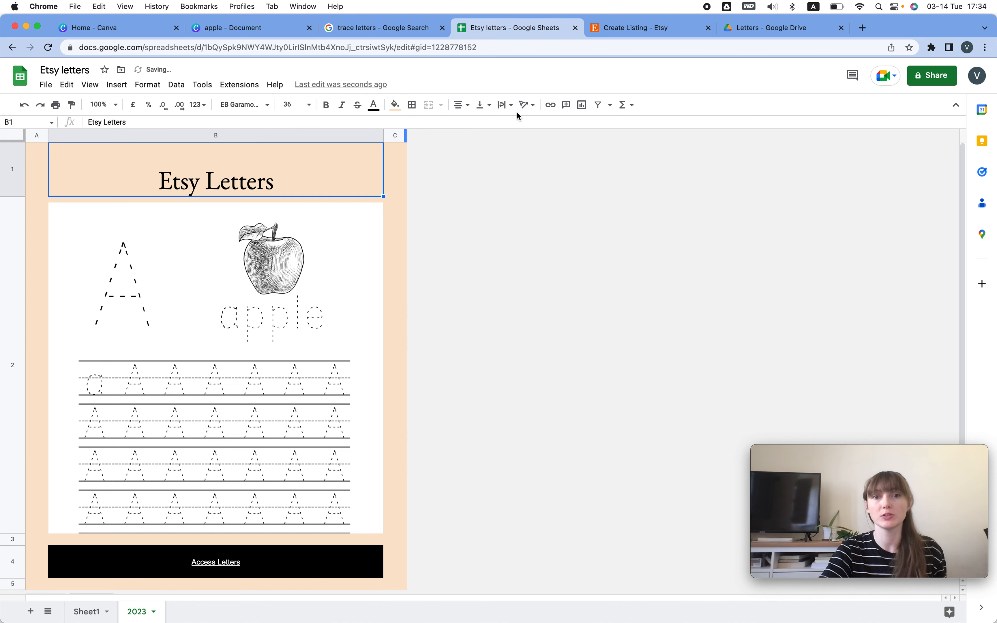
left_click(483, 105)
left_click(496, 124)
left_click(499, 215)
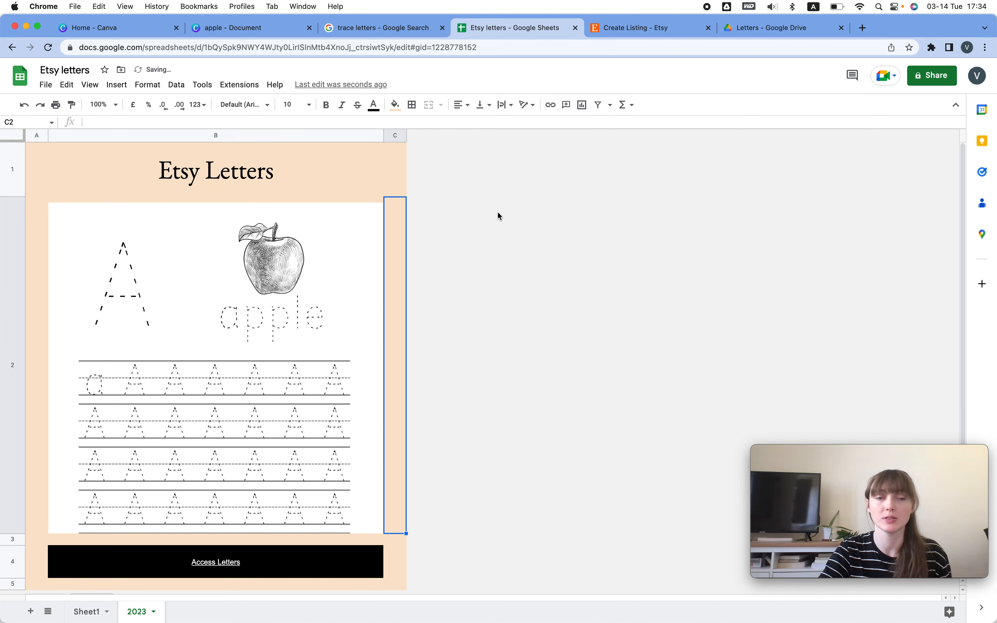
Add a bottom border beneath the "Etsy Letters" title in cell B1.
left_click(265, 173)
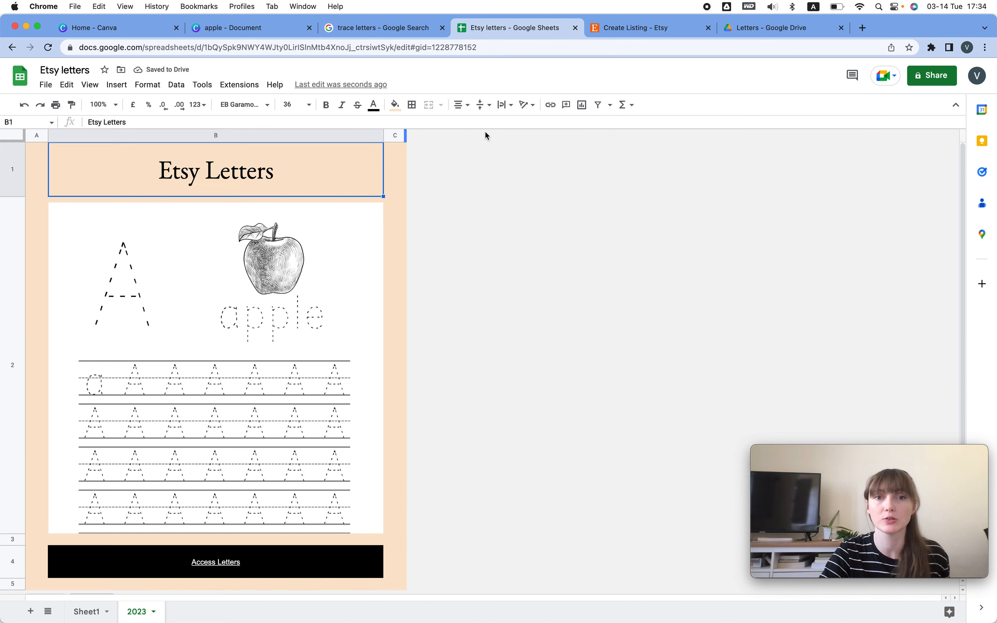
left_click(409, 108)
left_click(463, 144)
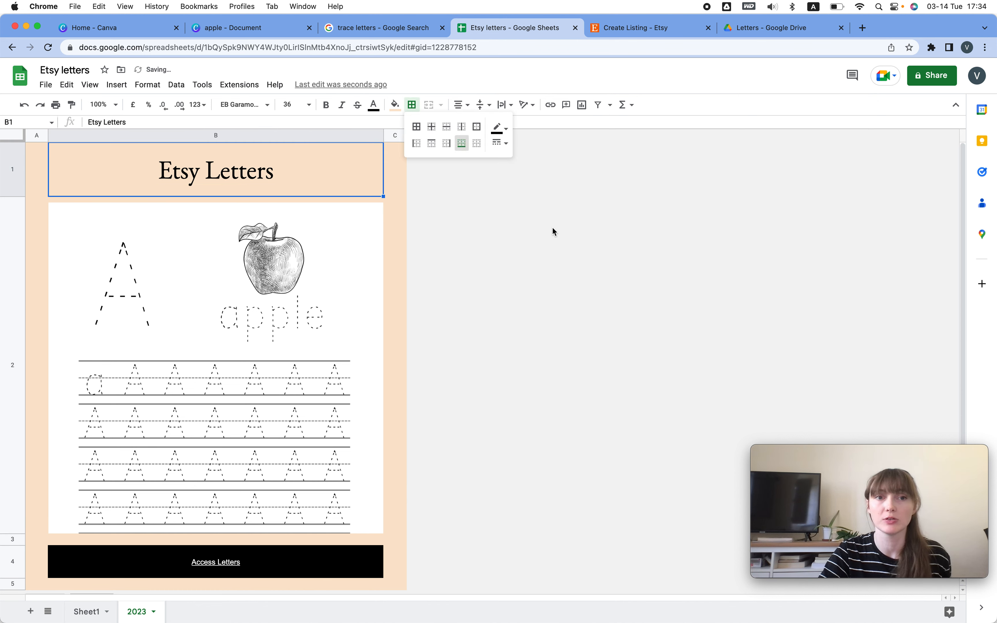
left_click(590, 272)
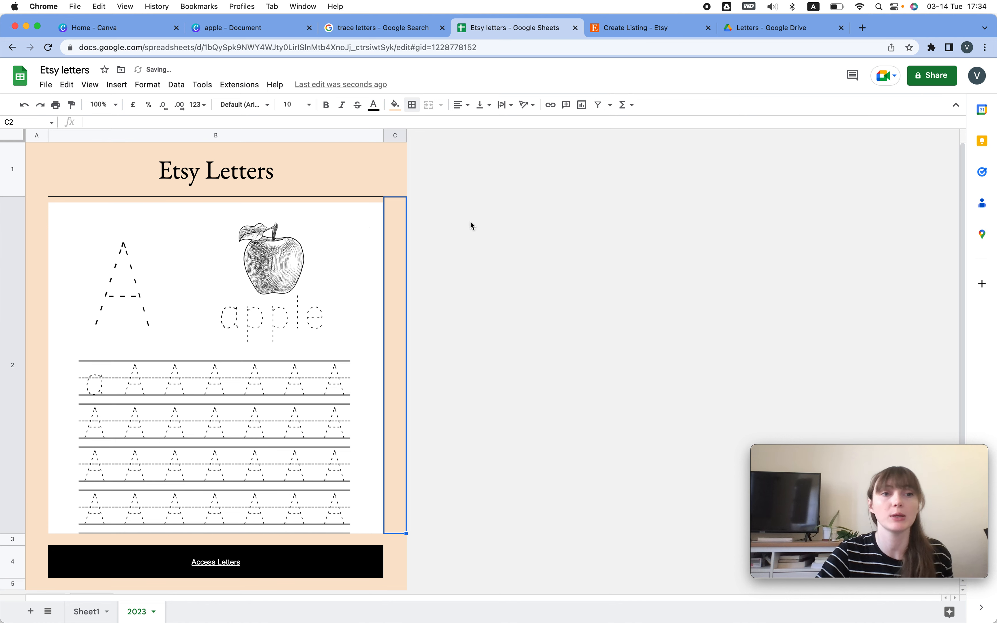
Export the current sheet as an A4 PDF in portrait orientation, checking the page preview first.
left_click(44, 85)
left_click(45, 86)
left_click(44, 86)
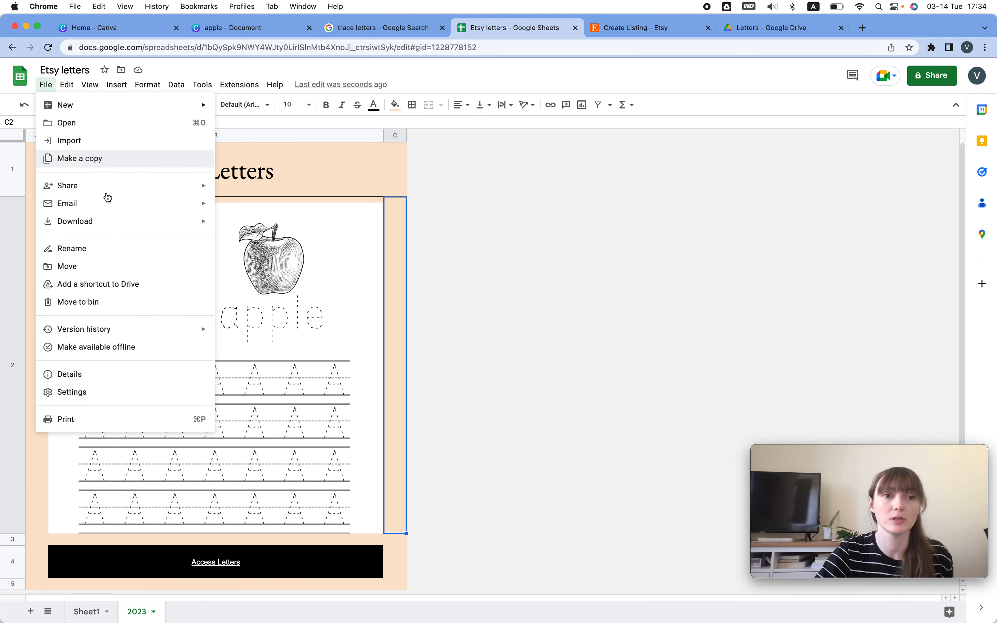
mouse_move(105, 224)
left_click(264, 263)
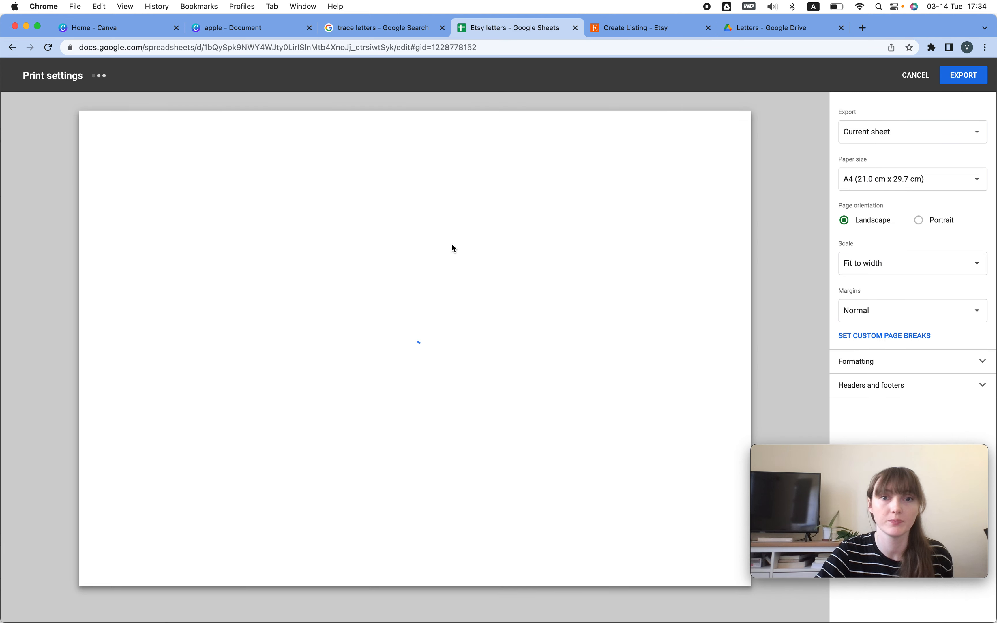
left_click(941, 225)
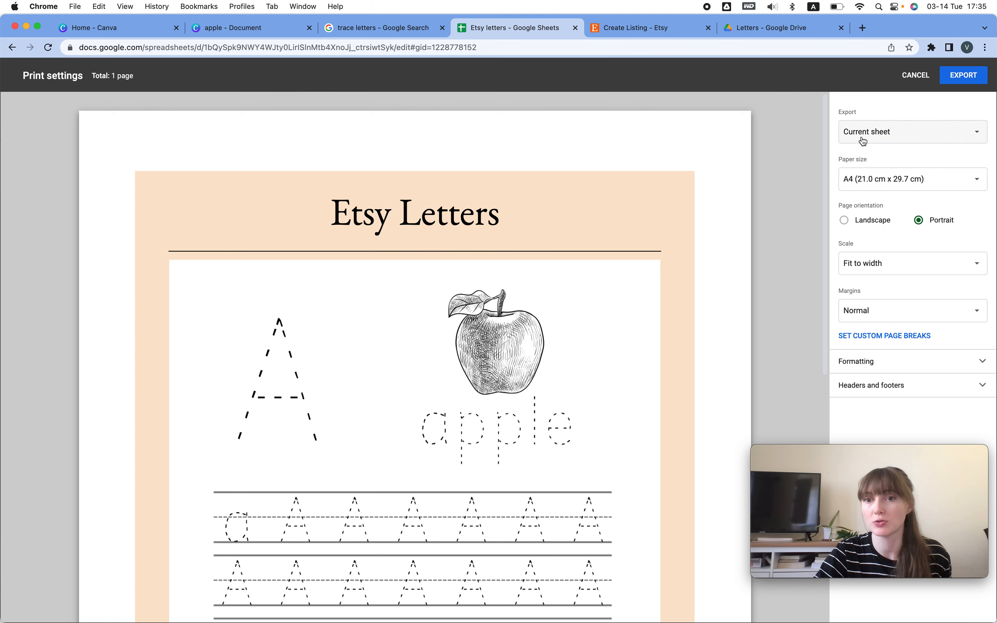
scroll(655, 276, "down", 10)
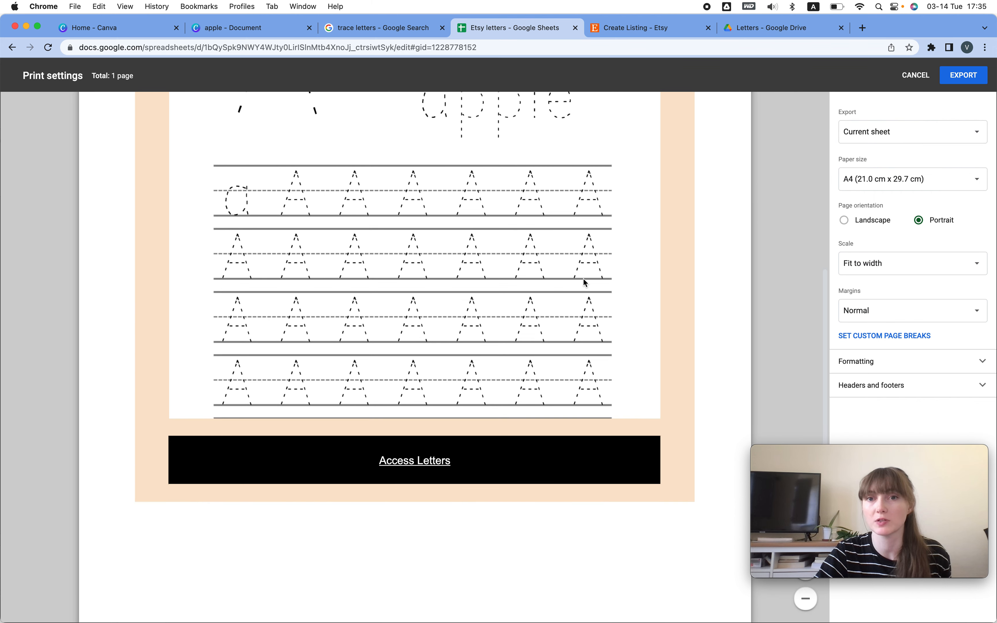
scroll(582, 277, "up", 10)
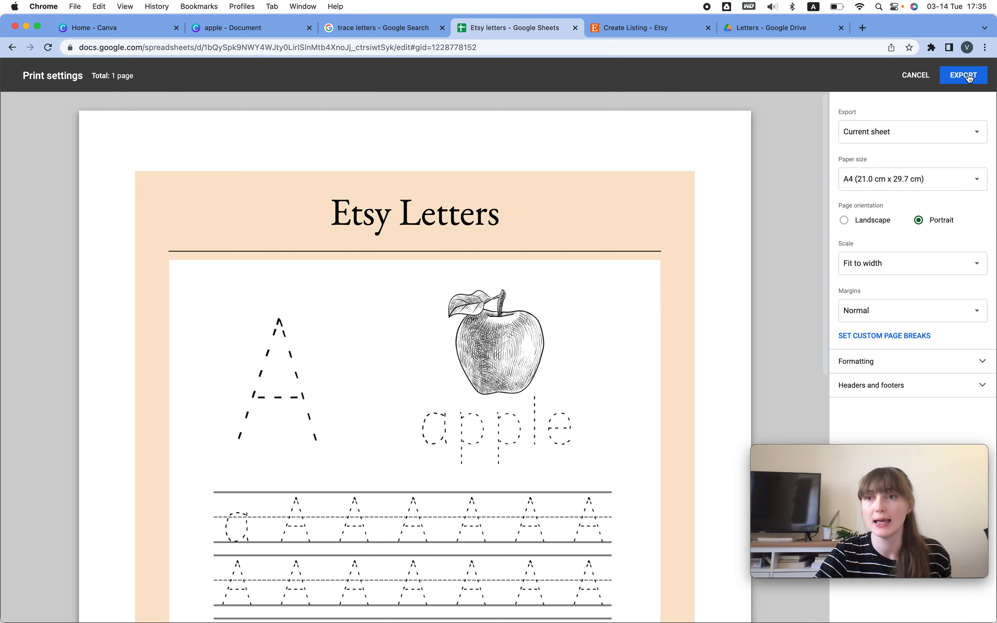
left_click(963, 75)
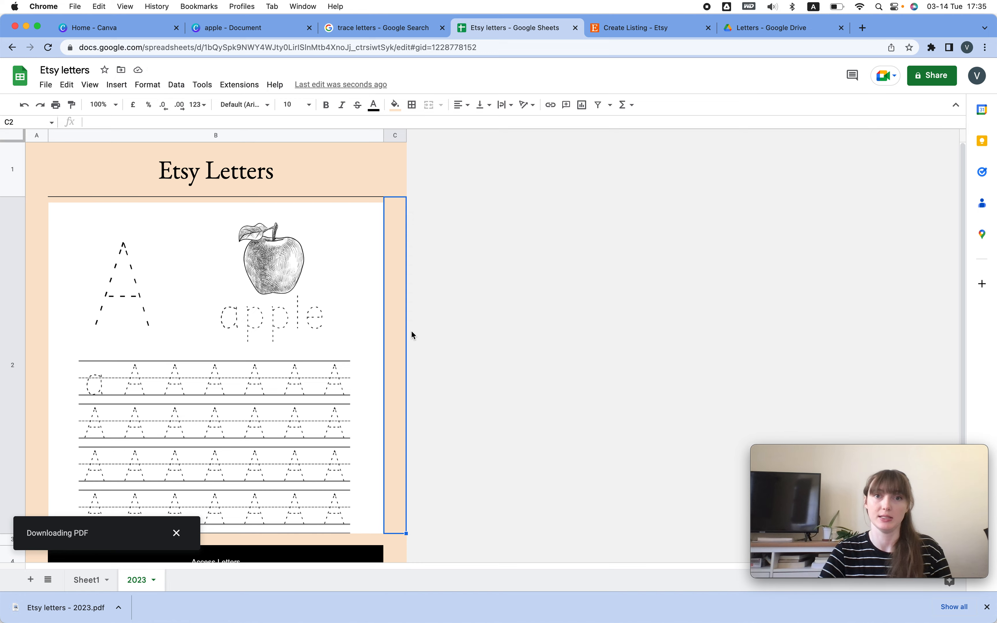
Switch to the Etsy Create Listing page and set the renewal option to Manual and the type to Digital.
left_click(663, 25)
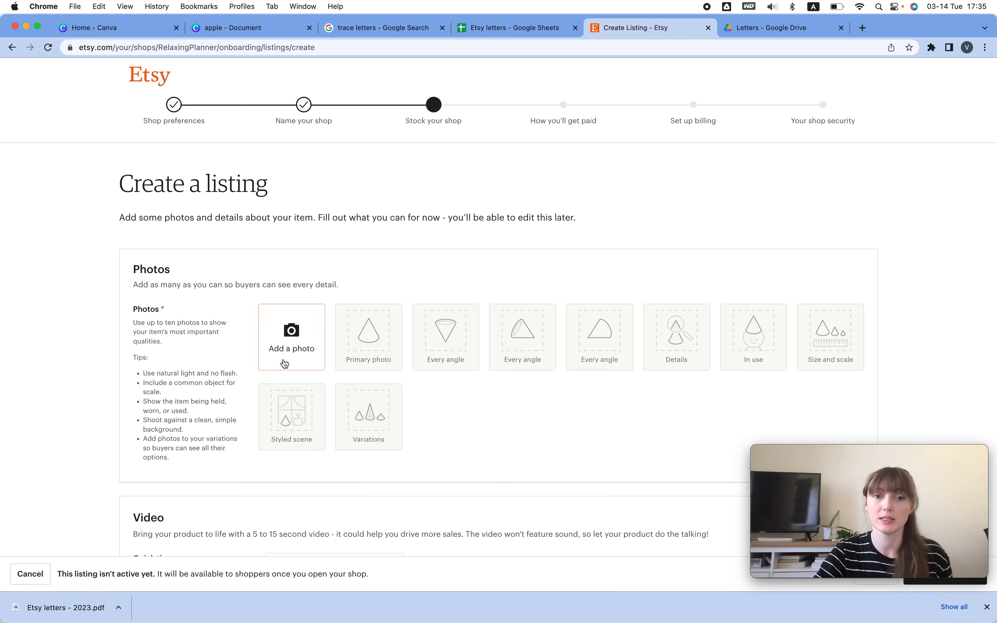
scroll(309, 463, "down", 20)
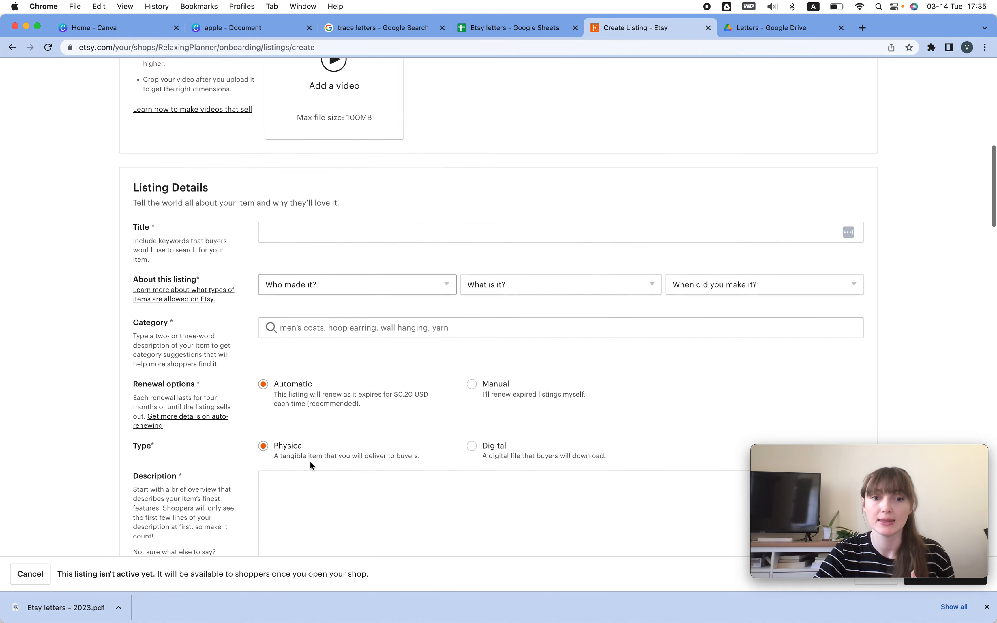
scroll(309, 460, "down", 15)
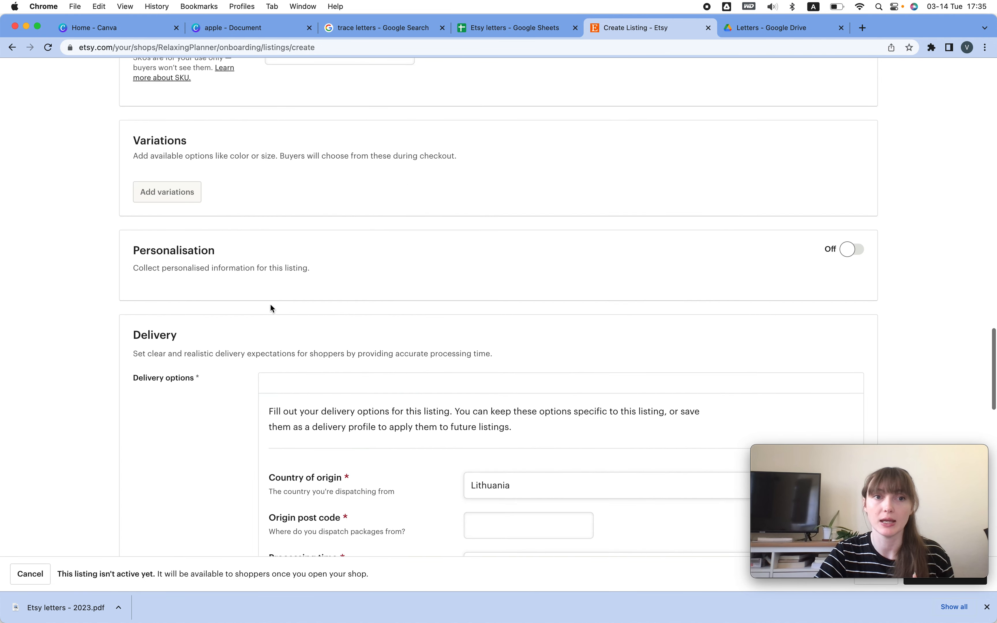
scroll(262, 274, "down", 15)
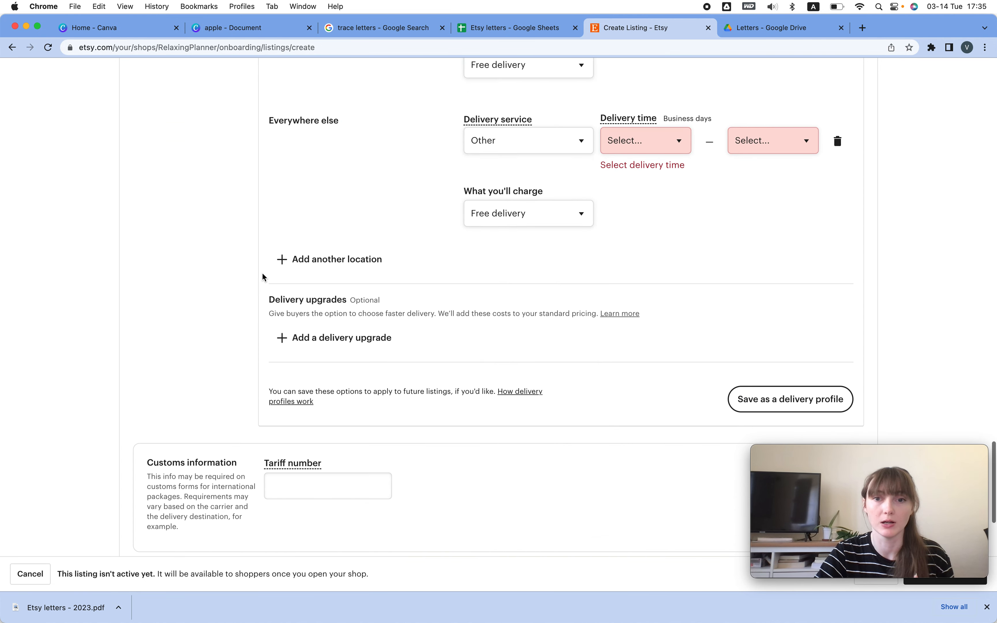
scroll(264, 276, "up", 6)
scroll(262, 276, "up", 20)
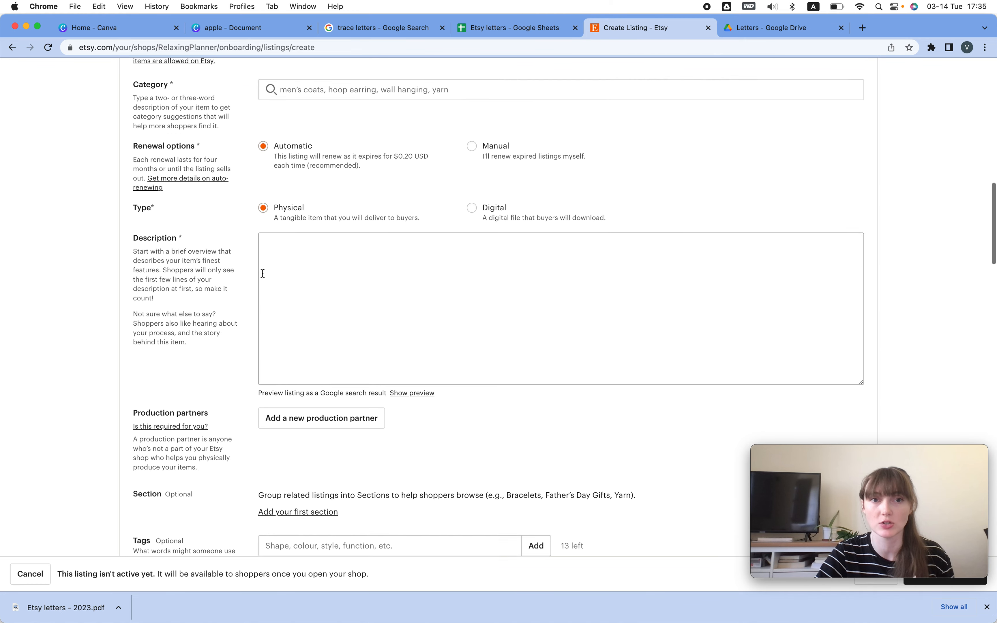
left_click(472, 315)
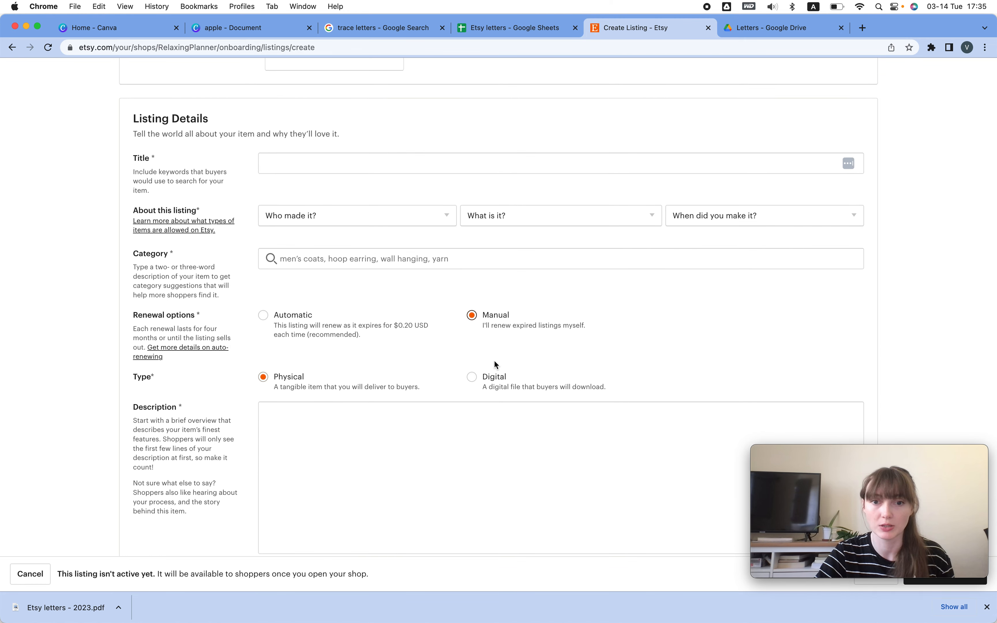
left_click(474, 376)
Complete the About this listing section with maker "I did", item "A finished product" and making date "2020 - 2023".
scroll(556, 365, "down", 20)
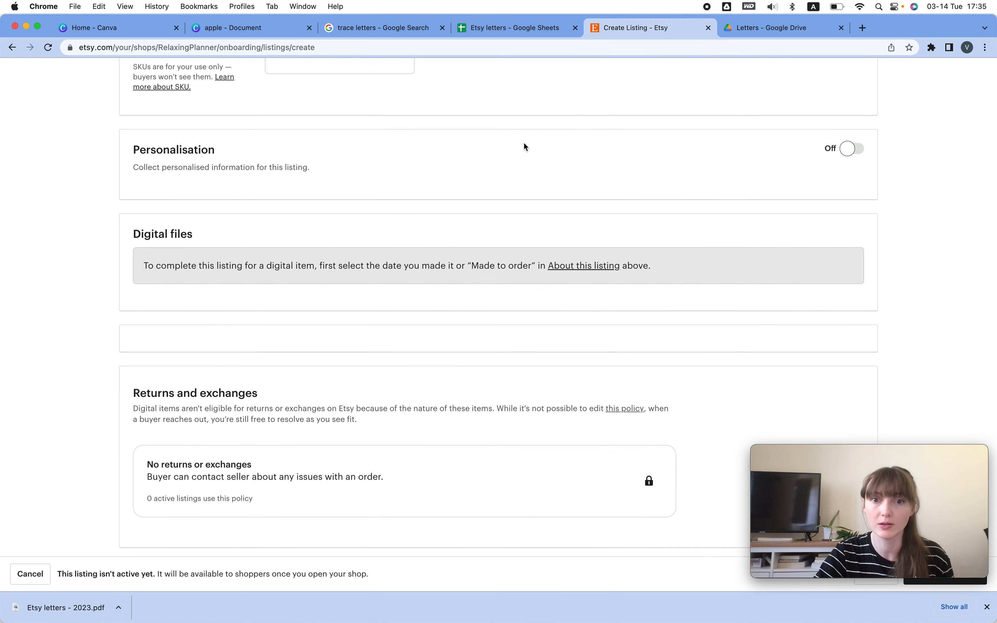
scroll(523, 141, "up", 15)
scroll(524, 142, "down", 2)
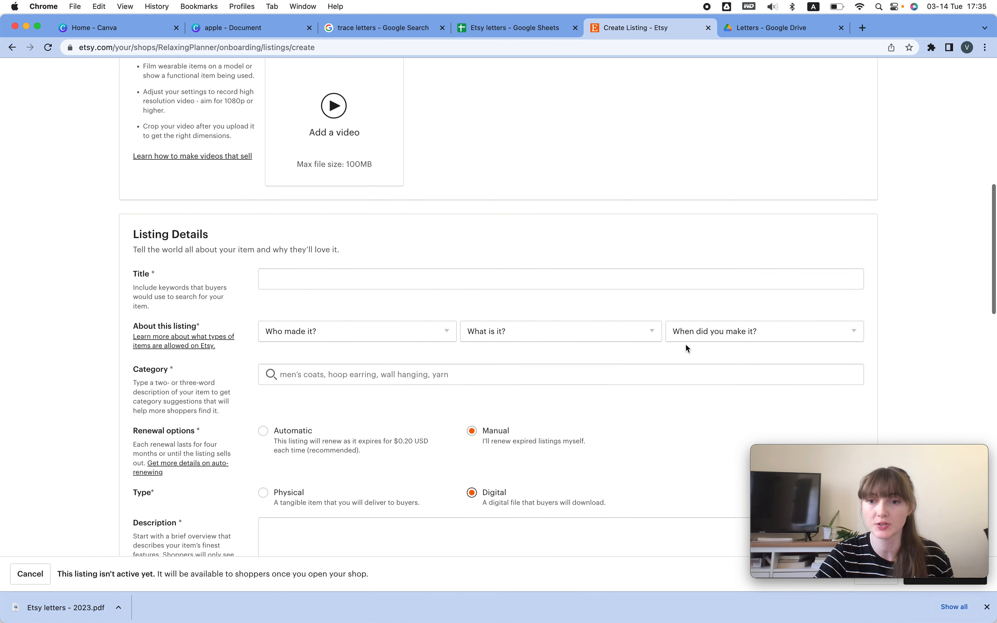
left_click(611, 331)
left_click(439, 328)
left_click(416, 333)
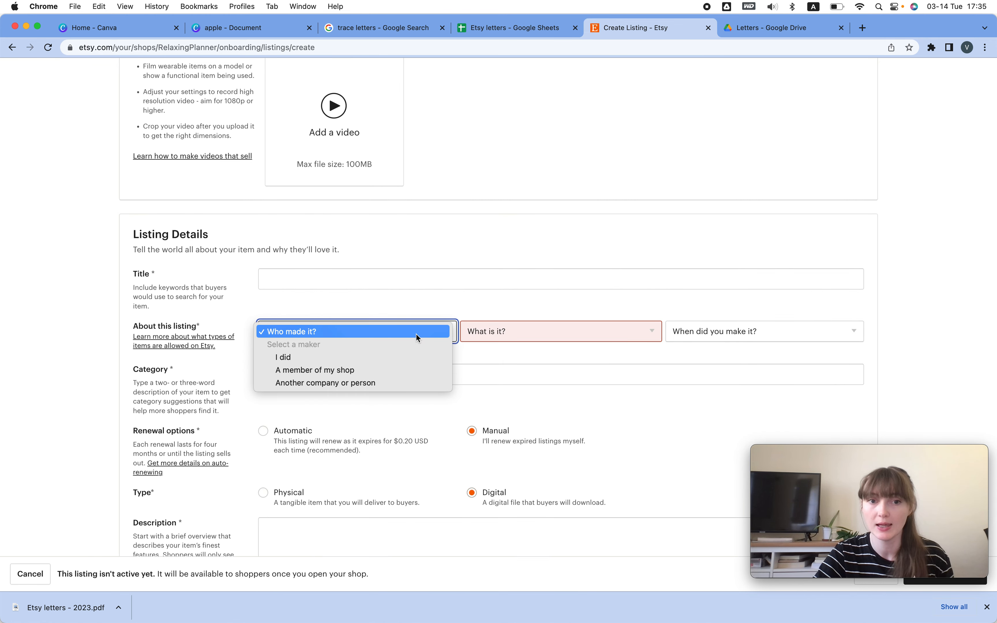
left_click(352, 356)
left_click(540, 330)
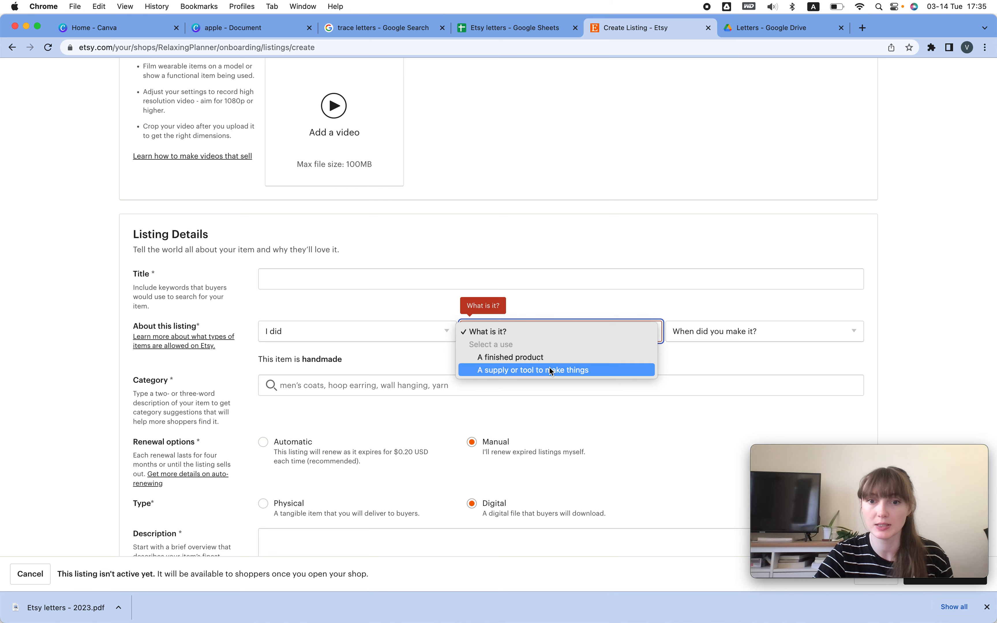
left_click(535, 357)
left_click(753, 332)
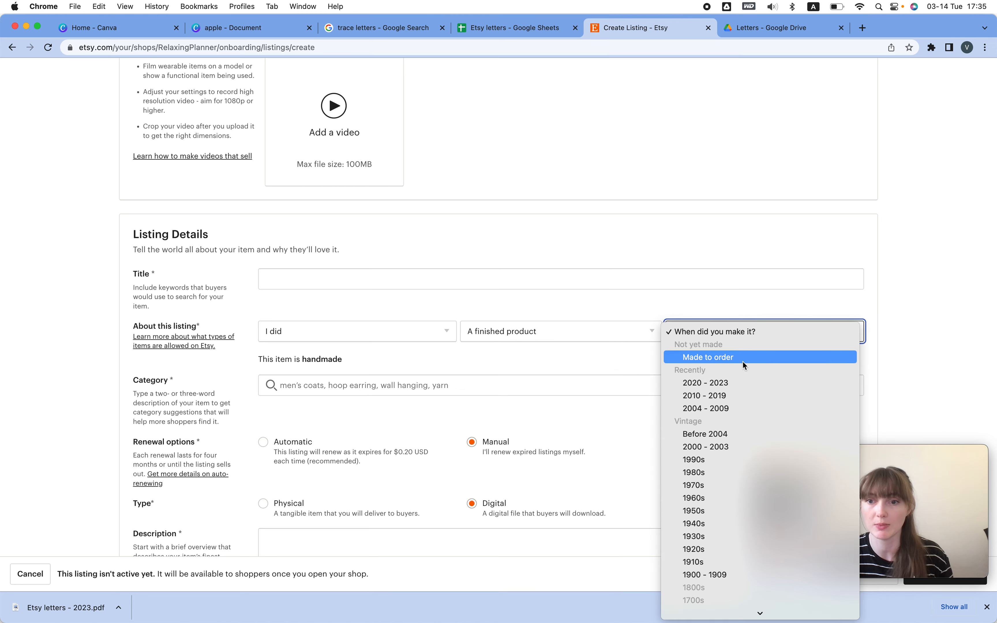
left_click(723, 383)
Upload the downloaded "Etsy letters - 2023.pdf" to the listing's Digital files.
scroll(528, 360, "down", 15)
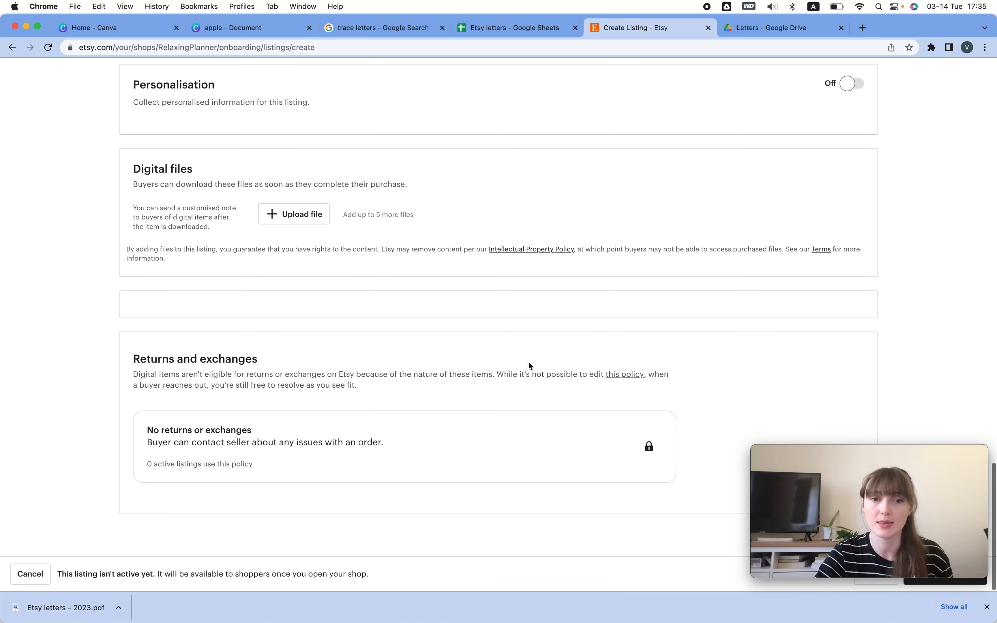
left_click_drag(51, 607, 268, 210)
left_click_drag(294, 250, 293, 247)
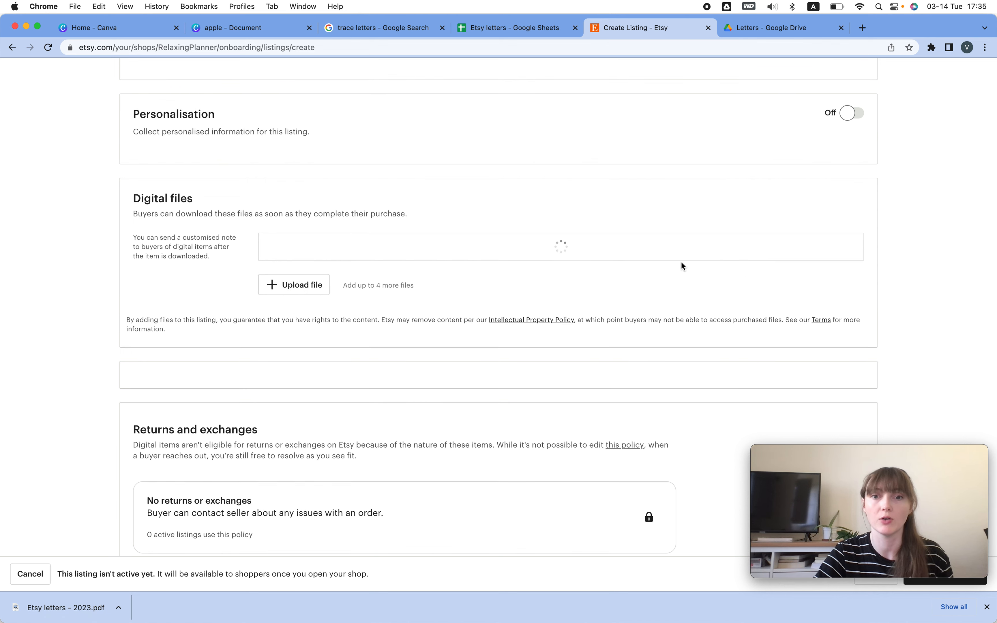
Review the listing's photo and video sections and activate the Title field in Listing Details for entry.
scroll(534, 235, "up", 20)
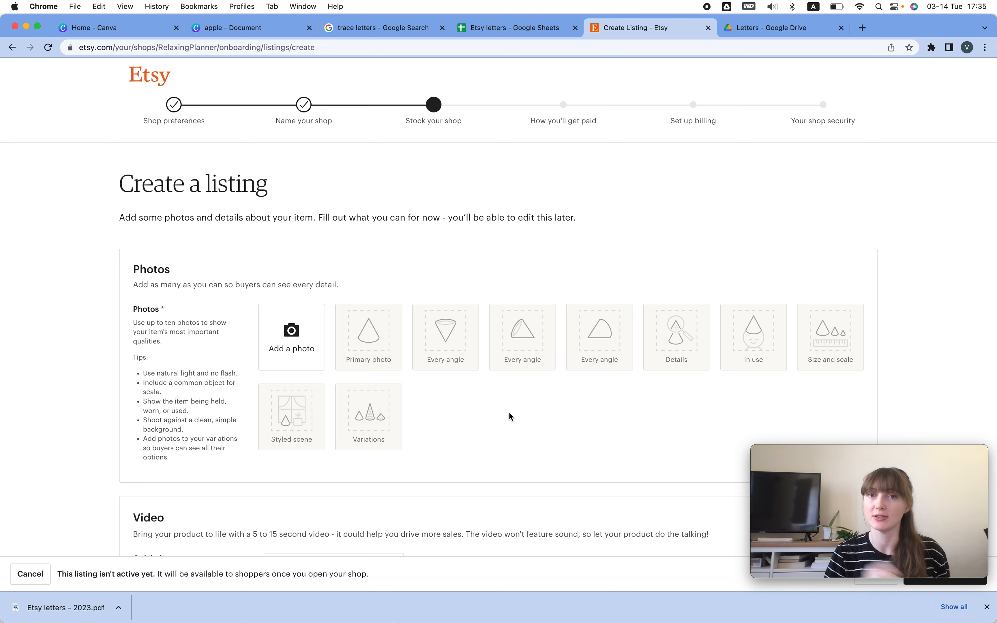
scroll(509, 416, "down", 10)
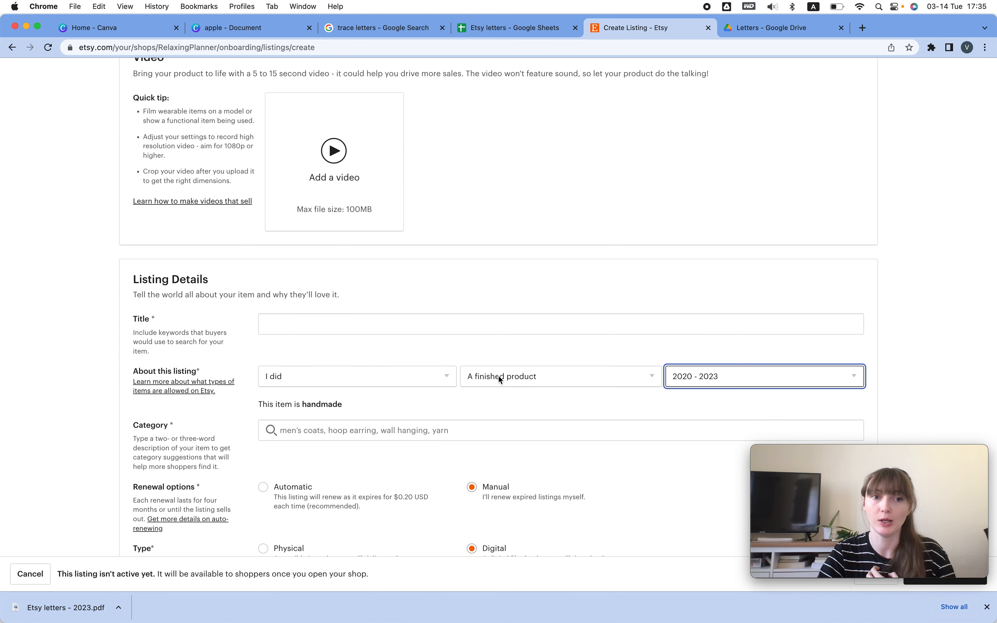
left_click(364, 331)
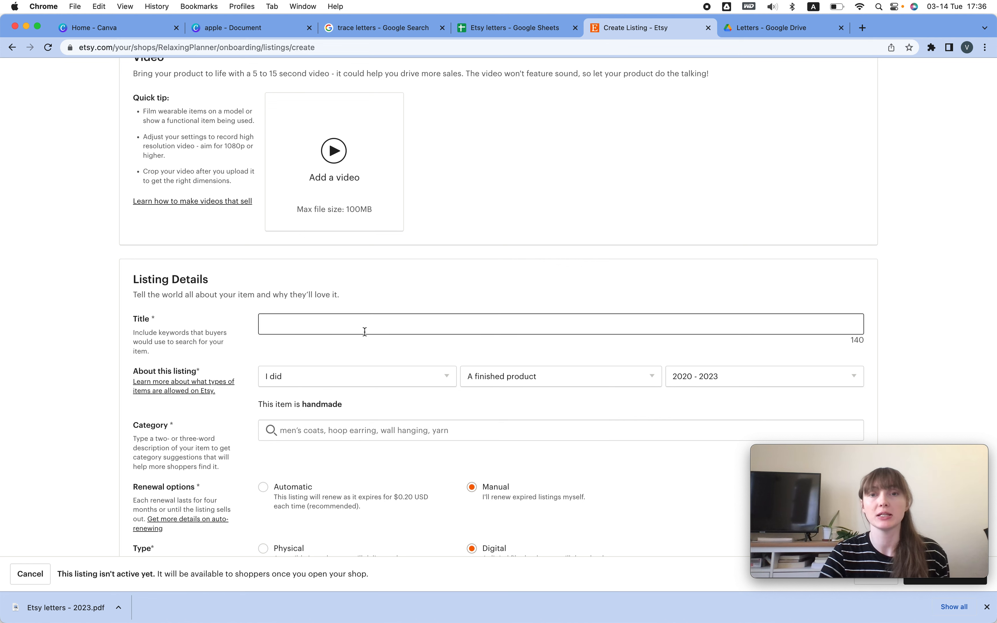